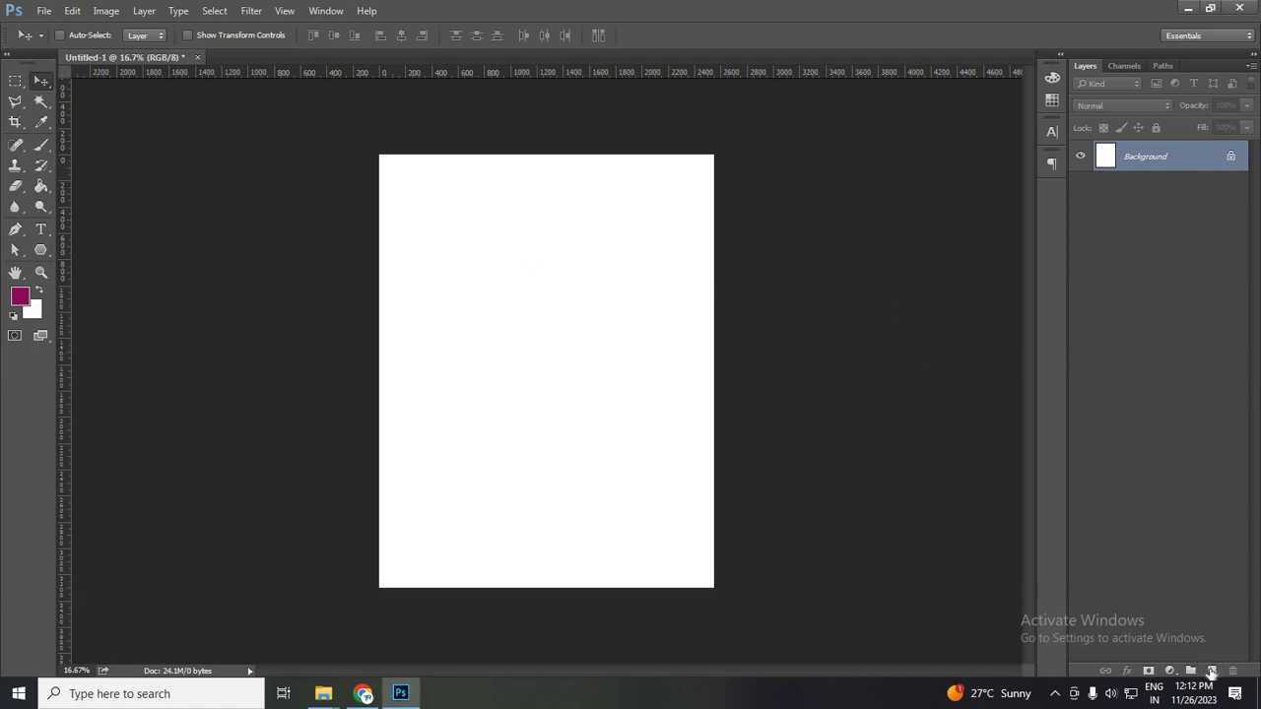
# Step: Fill a new Layer 1 with magenta and add an empty Layer 2 above it
pyautogui.hotkey('ctrl', 'shift', 'alt', 'n')
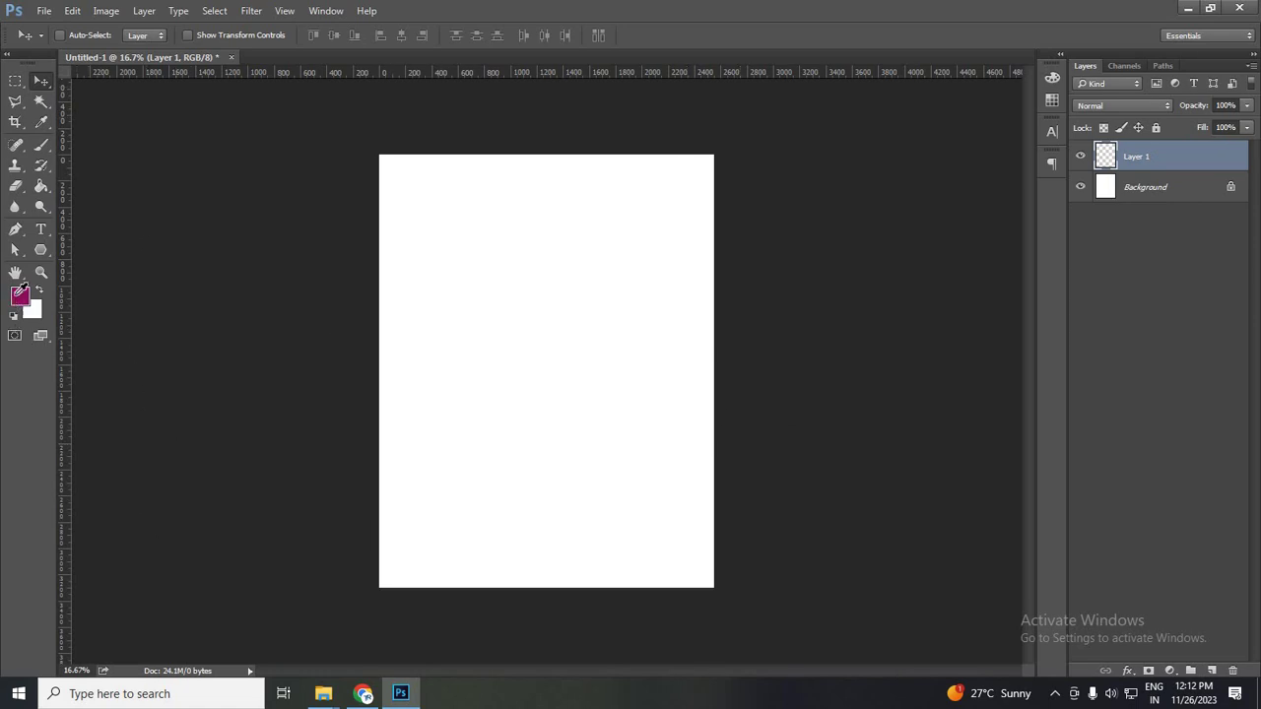
pyautogui.click(20, 295)
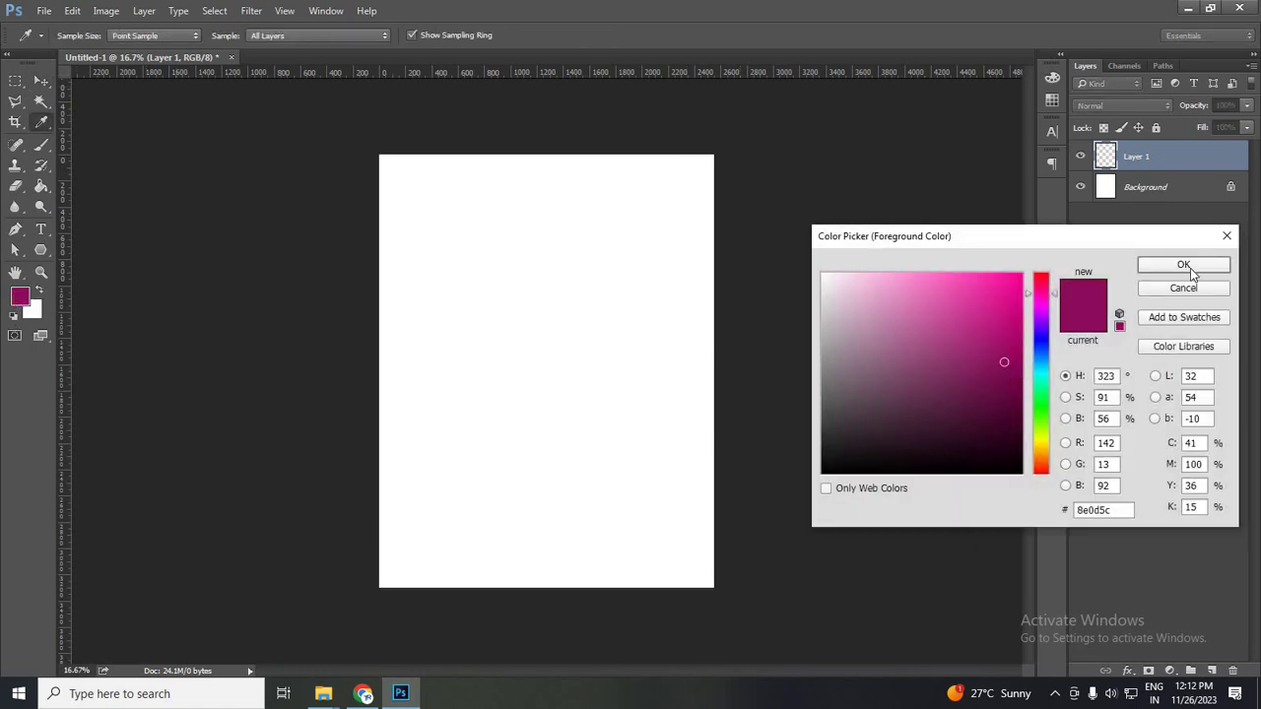
pyautogui.press('Return')
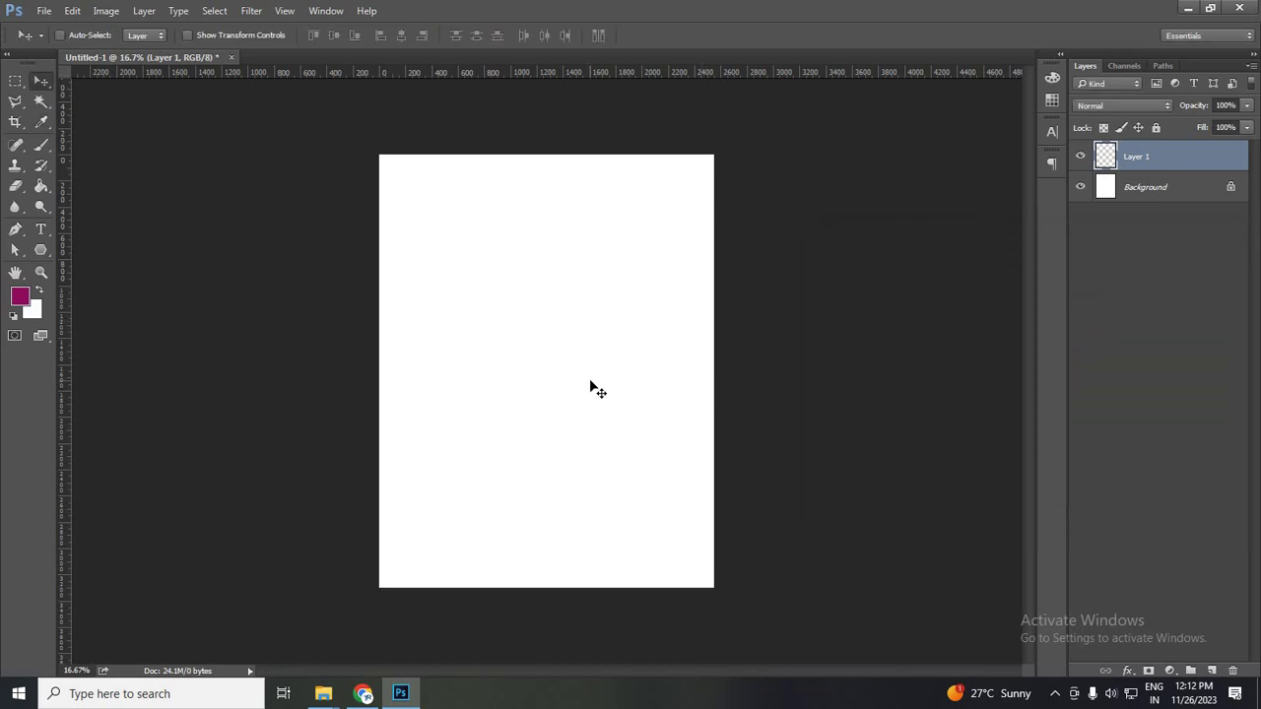
pyautogui.hotkey('alt', 'BackSpace')
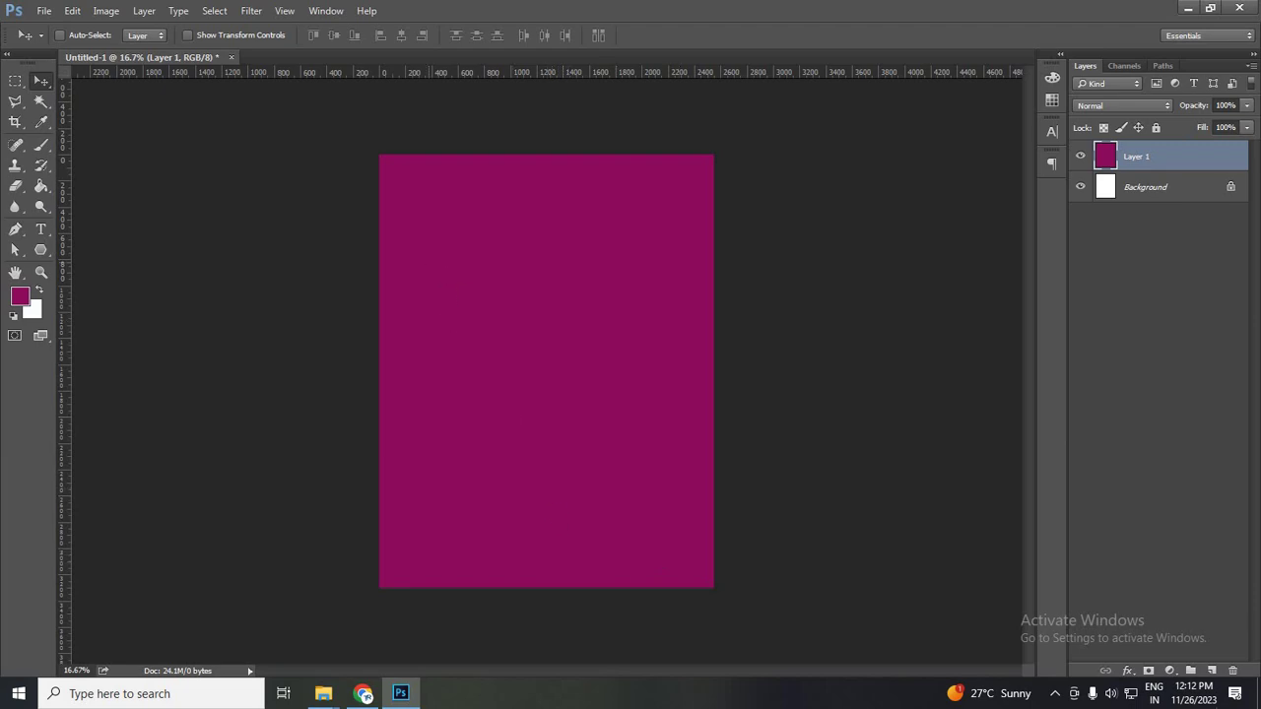
pyautogui.hotkey('ctrl', 'shift', 'alt', 'n')
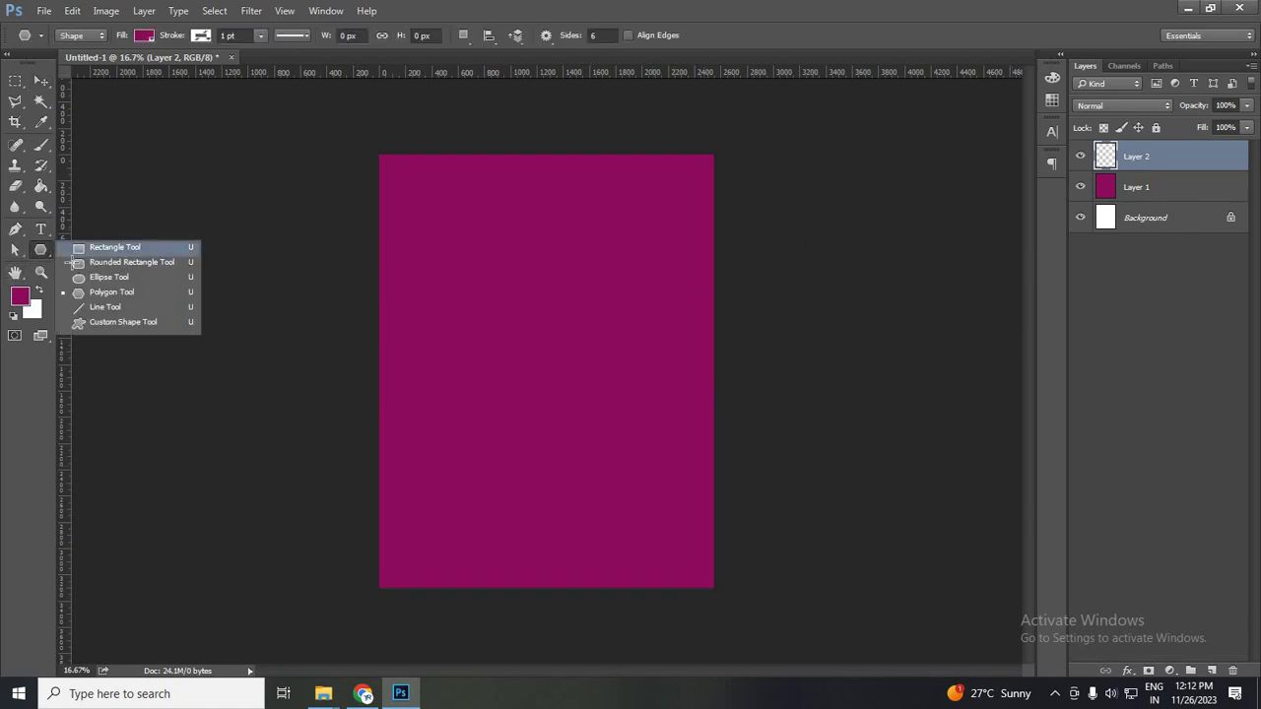
# Step: Draw a six-sided Polygon 1 hexagon with 1 pt stroke in the page's upper part
pyautogui.moveTo(48, 249); pyautogui.dragTo(118, 263)
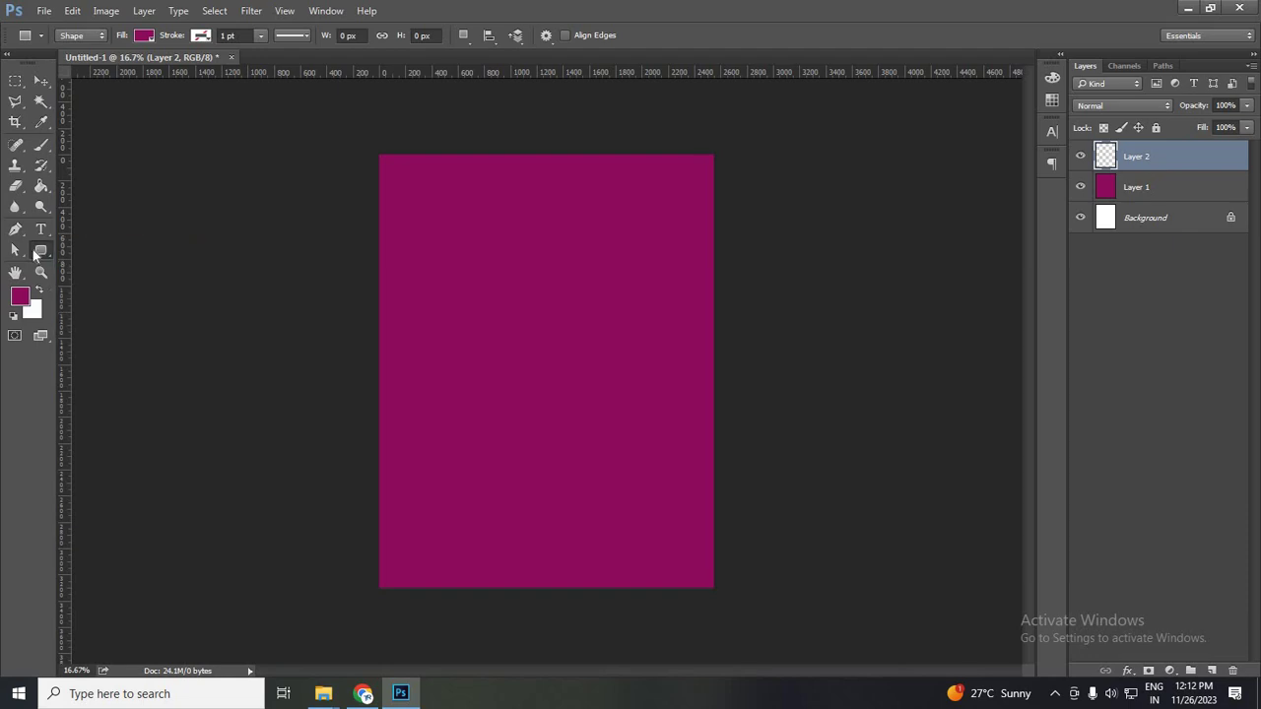
pyautogui.moveTo(40, 250); pyautogui.dragTo(100, 252)
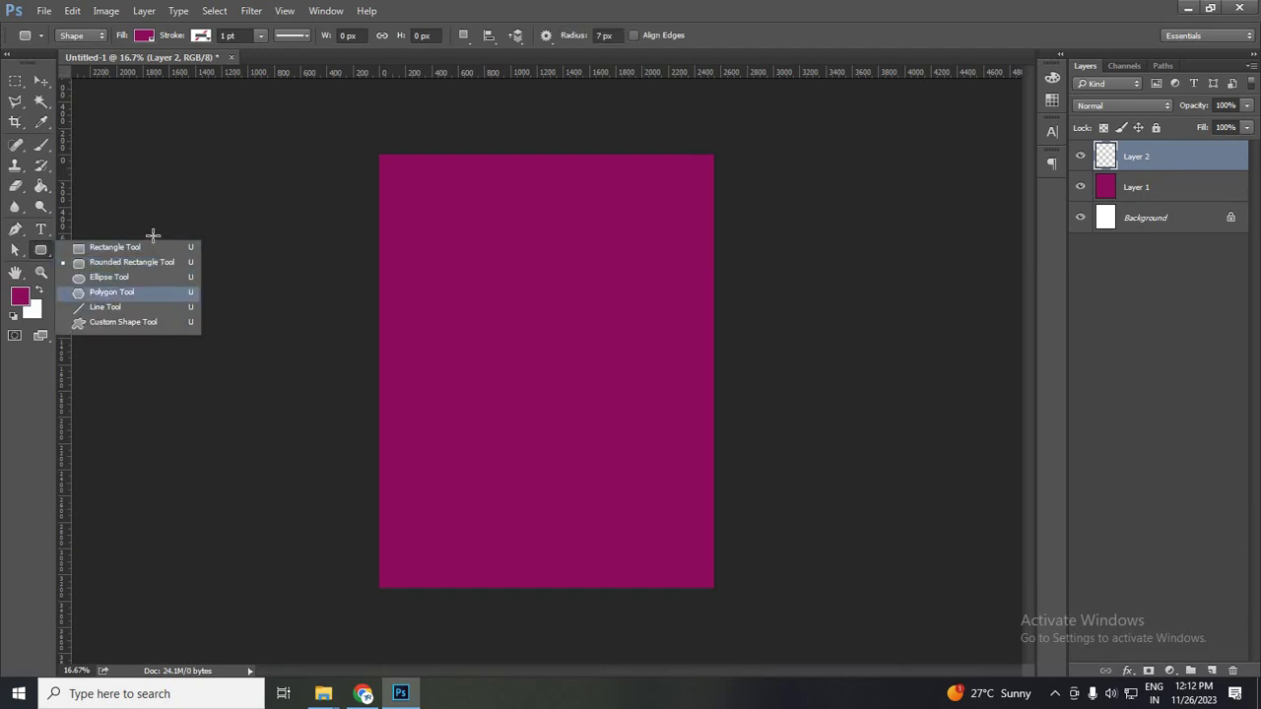
pyautogui.click(138, 247)
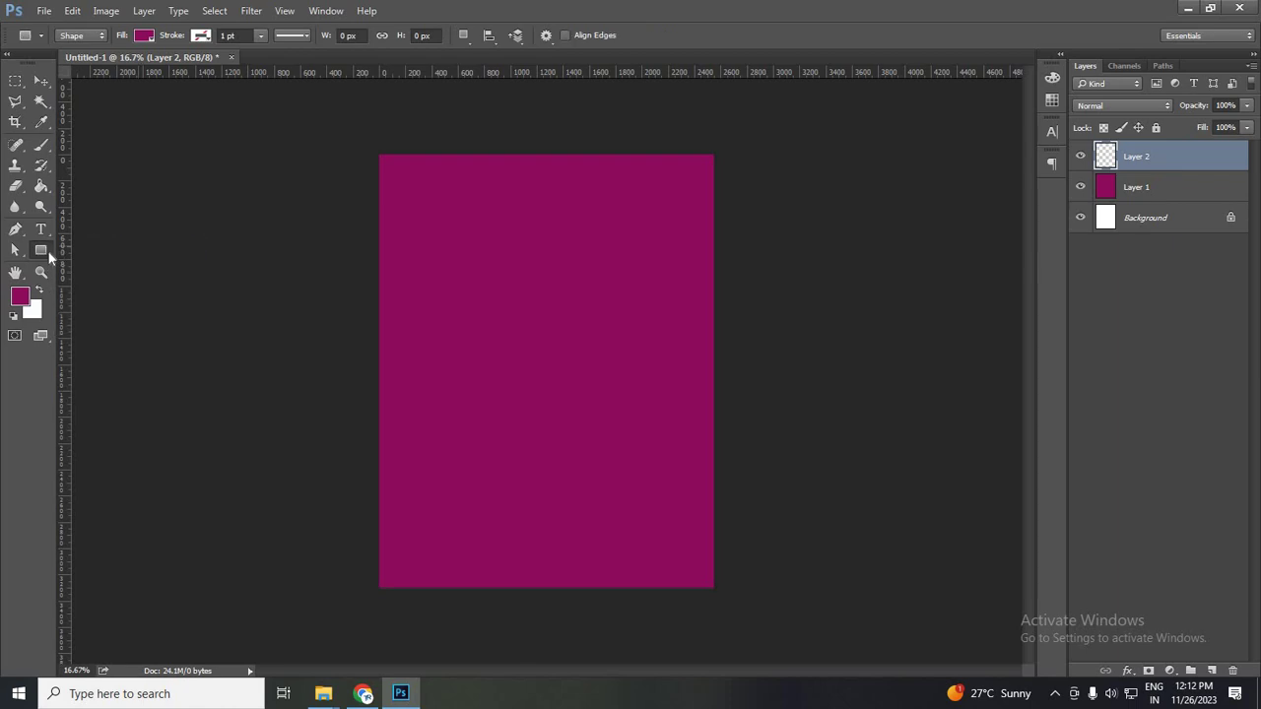
pyautogui.rightClick(49, 252)
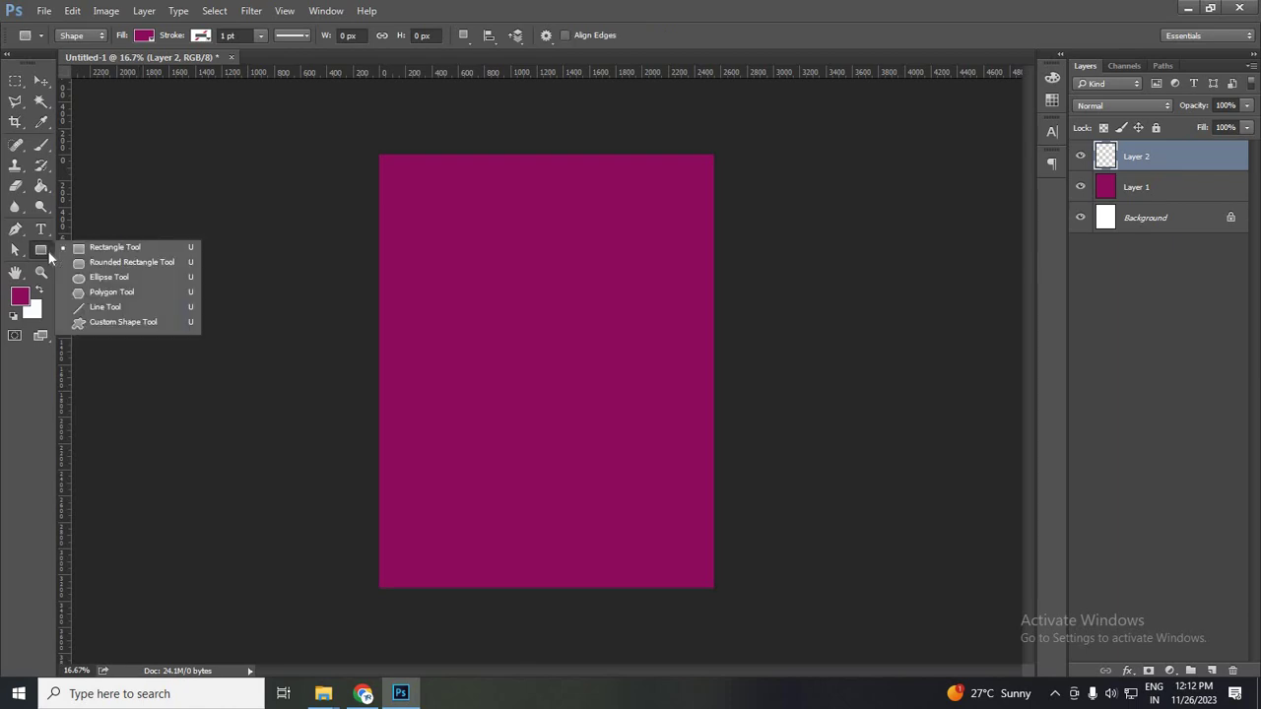
pyautogui.click(116, 292)
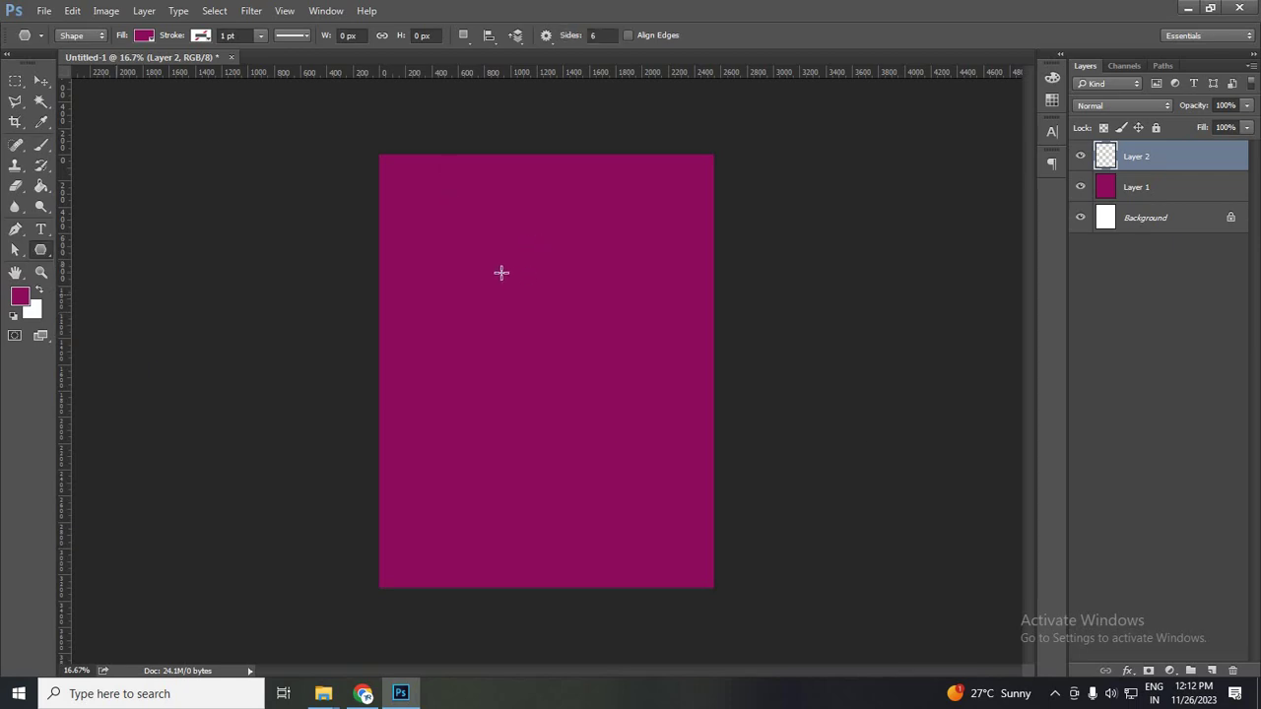
pyautogui.moveTo(501, 269)
pyautogui.mouseDown()
pyautogui.moveTo(560, 330)
pyautogui.moveTo(549, 351)
pyautogui.mouseUp()
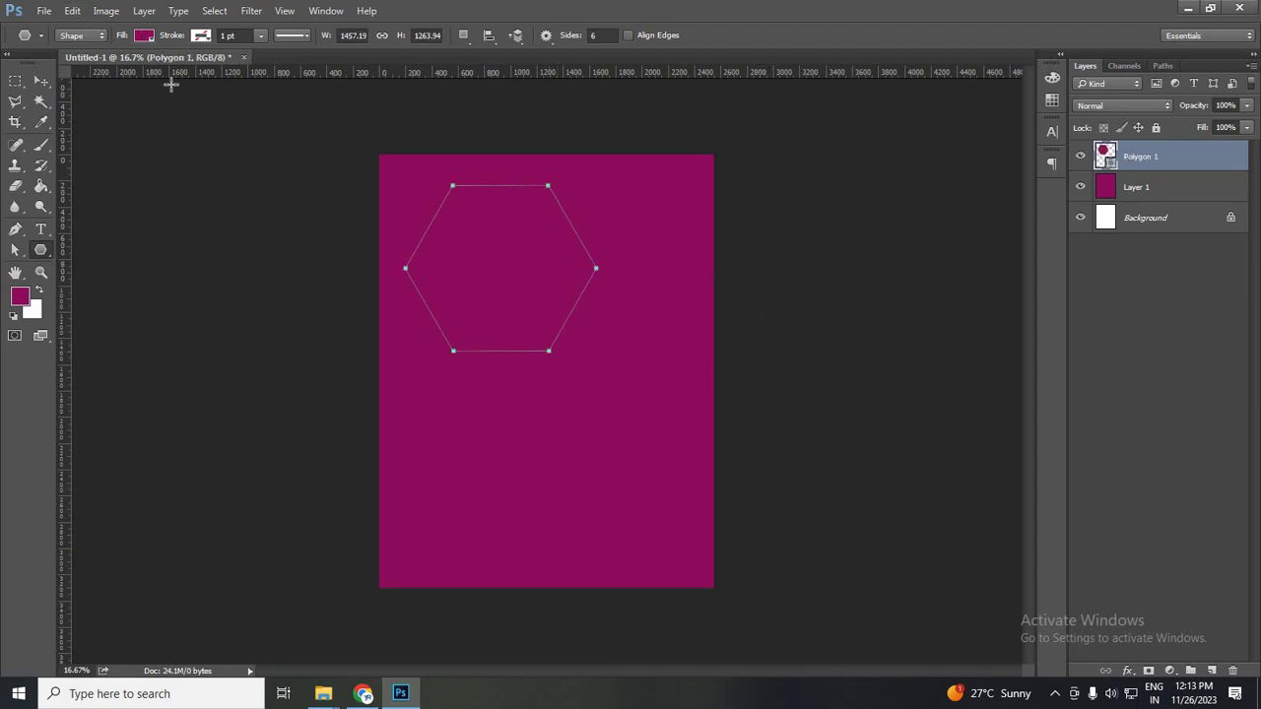
pyautogui.click(143, 36)
# Step: Give the hexagon a dark plum fill chosen in the Color Picker
pyautogui.click(144, 36)
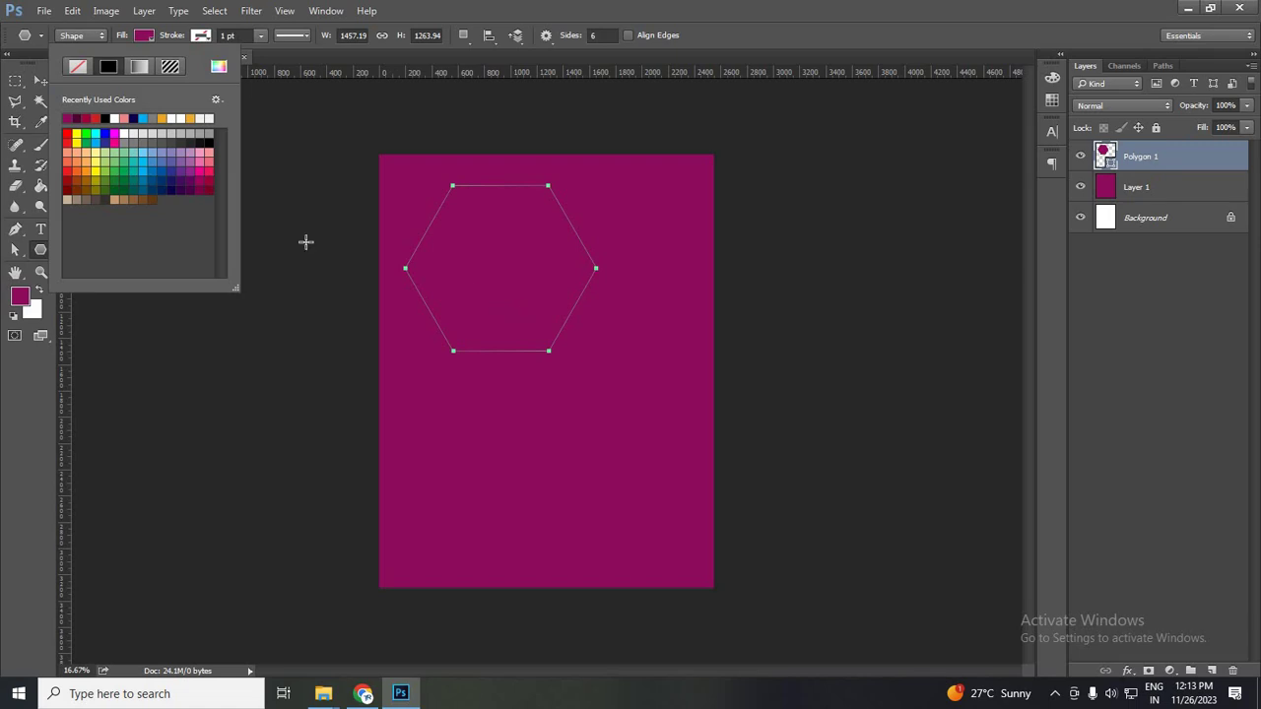
pyautogui.click(219, 75)
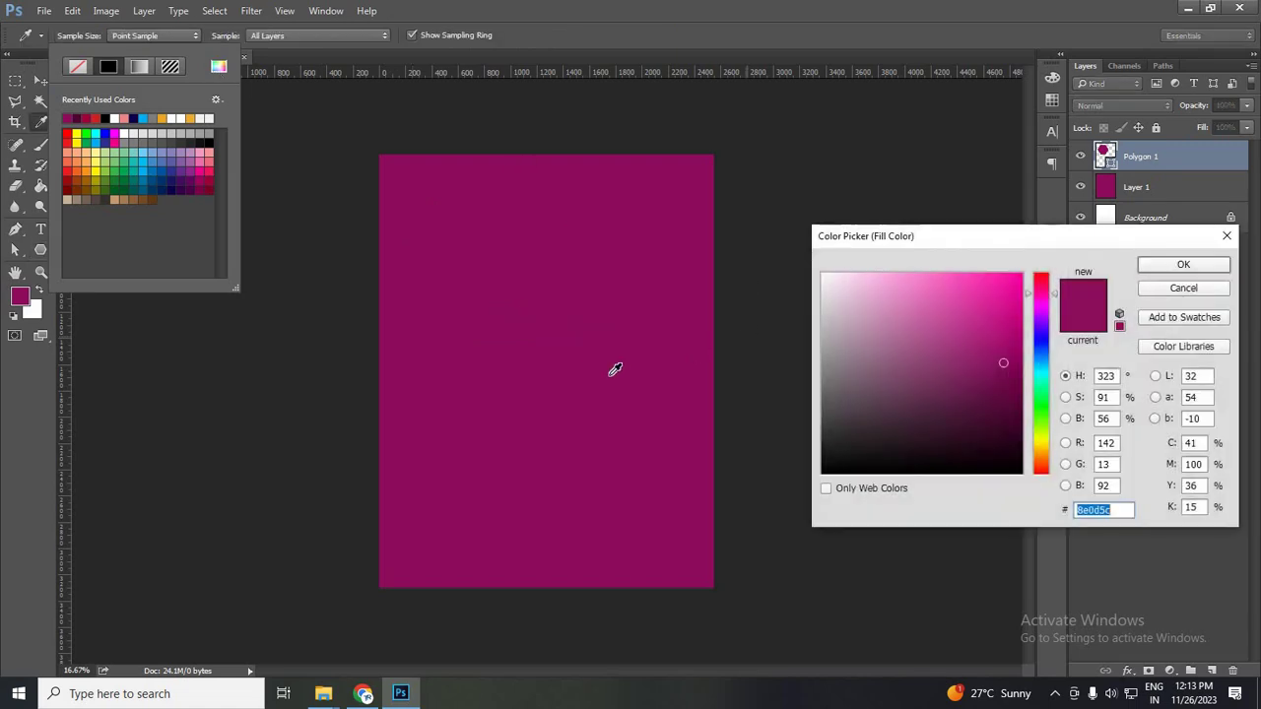
pyautogui.click(1008, 394)
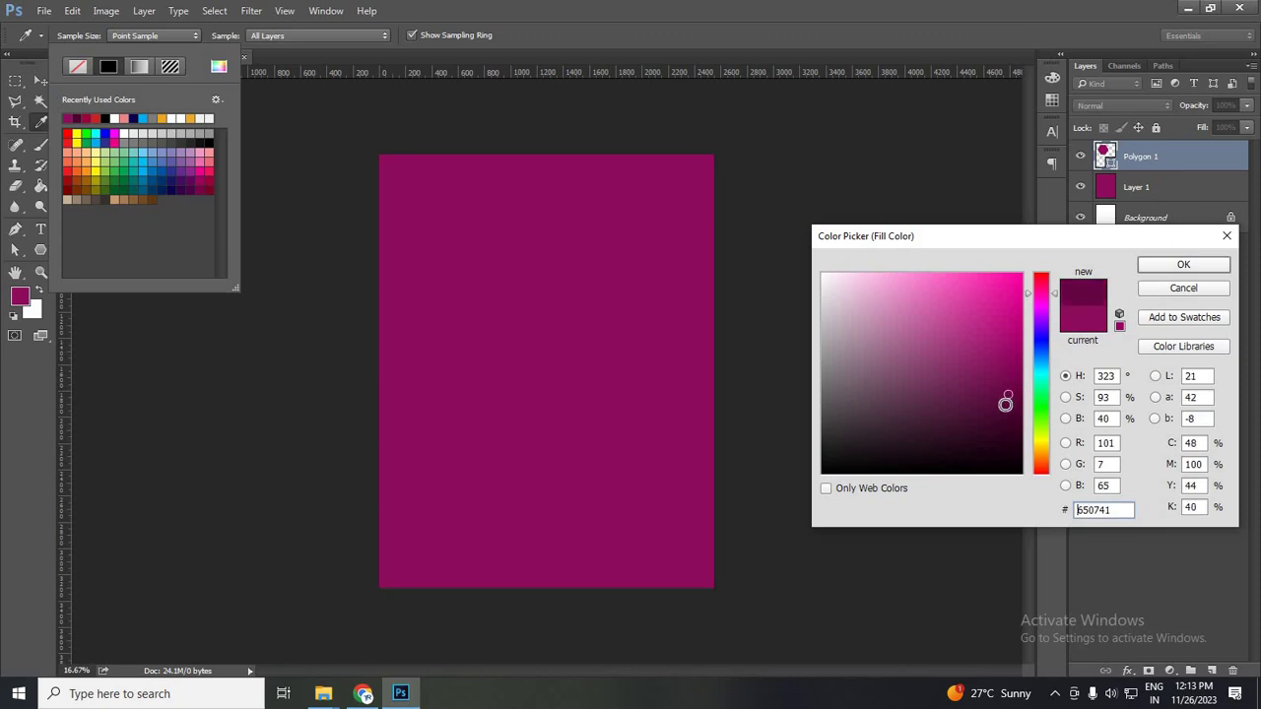
pyautogui.click(1005, 406)
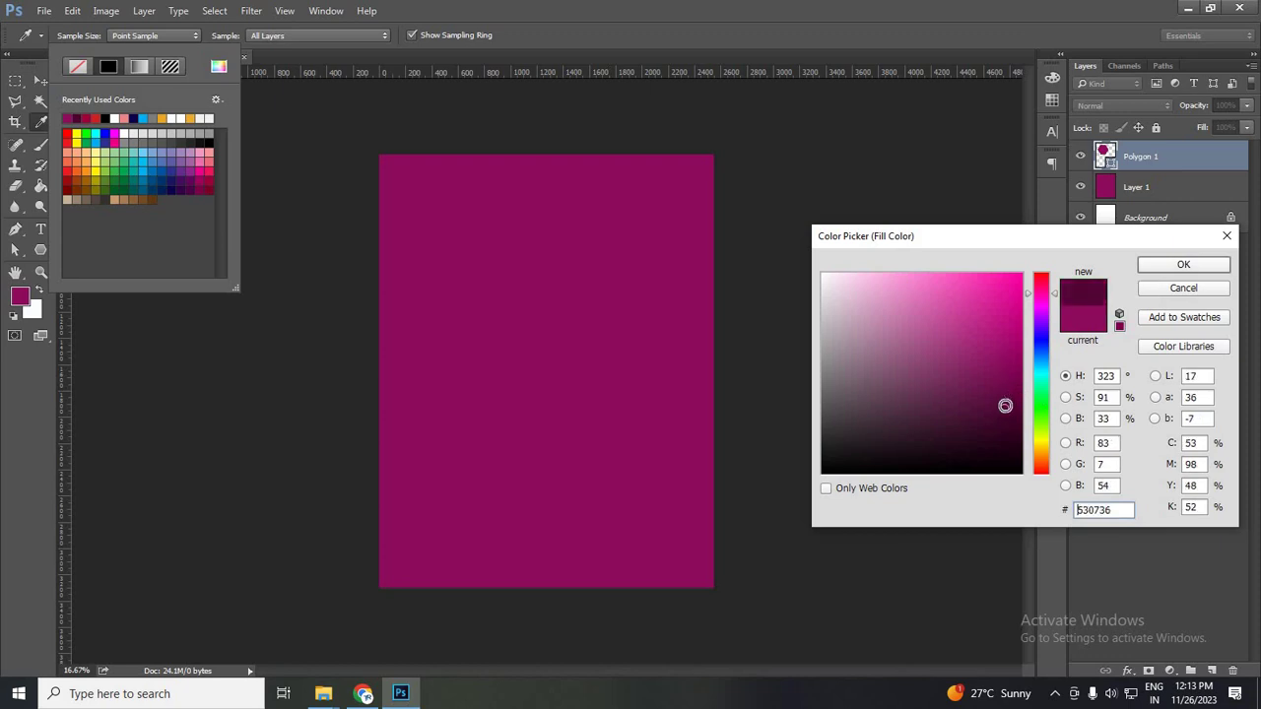
pyautogui.click(1174, 272)
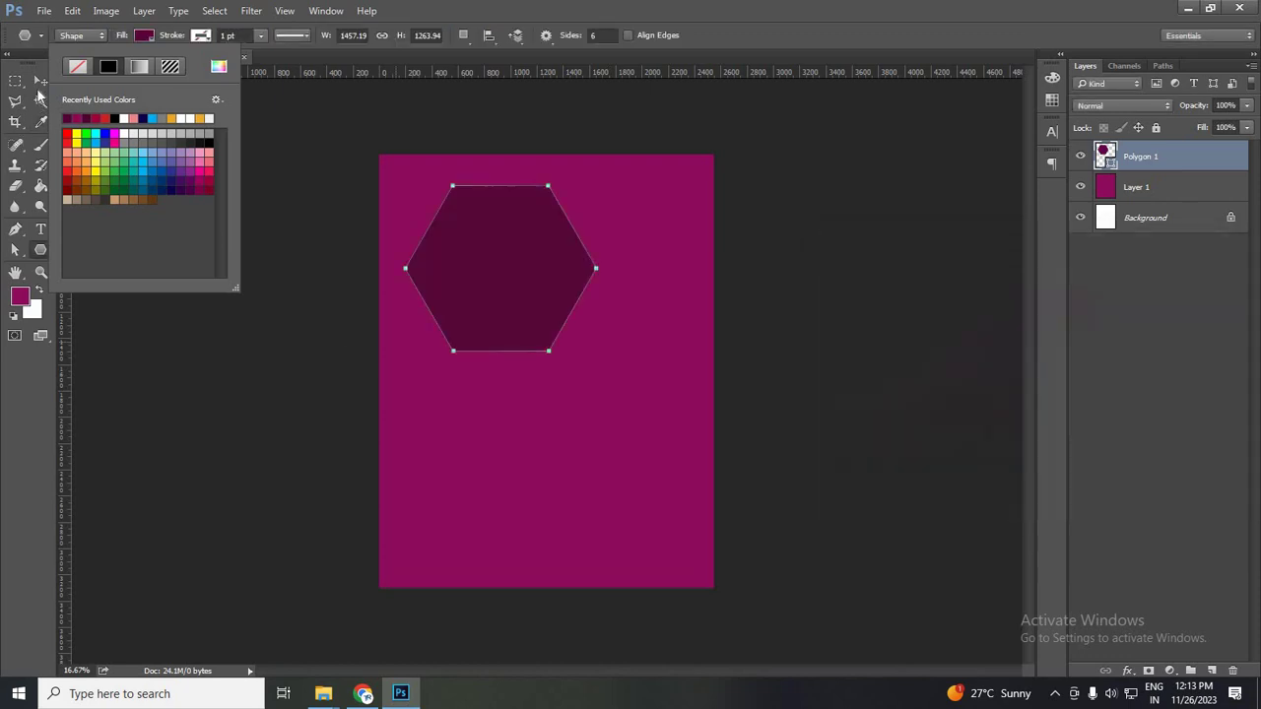
# Step: Centre the hexagon horizontally on the page and add an Inner Shadow effect
pyautogui.press('v')
pyautogui.moveTo(525, 308); pyautogui.dragTo(576, 338)
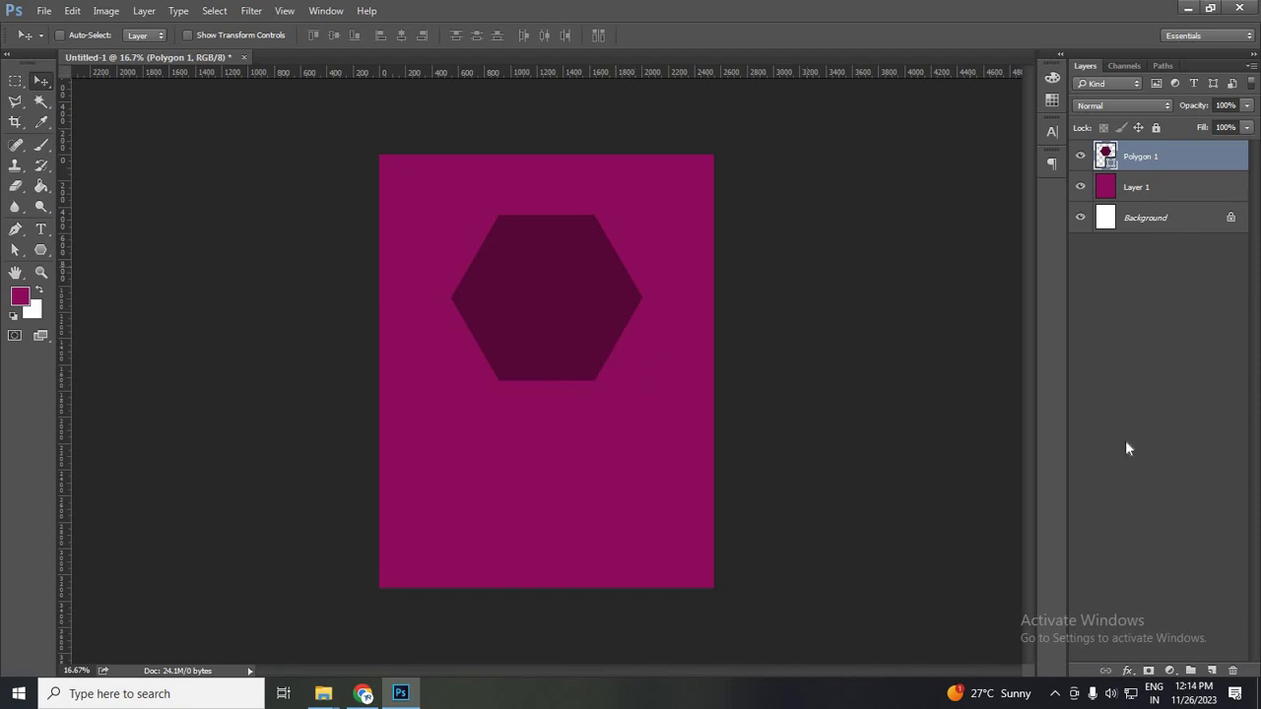
pyautogui.click(1128, 671)
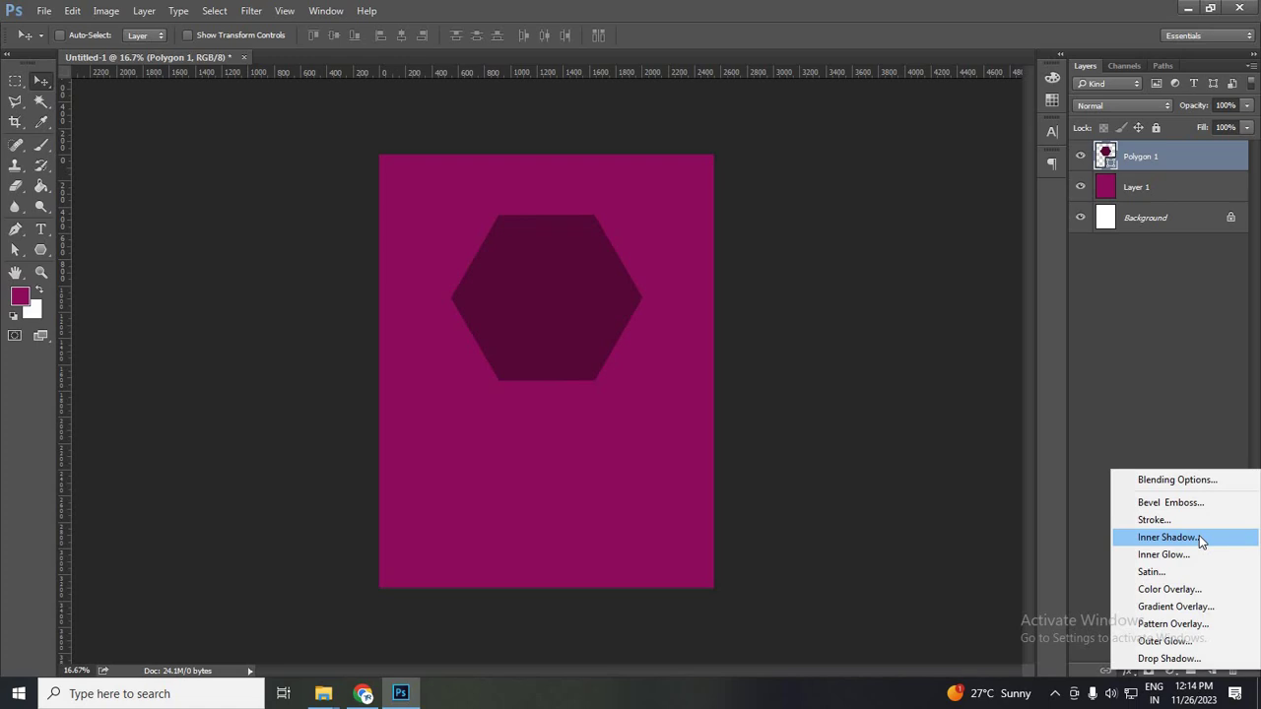
pyautogui.click(1199, 537)
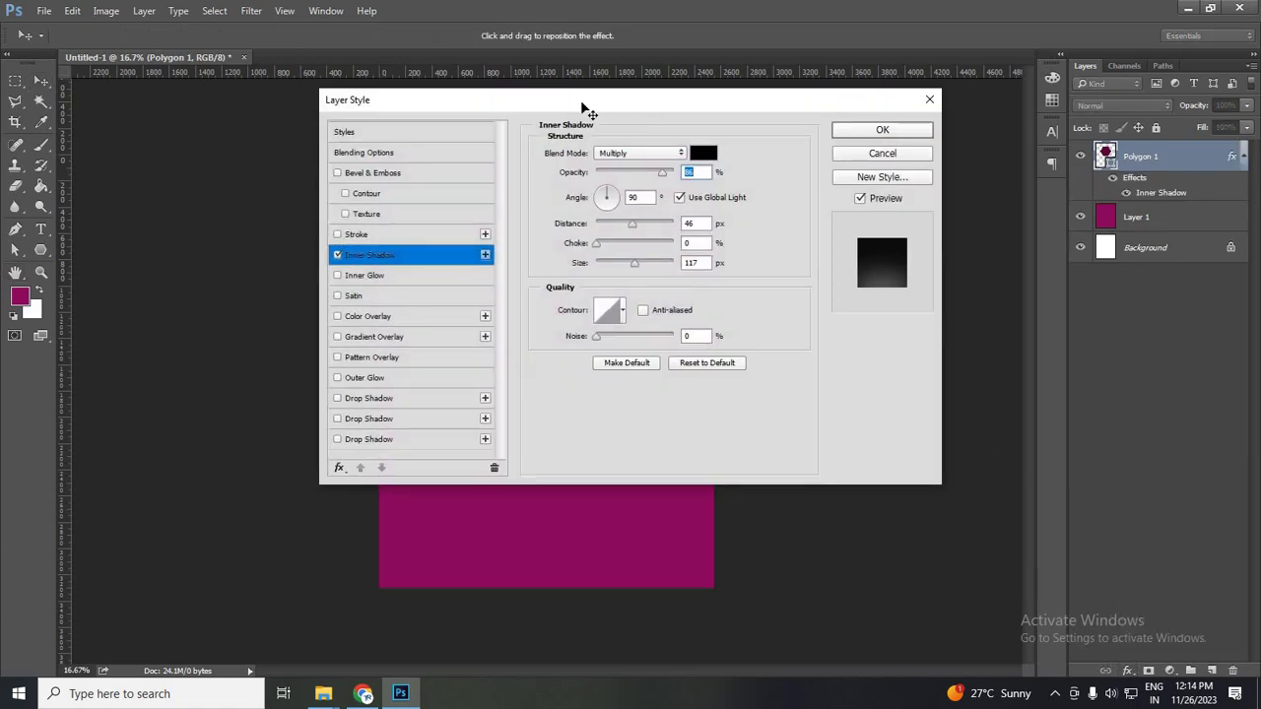
# Step: Move the Layer Style dialog aside so the hexagon is visible
pyautogui.moveTo(581, 109)
pyautogui.mouseDown()
pyautogui.moveTo(759, 150)
pyautogui.moveTo(715, 148)
pyautogui.mouseUp()
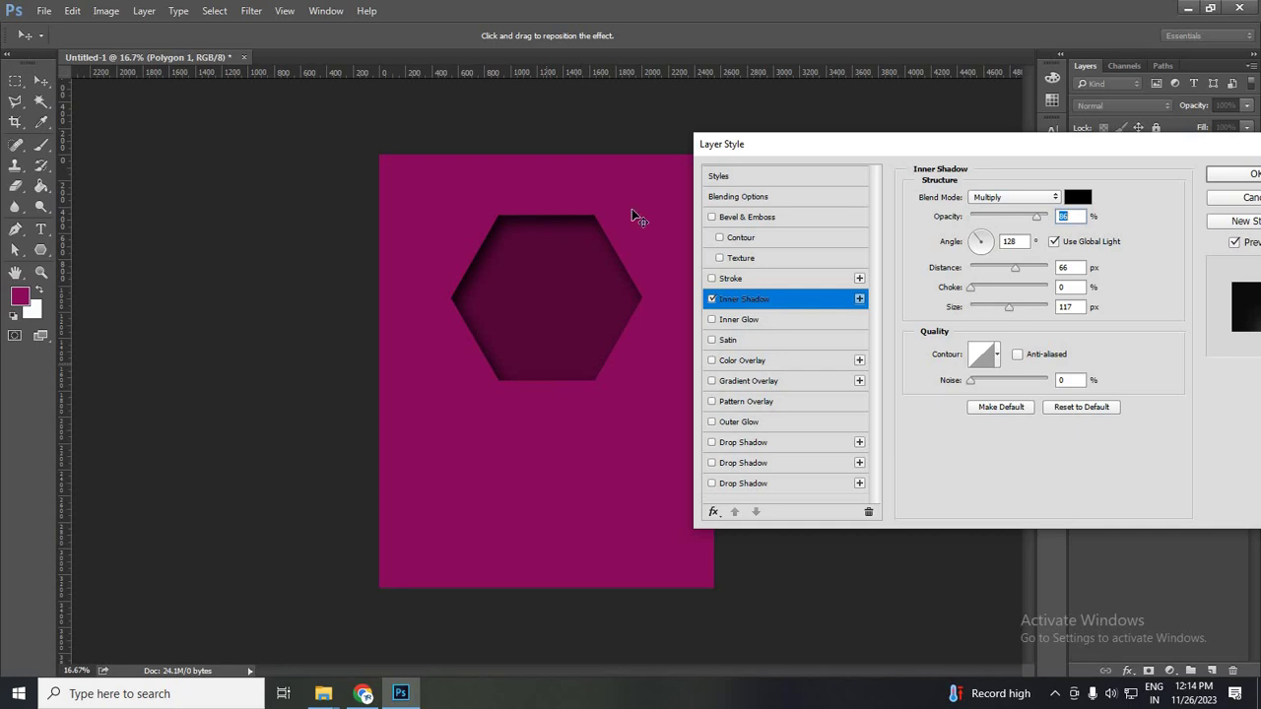
pyautogui.moveTo(775, 153); pyautogui.dragTo(701, 153)
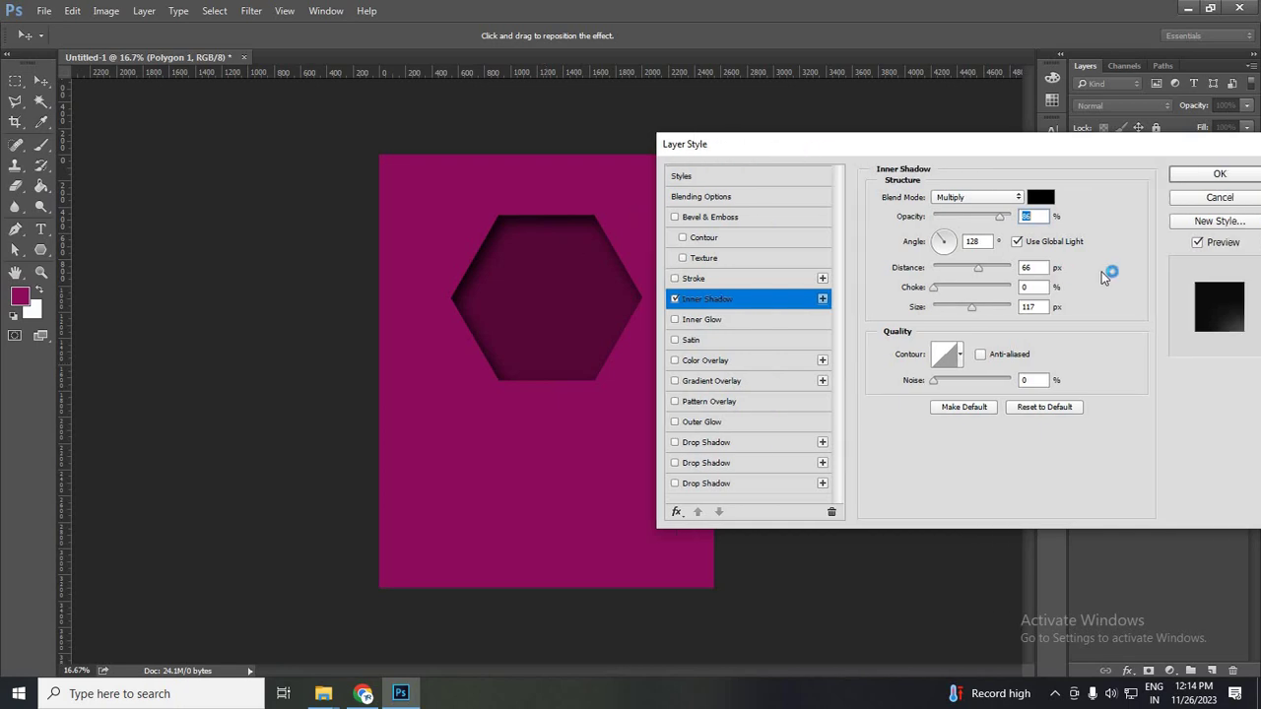
pyautogui.moveTo(972, 141); pyautogui.dragTo(1028, 129)
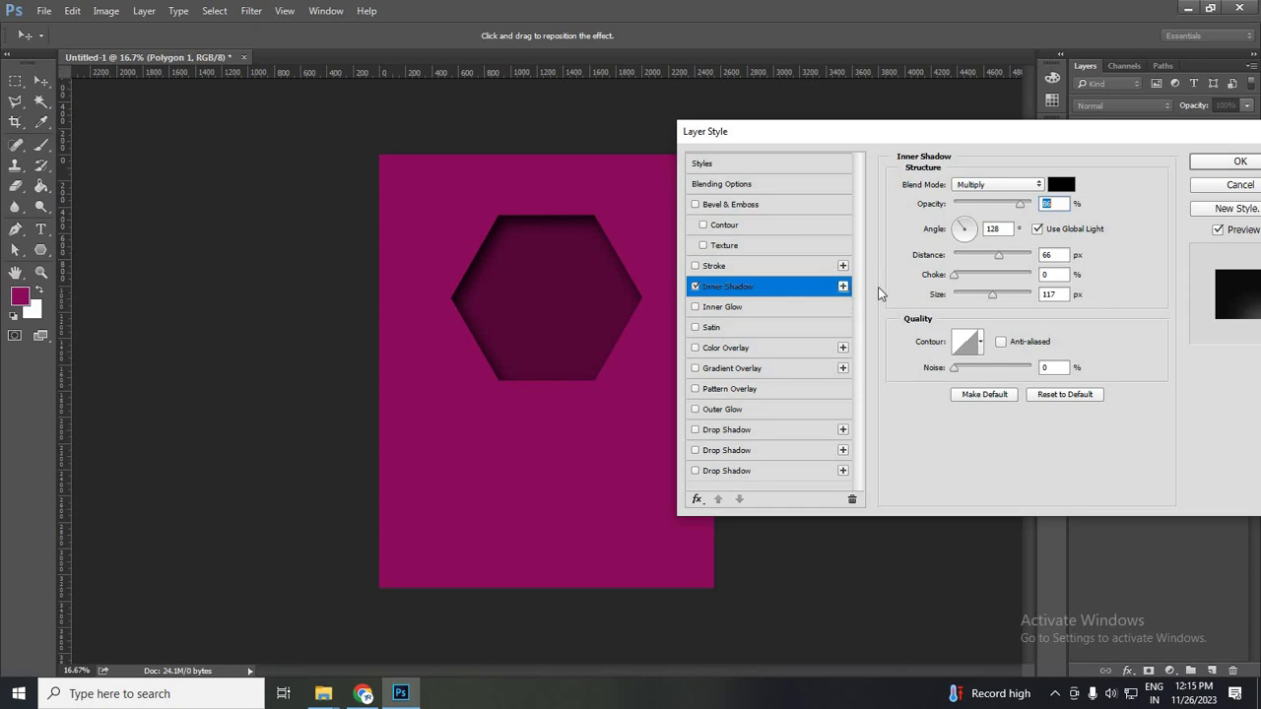
# Step: Keep the Inner Shadow blend mode at Multiply
pyautogui.click(1030, 184)
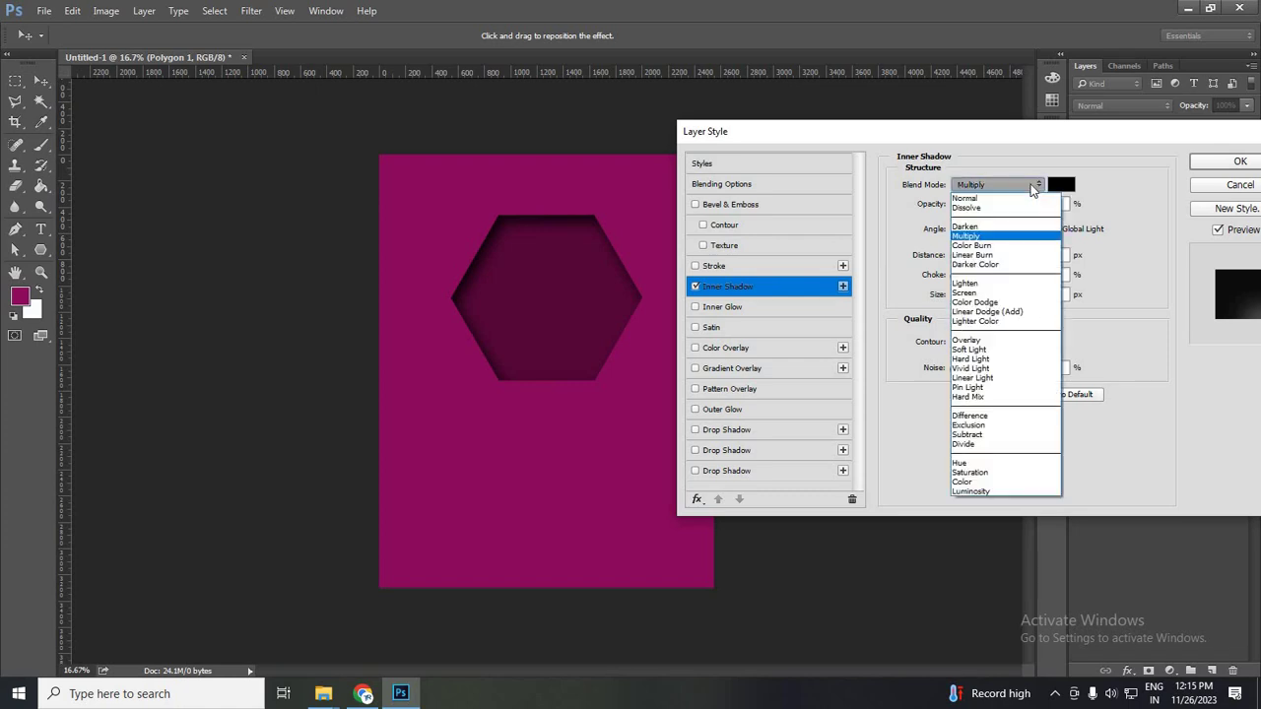
pyautogui.click(1023, 190)
pyautogui.click(1020, 189)
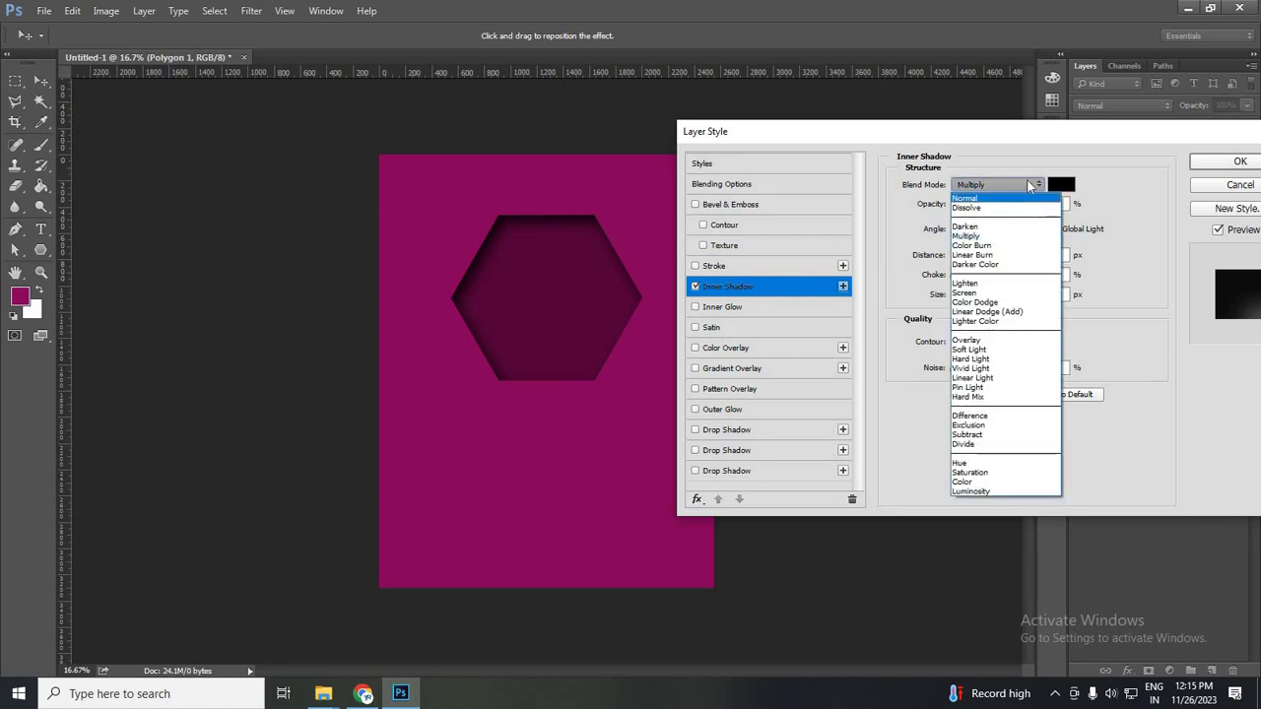
pyautogui.click(1080, 188)
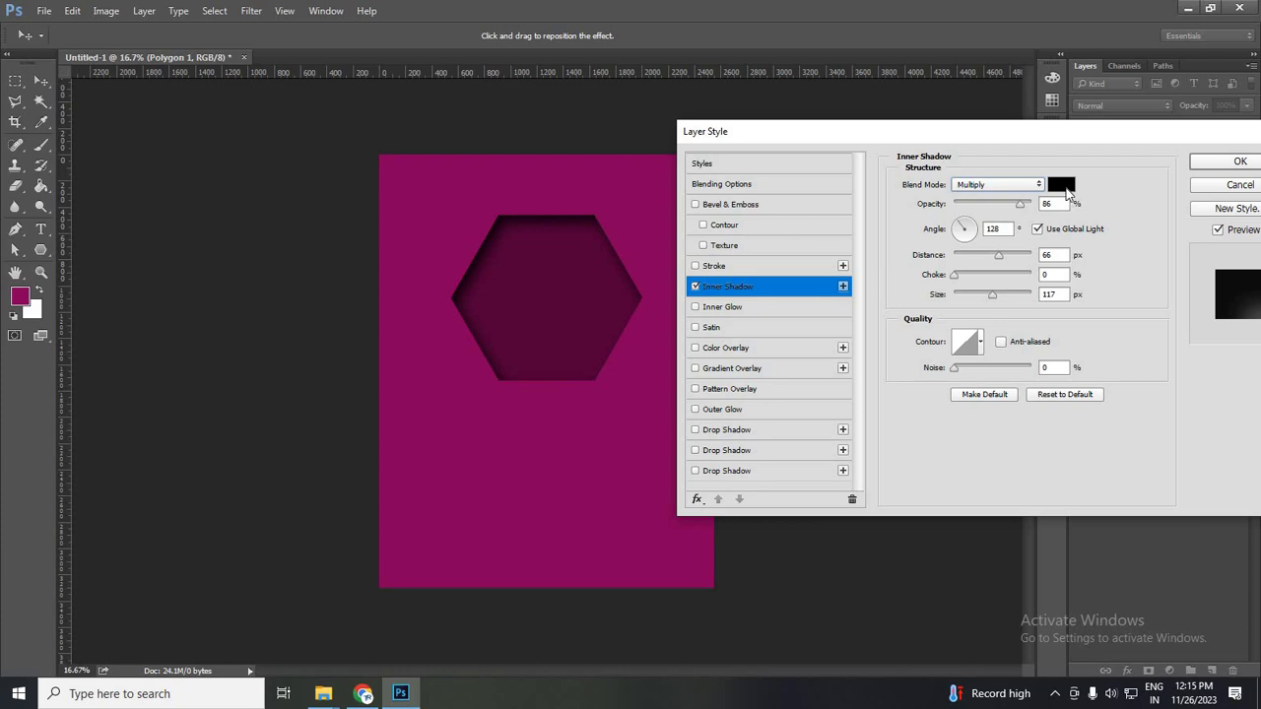
# Step: Set the Inner Shadow colour to near-black
pyautogui.click(1065, 187)
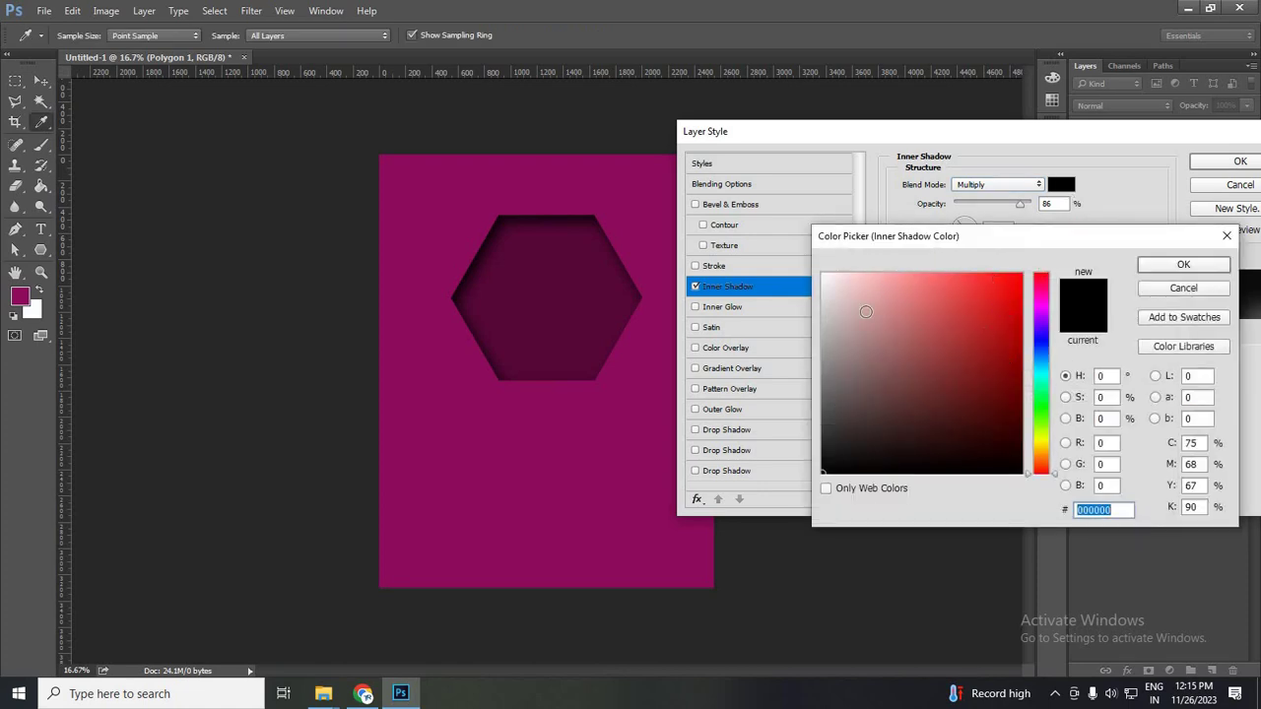
pyautogui.moveTo(999, 367)
pyautogui.mouseDown()
pyautogui.moveTo(1013, 456)
pyautogui.moveTo(986, 411)
pyautogui.moveTo(1025, 473)
pyautogui.mouseUp()
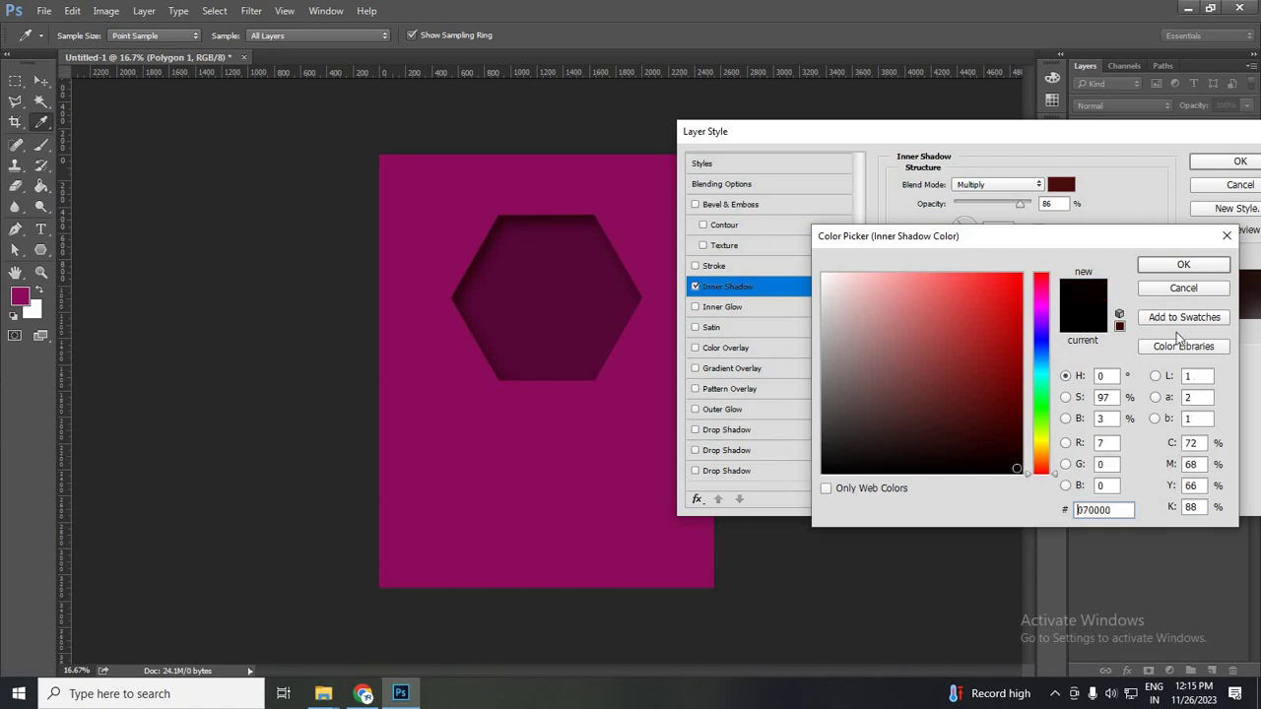
pyautogui.press('Return')
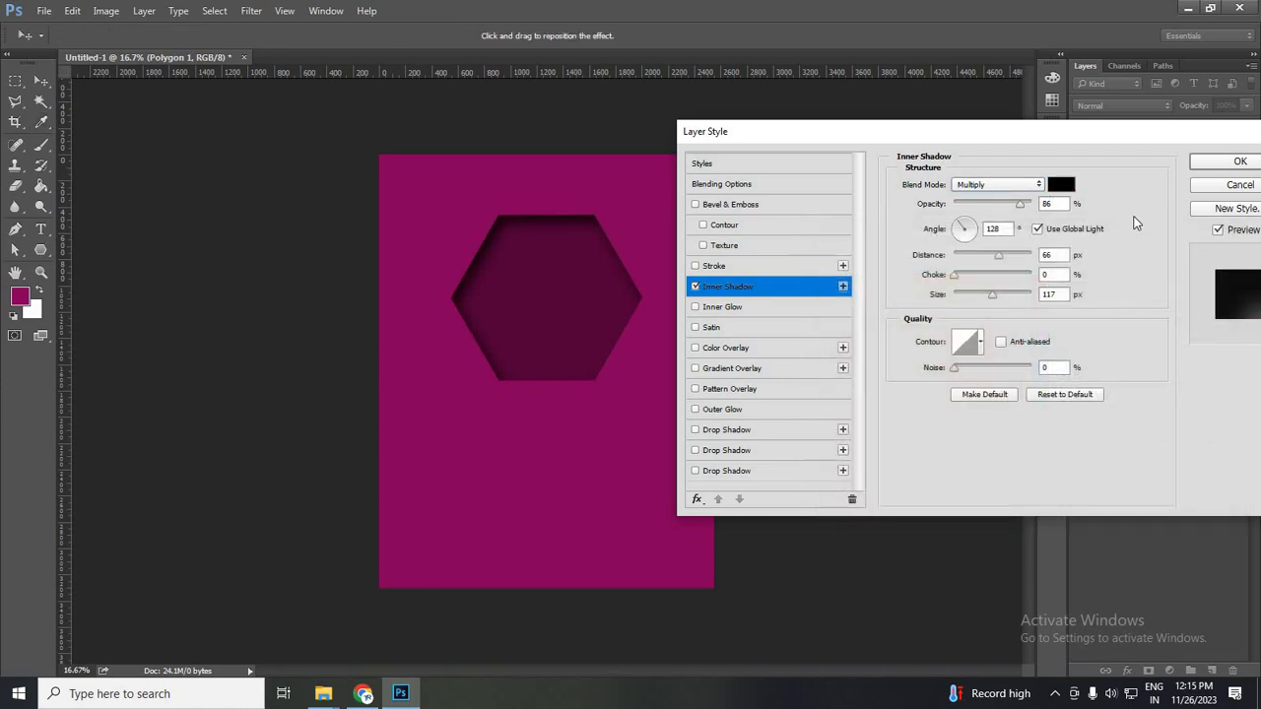
# Step: Compare Normal and other shadow blend modes, keeping Multiply
pyautogui.click(1034, 188)
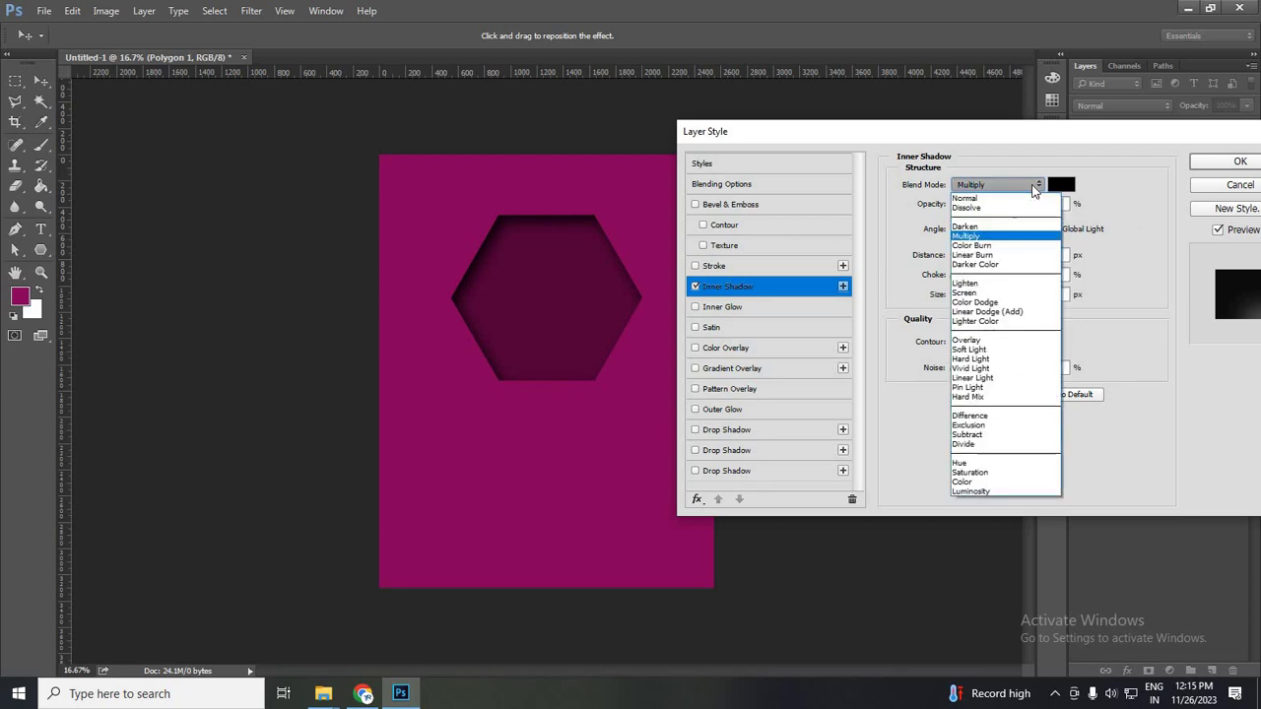
pyautogui.click(1035, 189)
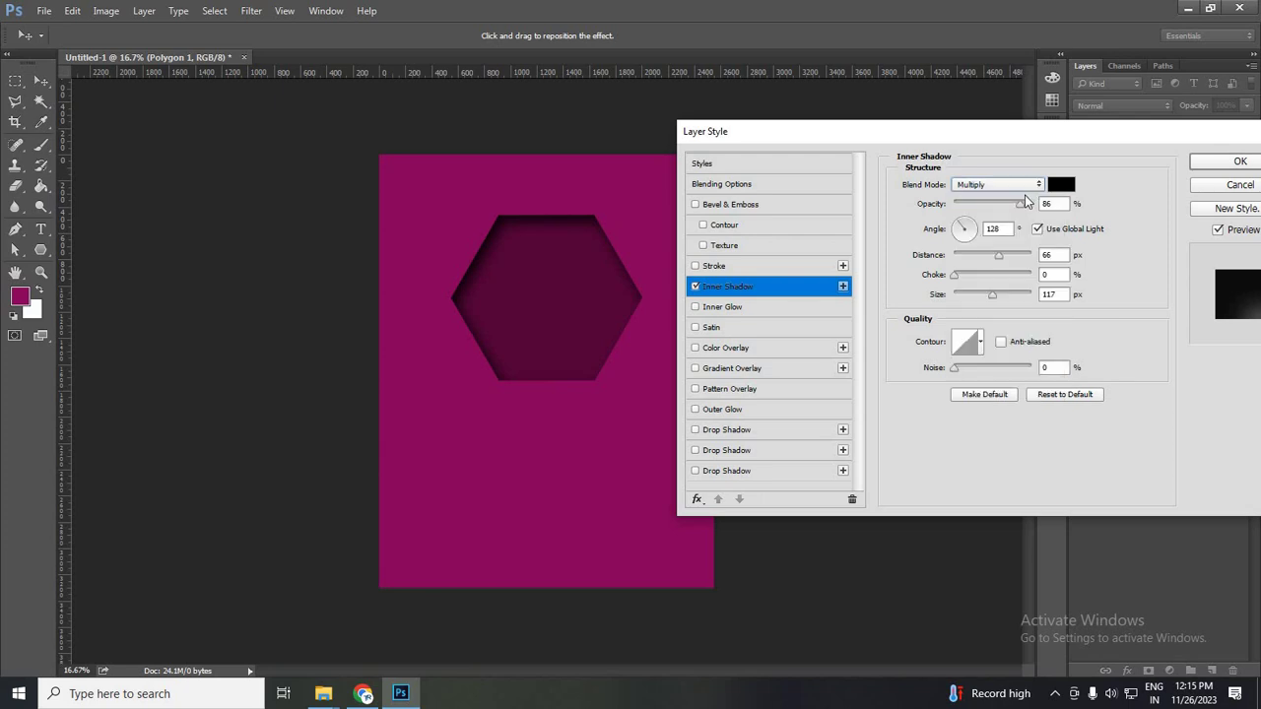
pyautogui.click(1025, 197)
pyautogui.click(1025, 187)
pyautogui.click(1001, 236)
pyautogui.click(1042, 185)
pyautogui.click(1094, 187)
pyautogui.click(1038, 188)
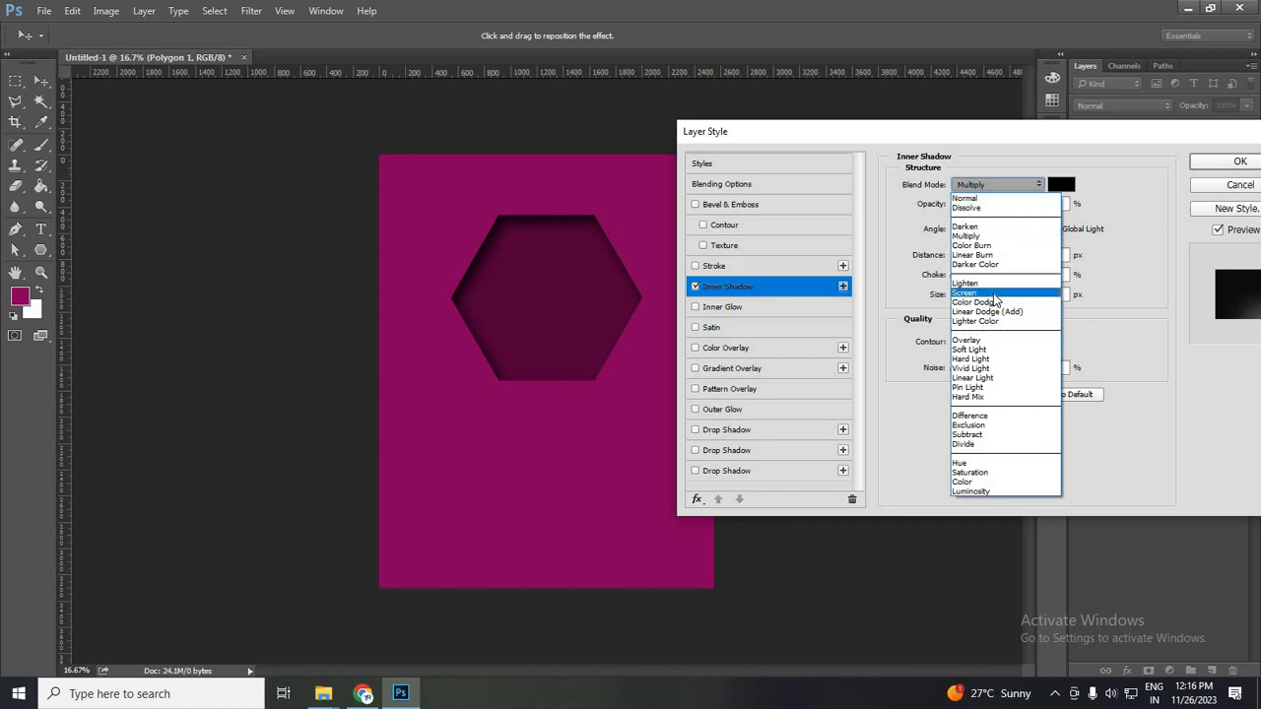
pyautogui.click(1103, 225)
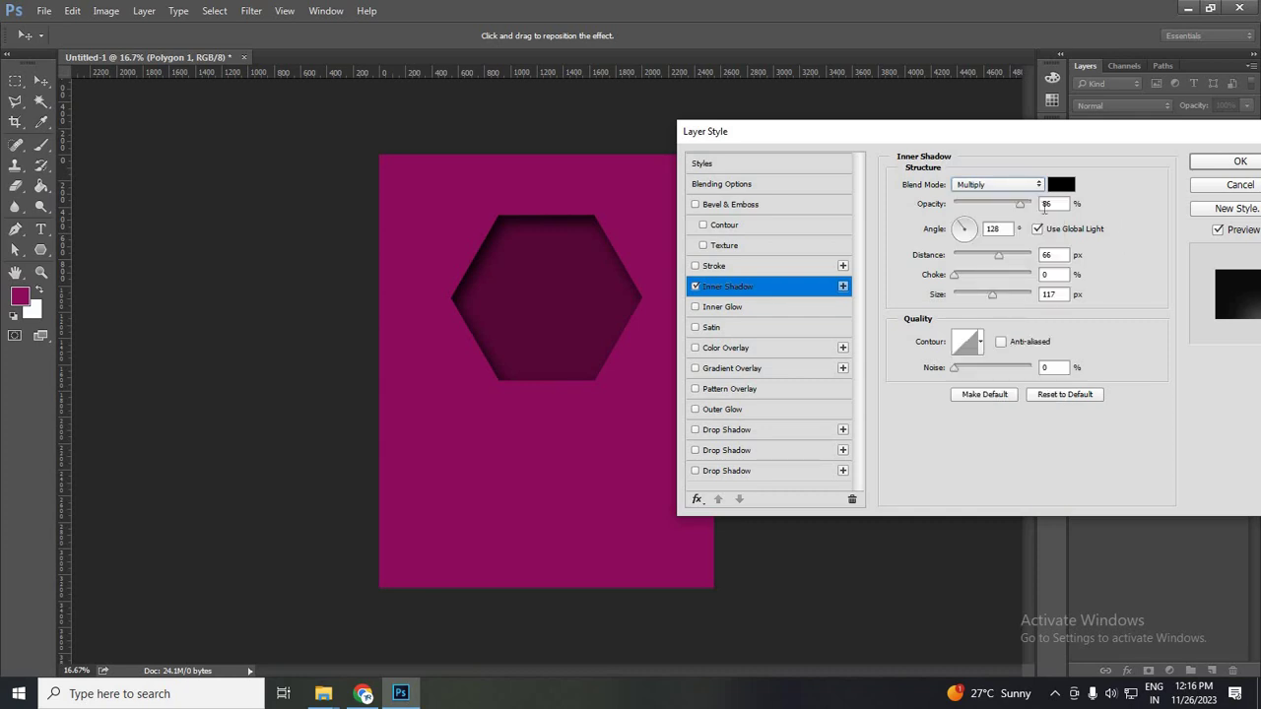
pyautogui.click(1023, 187)
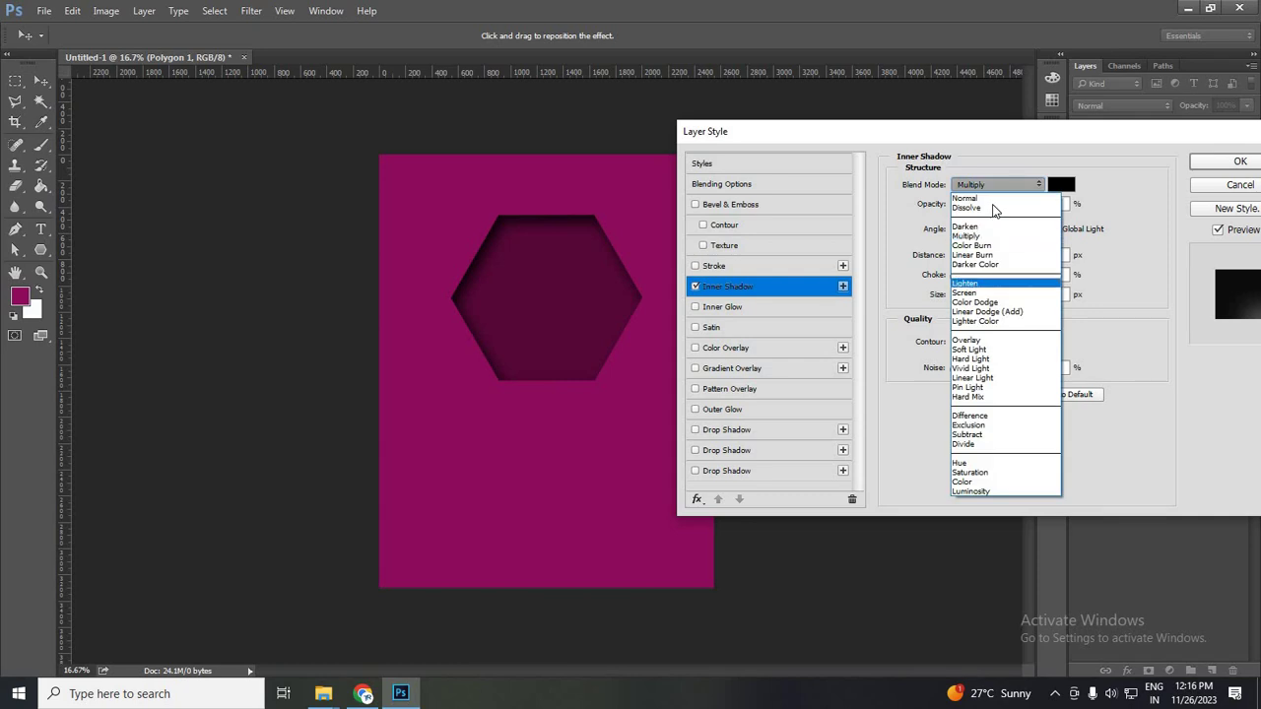
pyautogui.click(1151, 212)
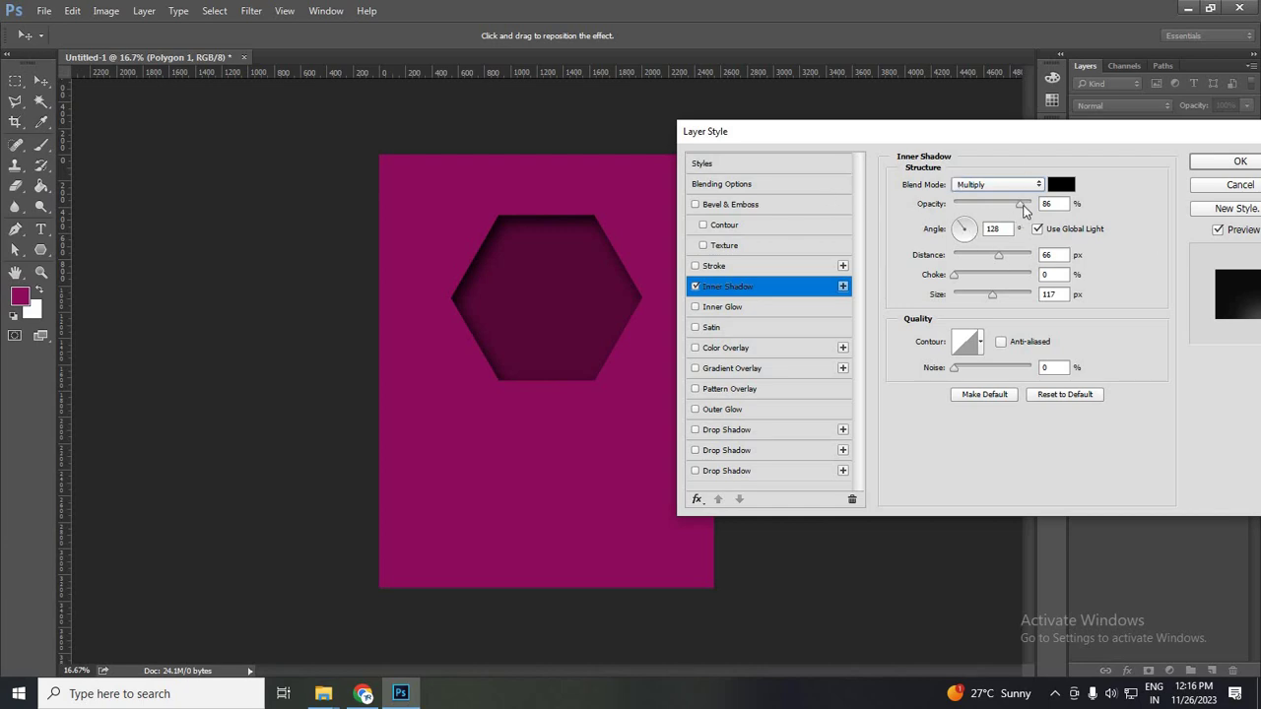
# Step: Adjust the Inner Shadow opacity to about 81%
pyautogui.moveTo(1025, 210); pyautogui.dragTo(1016, 210)
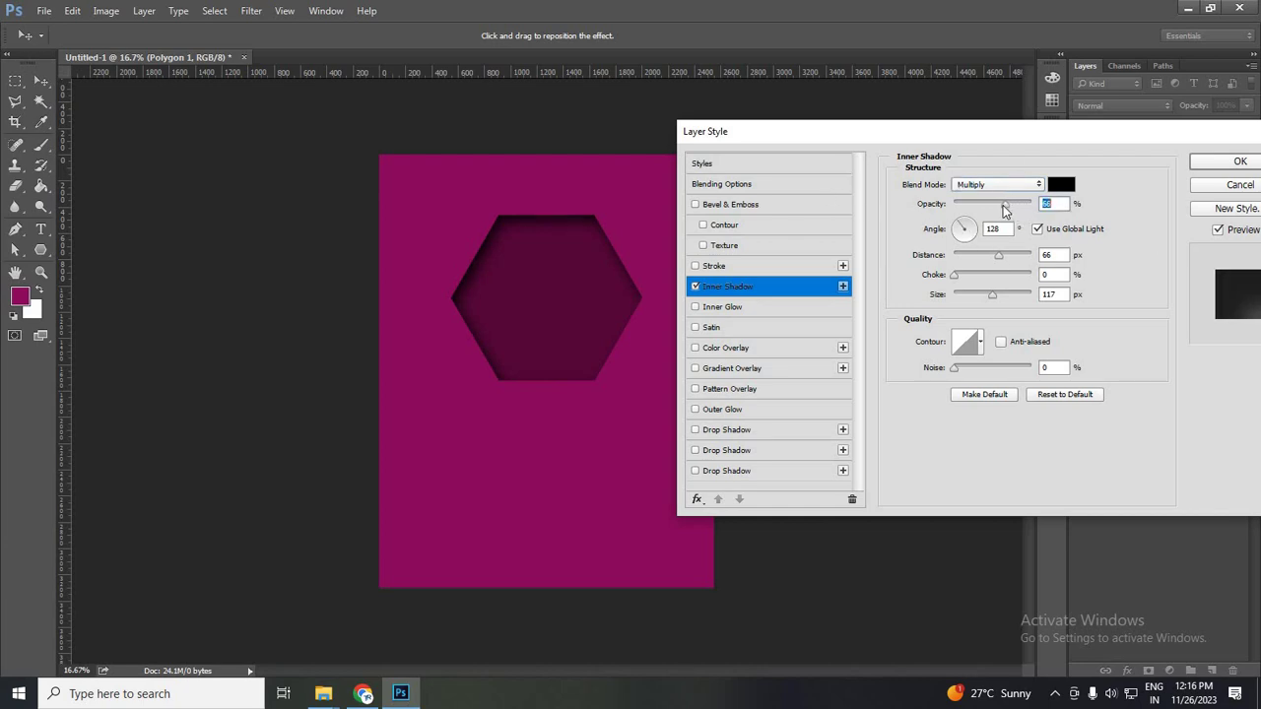
pyautogui.click(1014, 205)
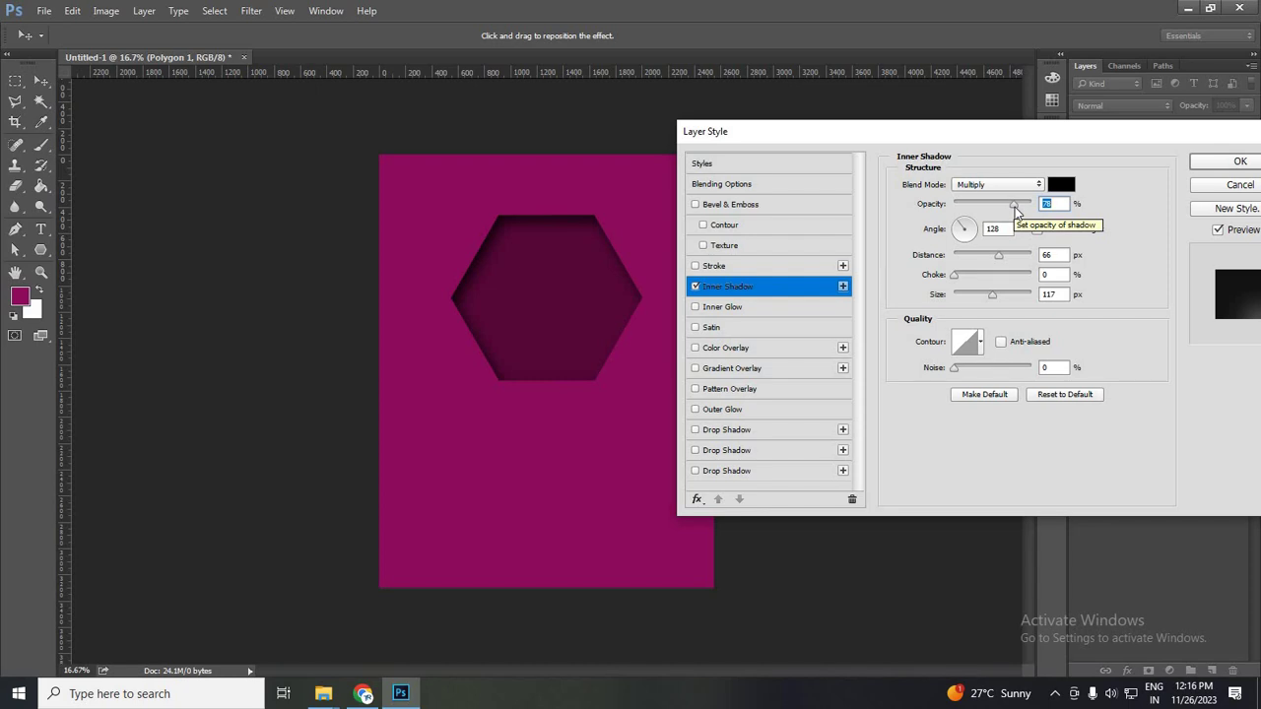
pyautogui.moveTo(1015, 208)
pyautogui.mouseDown()
pyautogui.moveTo(1000, 207)
pyautogui.moveTo(1044, 204)
pyautogui.mouseUp()
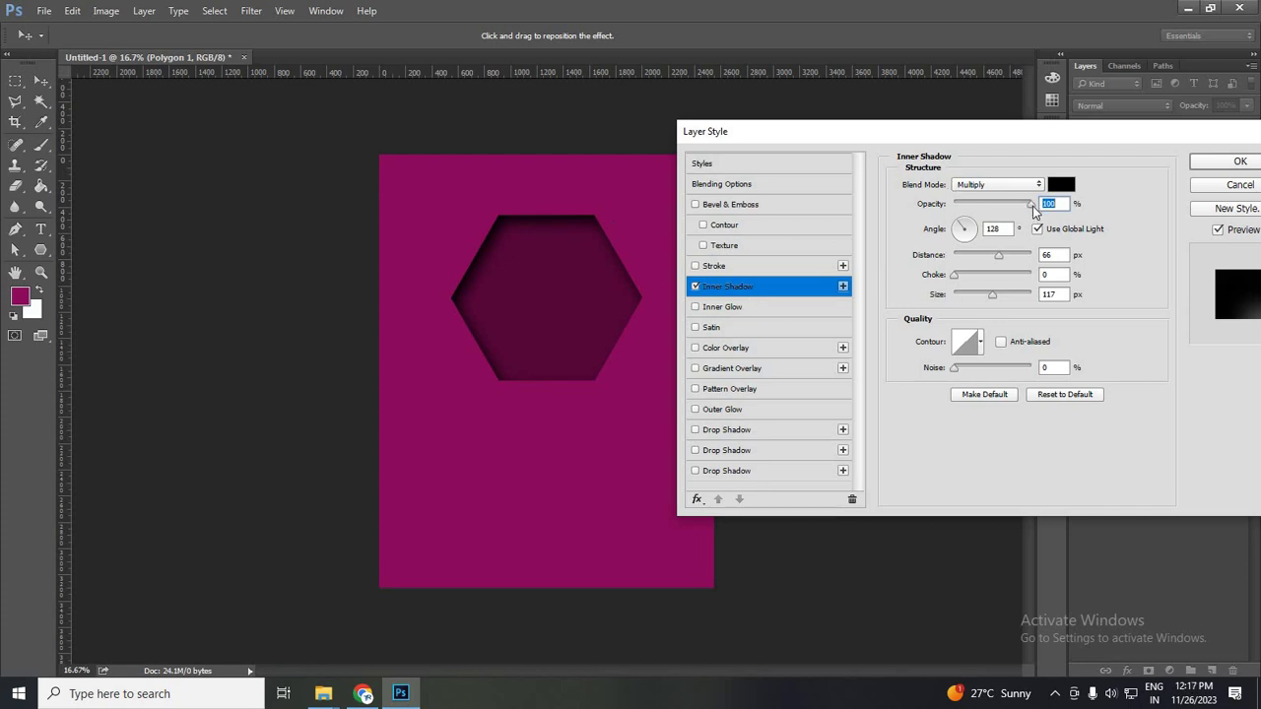
pyautogui.moveTo(1033, 206); pyautogui.dragTo(973, 212)
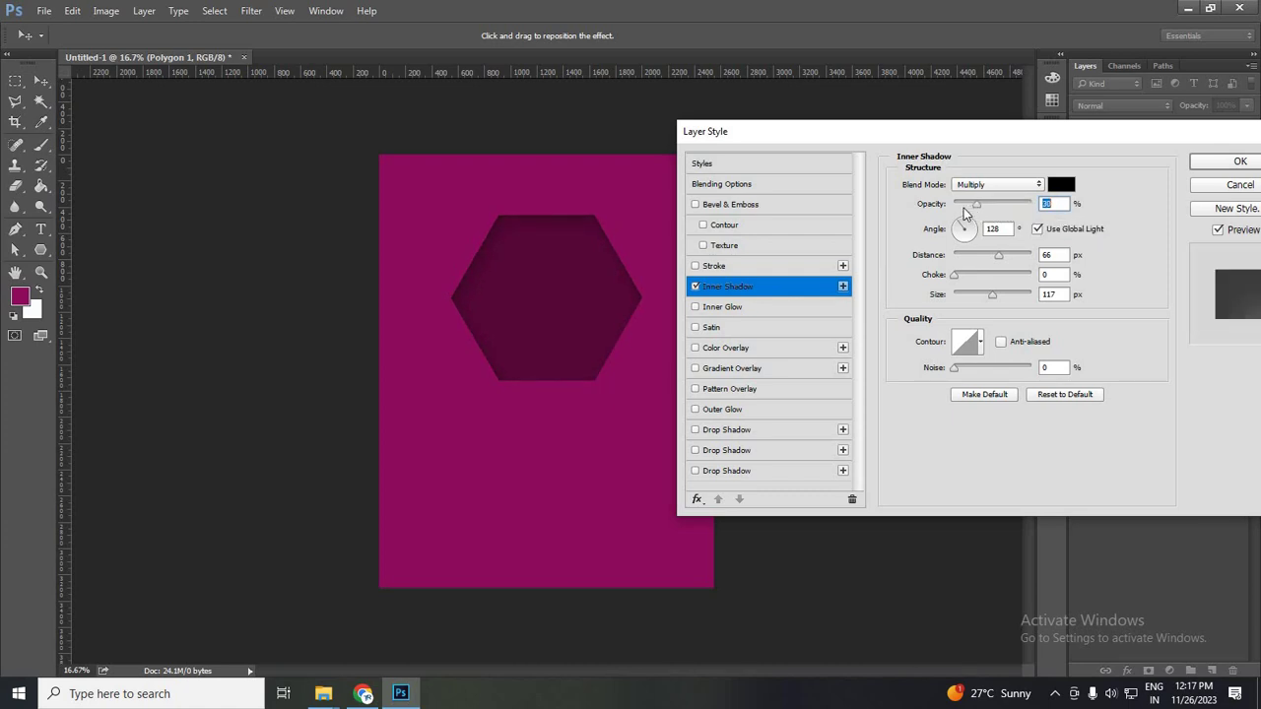
pyautogui.moveTo(963, 208); pyautogui.dragTo(1009, 207)
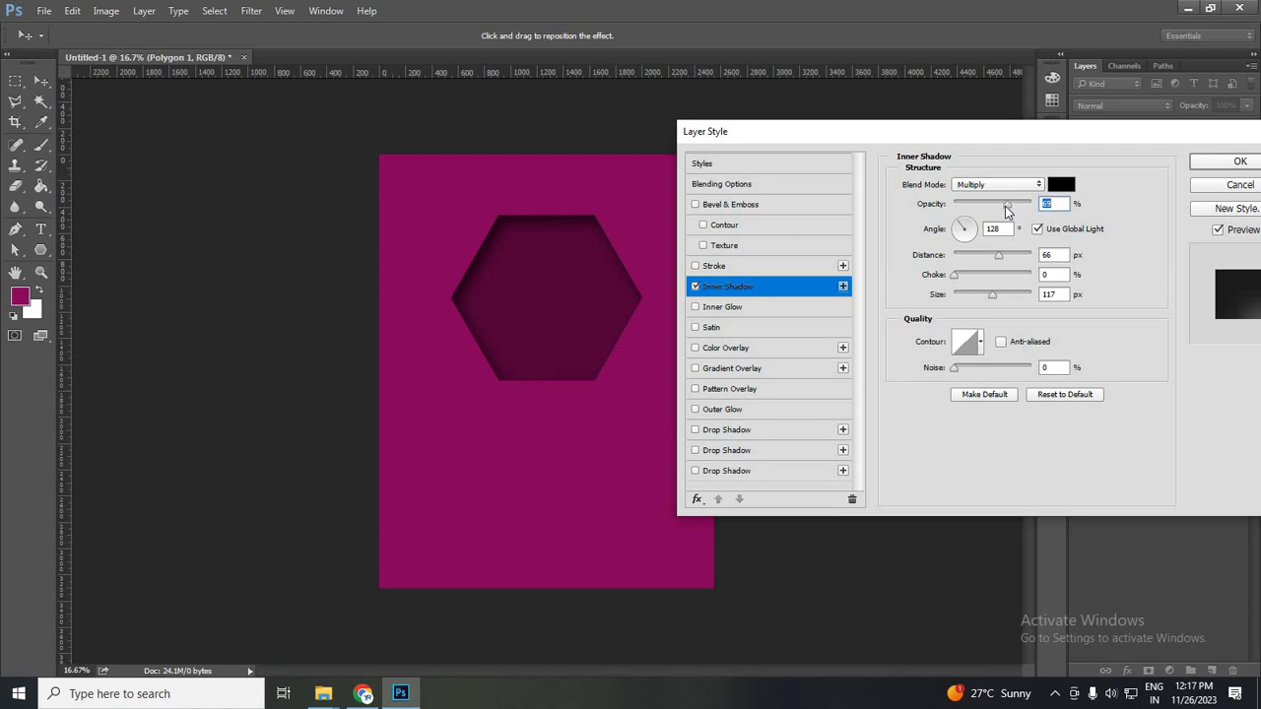
pyautogui.moveTo(1007, 204); pyautogui.dragTo(1018, 211)
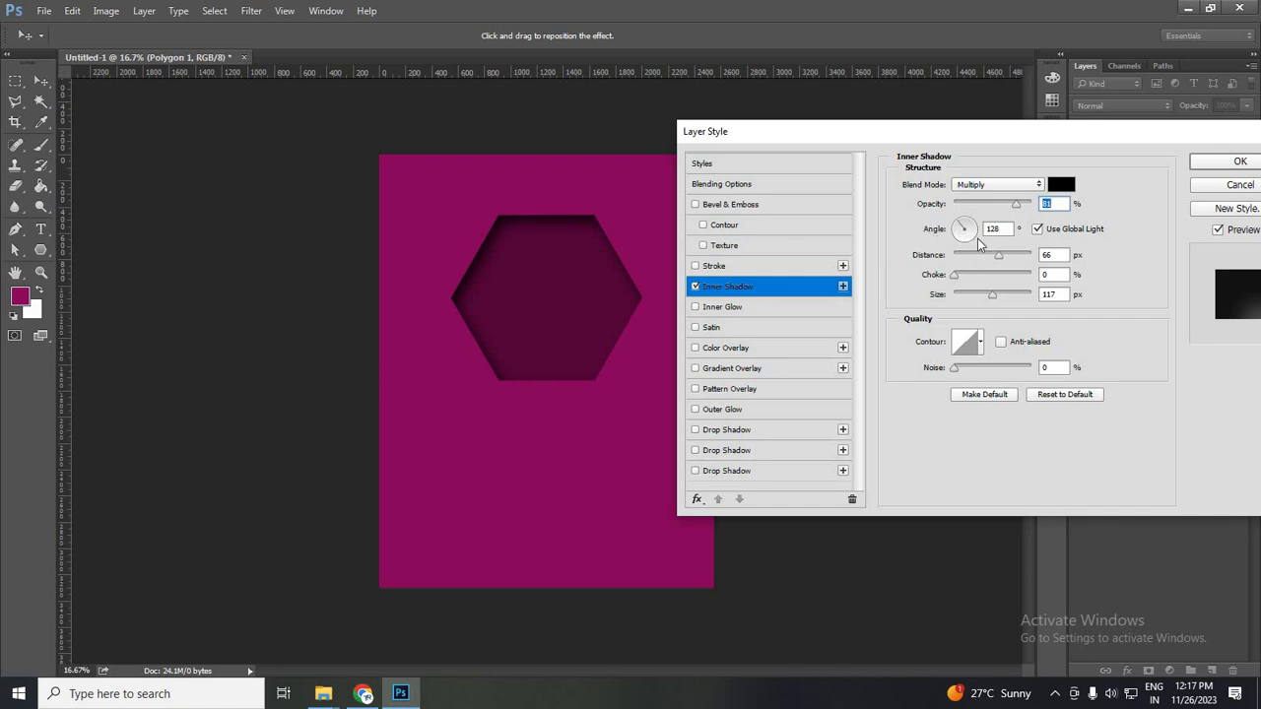
# Step: Set the Inner Shadow angle to 135°
pyautogui.click(971, 224)
pyautogui.click(962, 246)
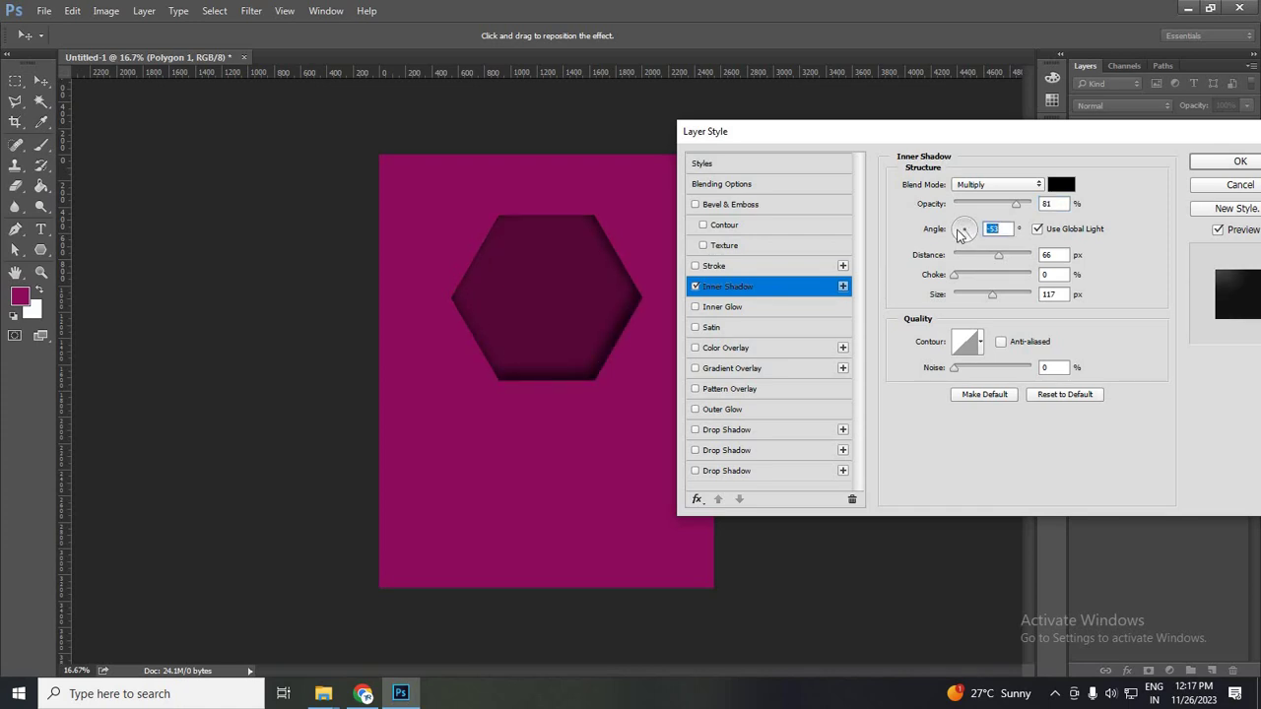
pyautogui.click(962, 234)
pyautogui.click(967, 226)
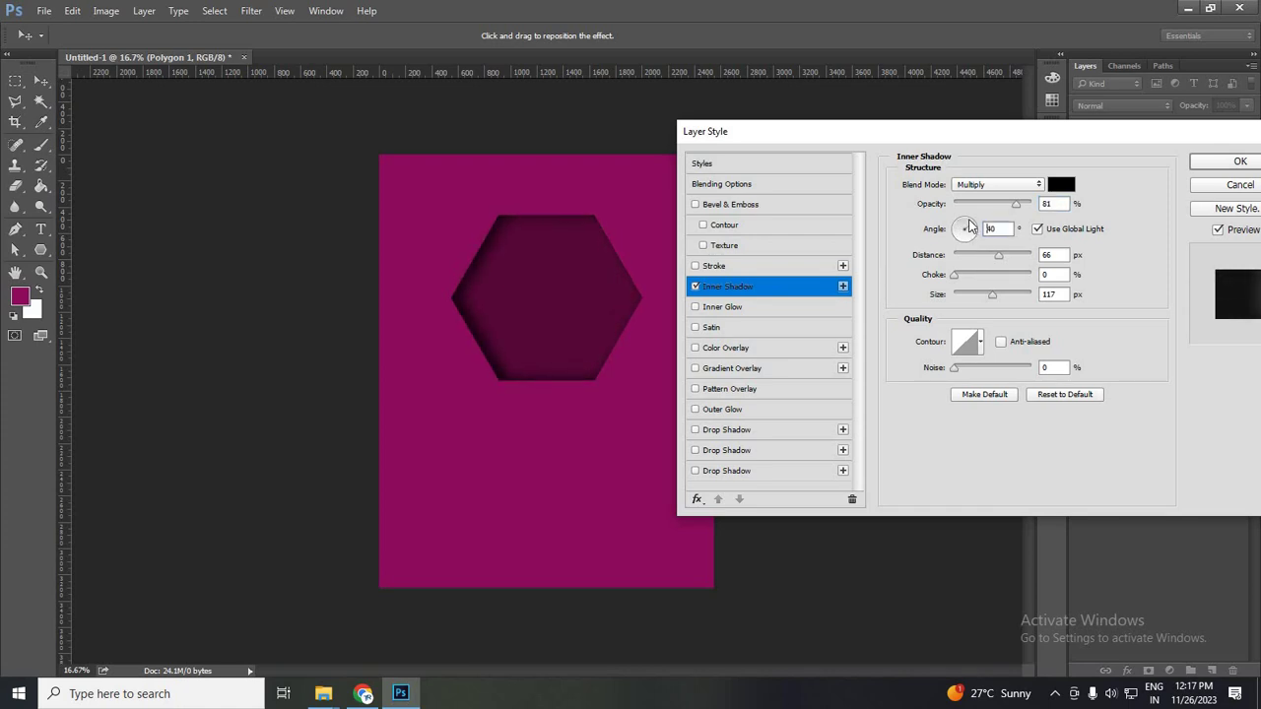
pyautogui.click(964, 233)
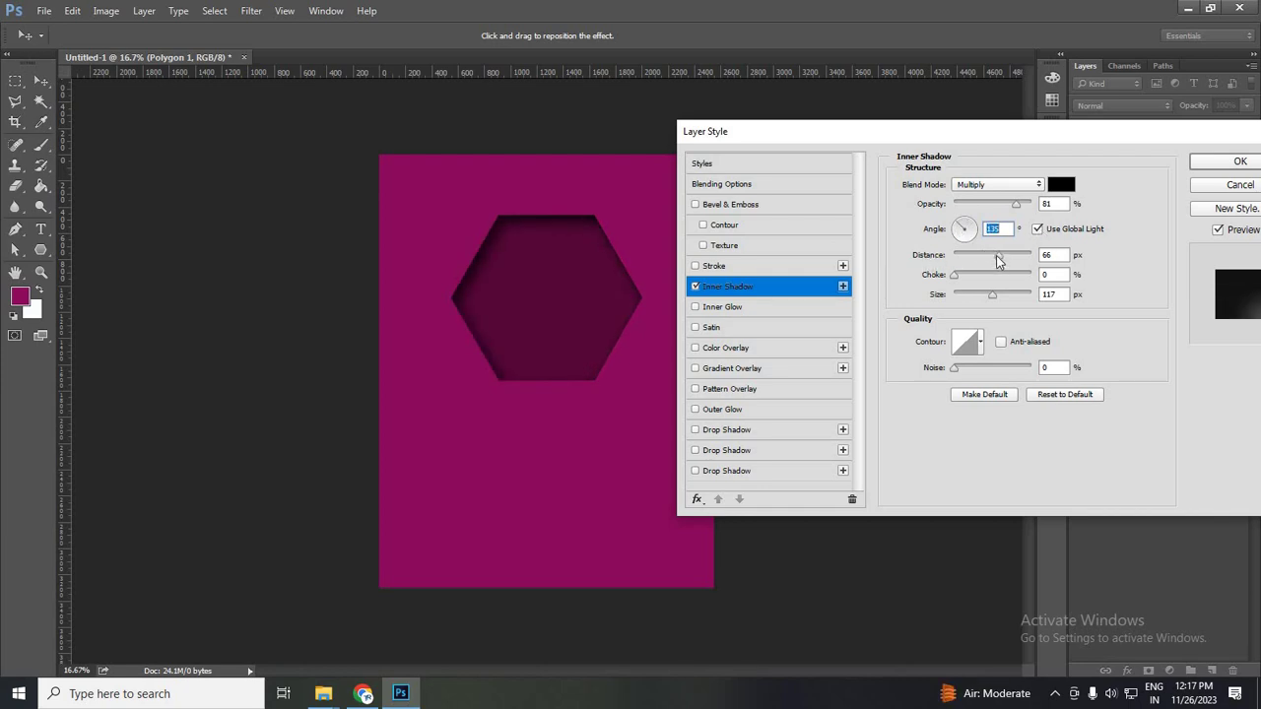
# Step: Set the Inner Shadow distance to 77 px, leaving Choke at 0%
pyautogui.moveTo(985, 261)
pyautogui.mouseDown()
pyautogui.moveTo(973, 264)
pyautogui.moveTo(1000, 260)
pyautogui.mouseUp()
pyautogui.moveTo(1006, 256)
pyautogui.mouseDown()
pyautogui.moveTo(1019, 260)
pyautogui.moveTo(1004, 260)
pyautogui.mouseUp()
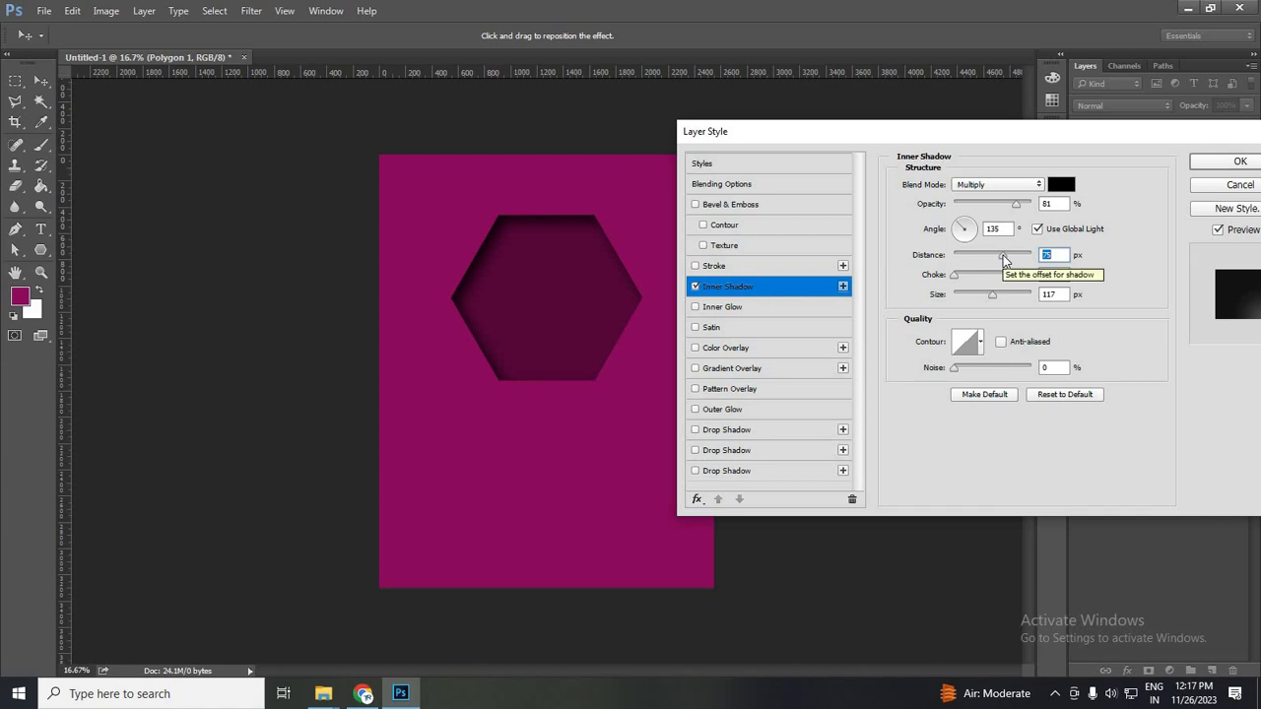
pyautogui.moveTo(1004, 259); pyautogui.dragTo(1007, 263)
pyautogui.moveTo(1007, 255); pyautogui.dragTo(1004, 257)
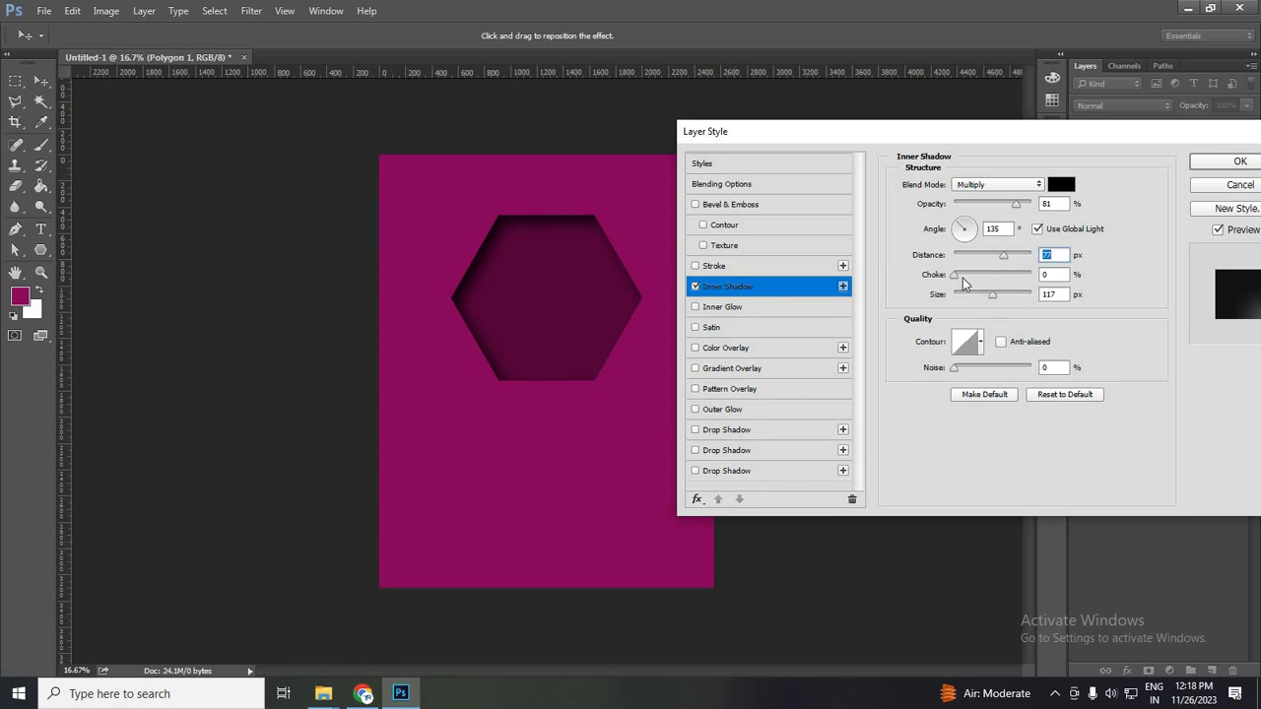
pyautogui.moveTo(962, 278)
pyautogui.mouseDown()
pyautogui.moveTo(977, 281)
pyautogui.moveTo(952, 282)
pyautogui.mouseUp()
# Step: Enlarge the Inner Shadow size to 155 px
pyautogui.moveTo(994, 294)
pyautogui.mouseDown()
pyautogui.moveTo(1033, 299)
pyautogui.moveTo(1006, 299)
pyautogui.mouseUp()
pyautogui.write('32')
pyautogui.moveTo(987, 294)
pyautogui.mouseDown()
pyautogui.moveTo(975, 295)
pyautogui.moveTo(1004, 308)
pyautogui.mouseUp()
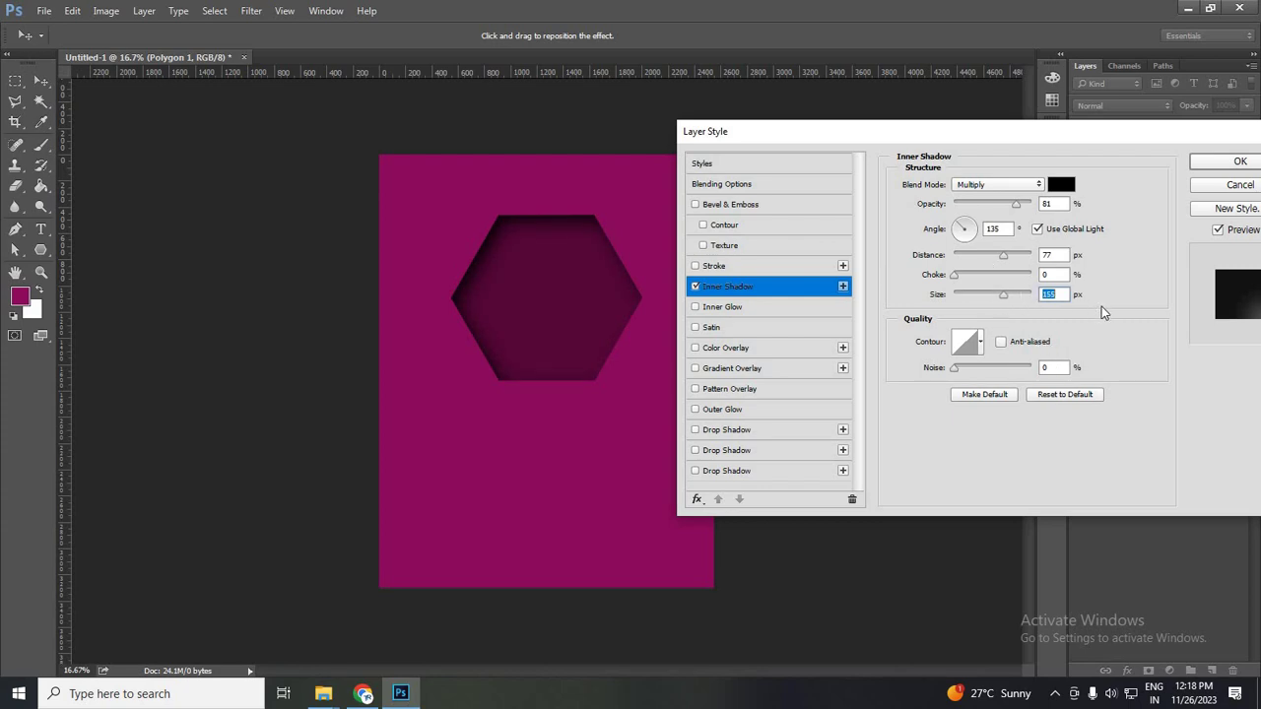
# Step: Try a bent contour and noise, reset noise to 0, and apply the Inner Shadow
pyautogui.click(963, 343)
pyautogui.moveTo(217, 202)
pyautogui.mouseDown()
pyautogui.moveTo(239, 246)
pyautogui.moveTo(246, 233)
pyautogui.mouseUp()
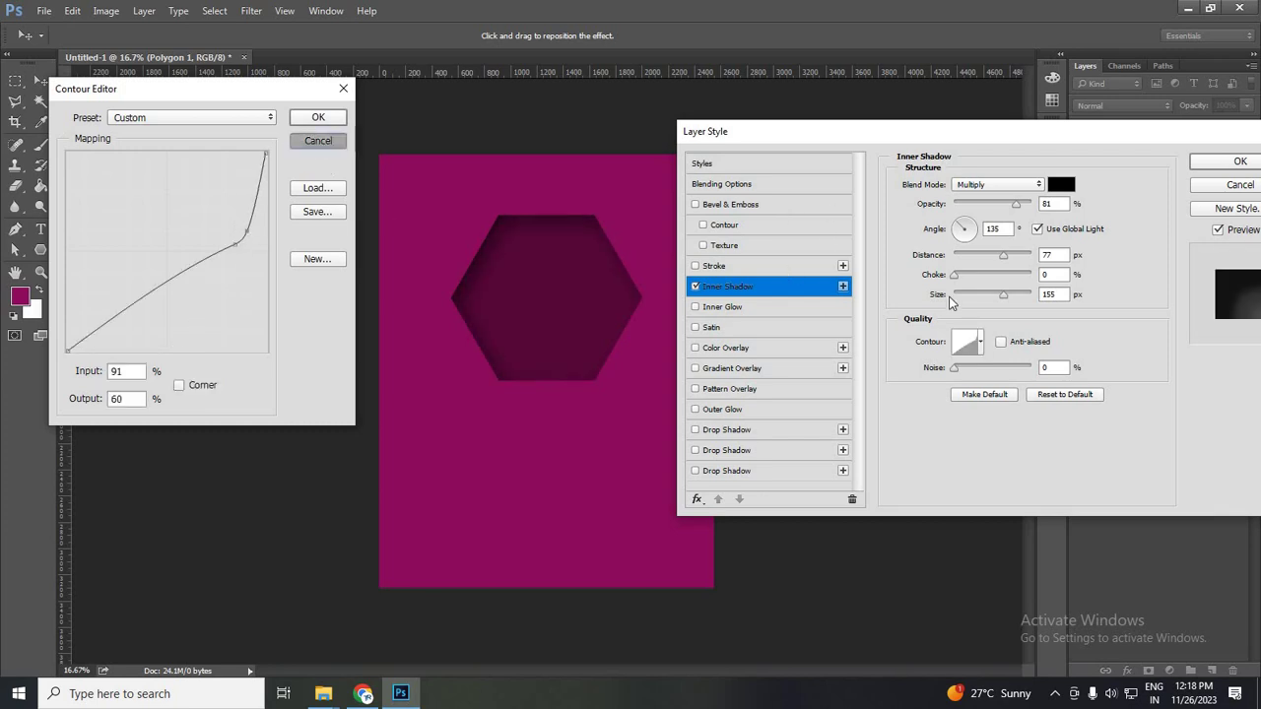
pyautogui.press('Return')
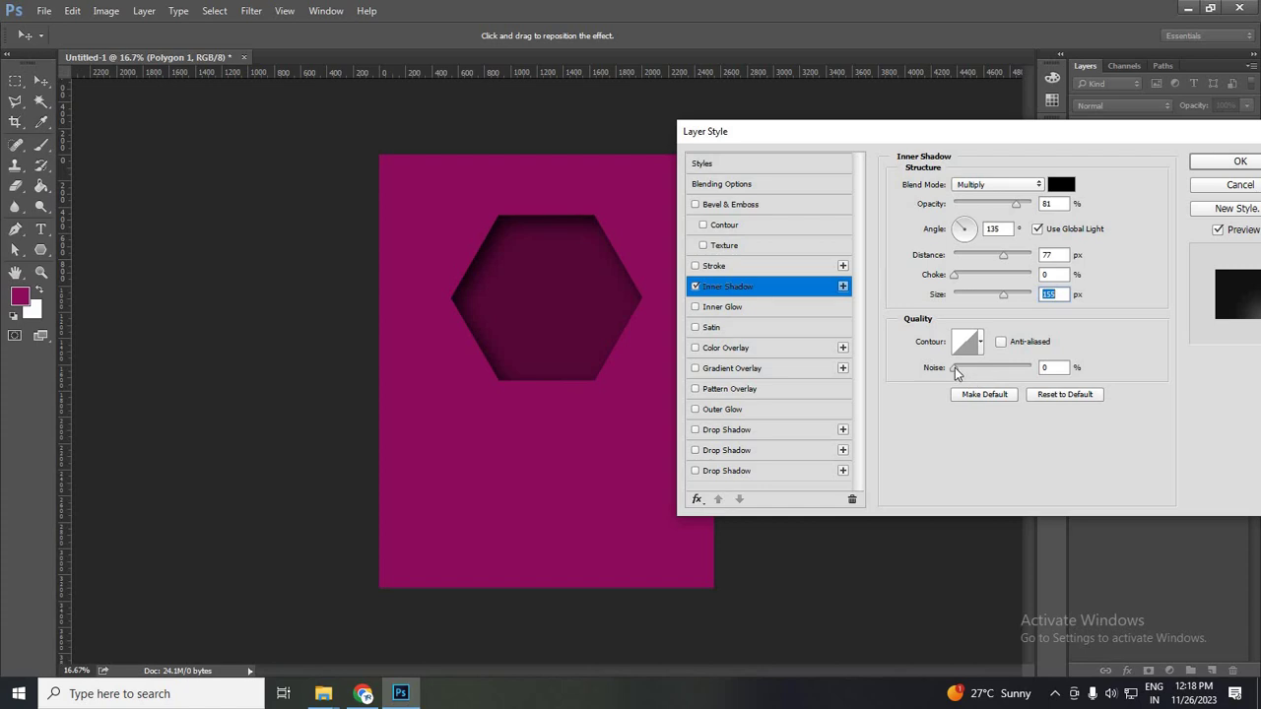
pyautogui.moveTo(955, 373); pyautogui.dragTo(1003, 372)
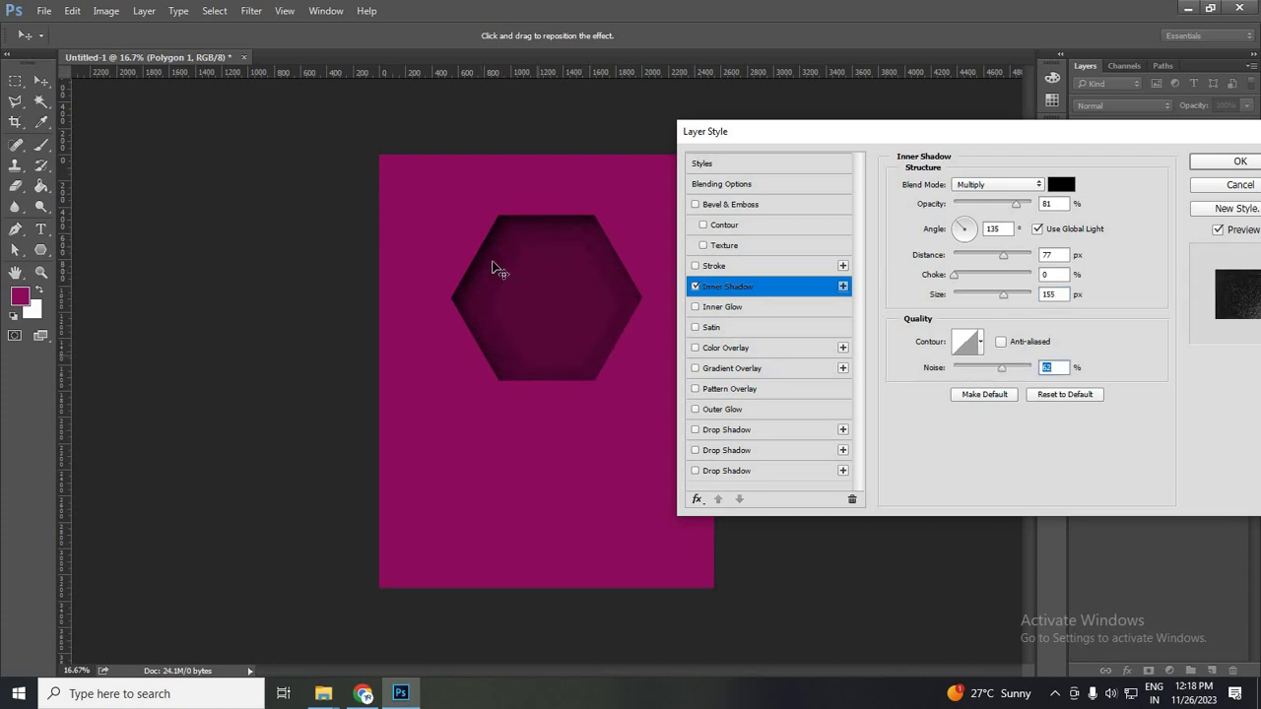
pyautogui.moveTo(1002, 370); pyautogui.dragTo(954, 371)
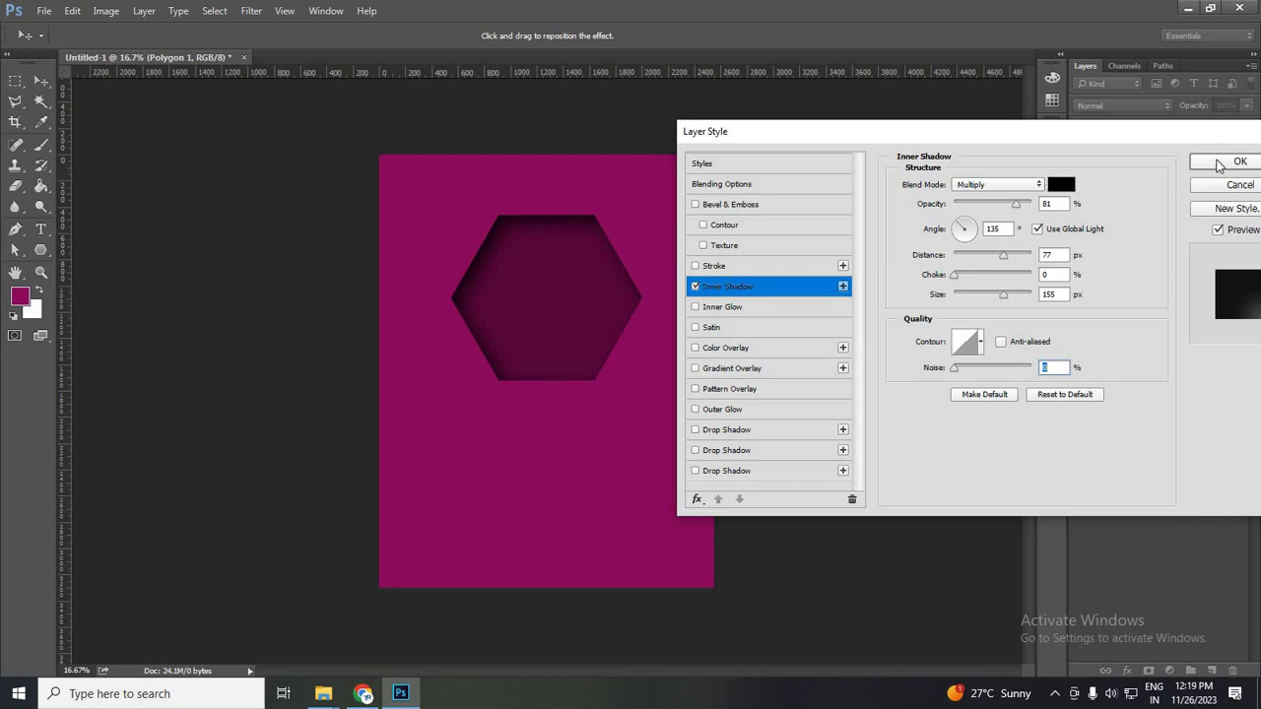
pyautogui.press('Return')
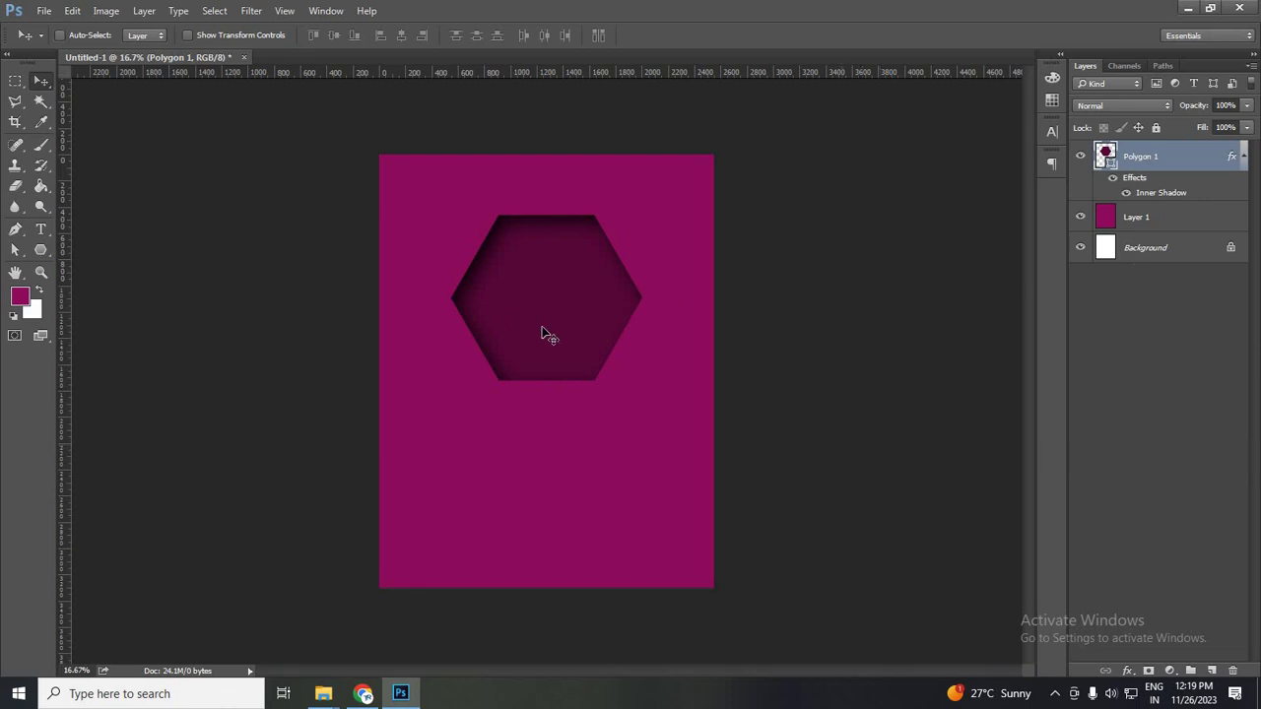
# Step: Start a text line below the hexagon on a new layer
pyautogui.click(1212, 670)
pyautogui.click(40, 230)
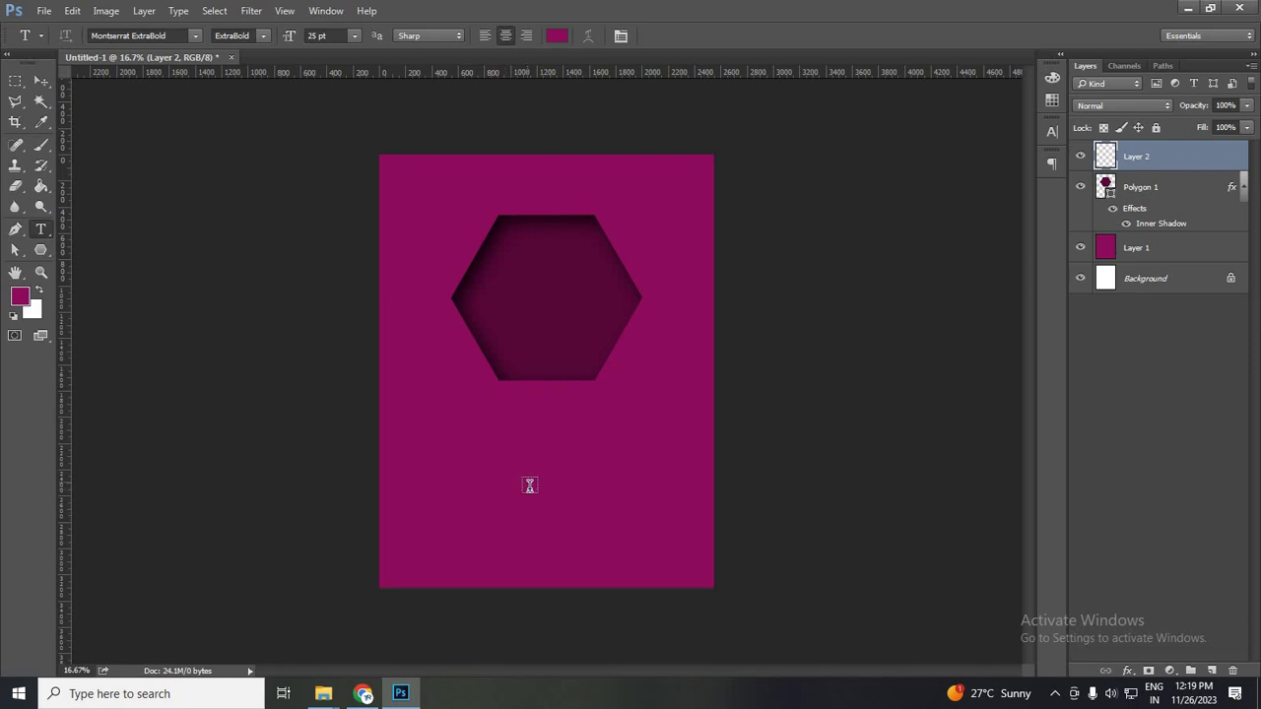
pyautogui.click(481, 472)
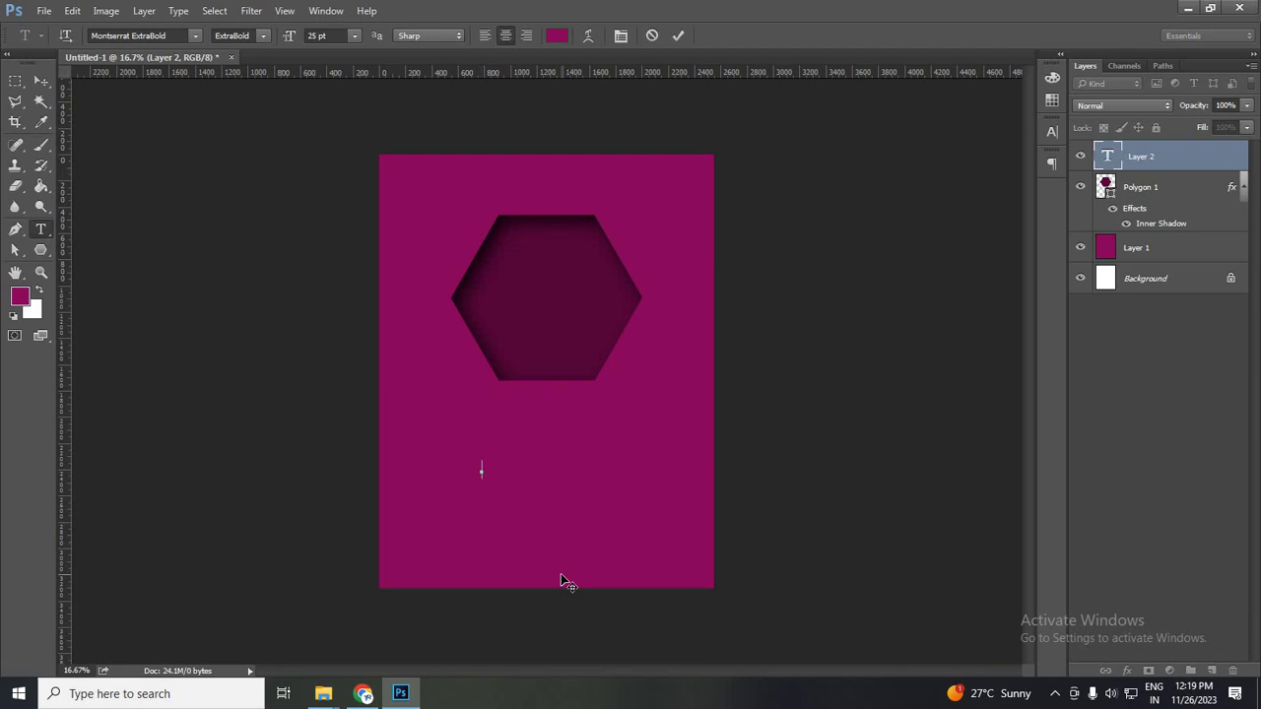
pyautogui.write('HEXA')
pyautogui.write('GON')
# Step: Make the SHADOW text white (ffffff) and commit it
pyautogui.hotkey('ctrl', 'a')
pyautogui.click(556, 36)
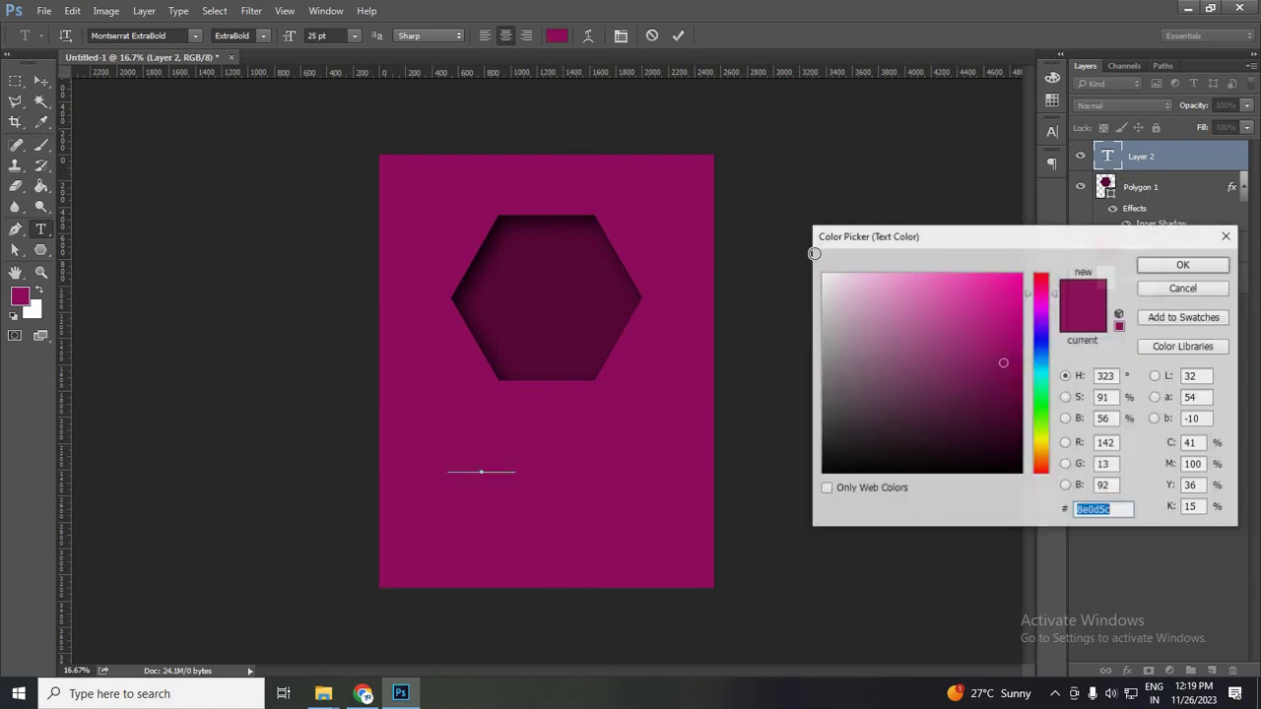
pyautogui.write('ffffff')
pyautogui.click(1184, 264)
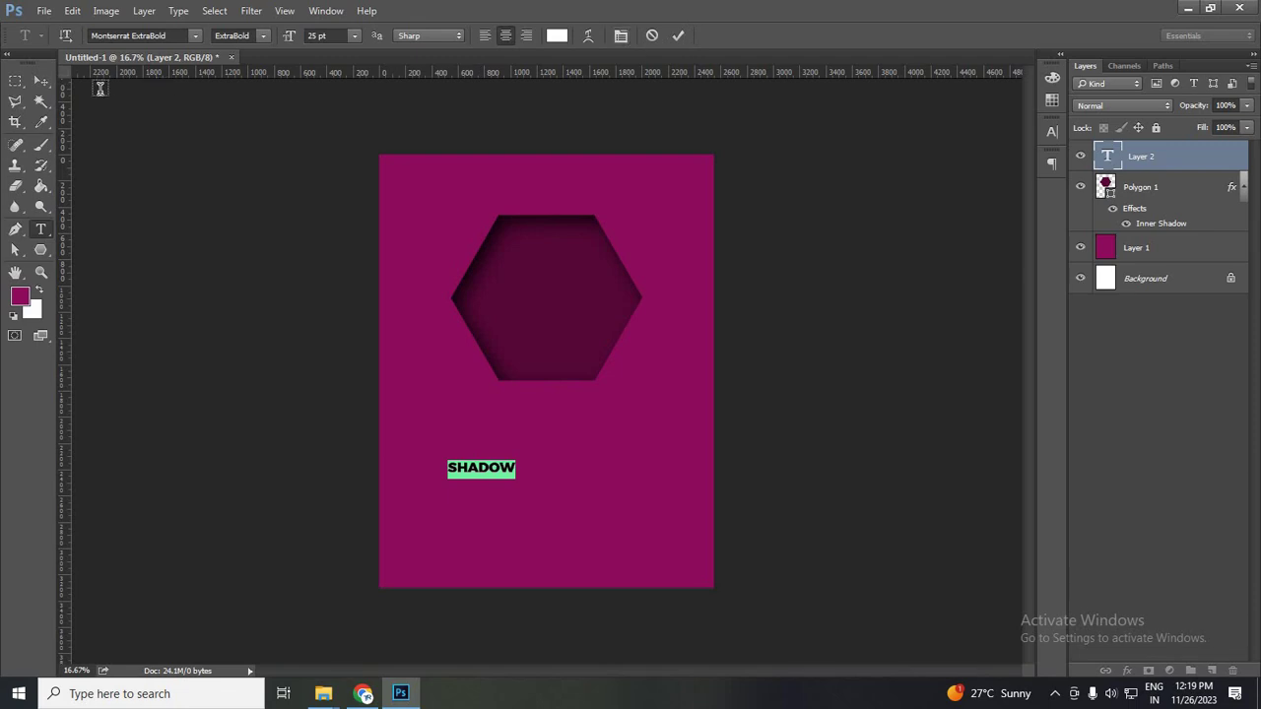
pyautogui.hotkey('ctrl', 'Return')
# Step: Scale the SHADOW text up to about 360% and centre it horizontally below the hexagon
pyautogui.press('v')
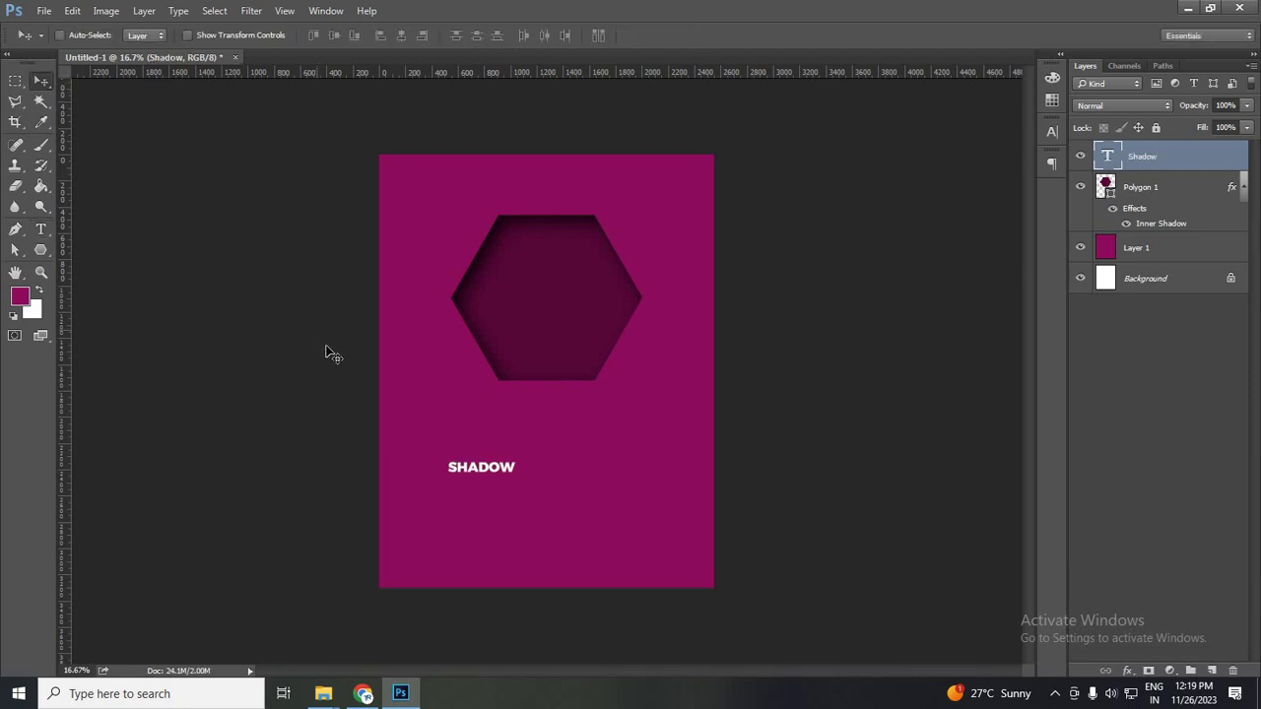
pyautogui.hotkey('ctrl', 't')
pyautogui.moveTo(516, 478); pyautogui.dragTo(683, 565)
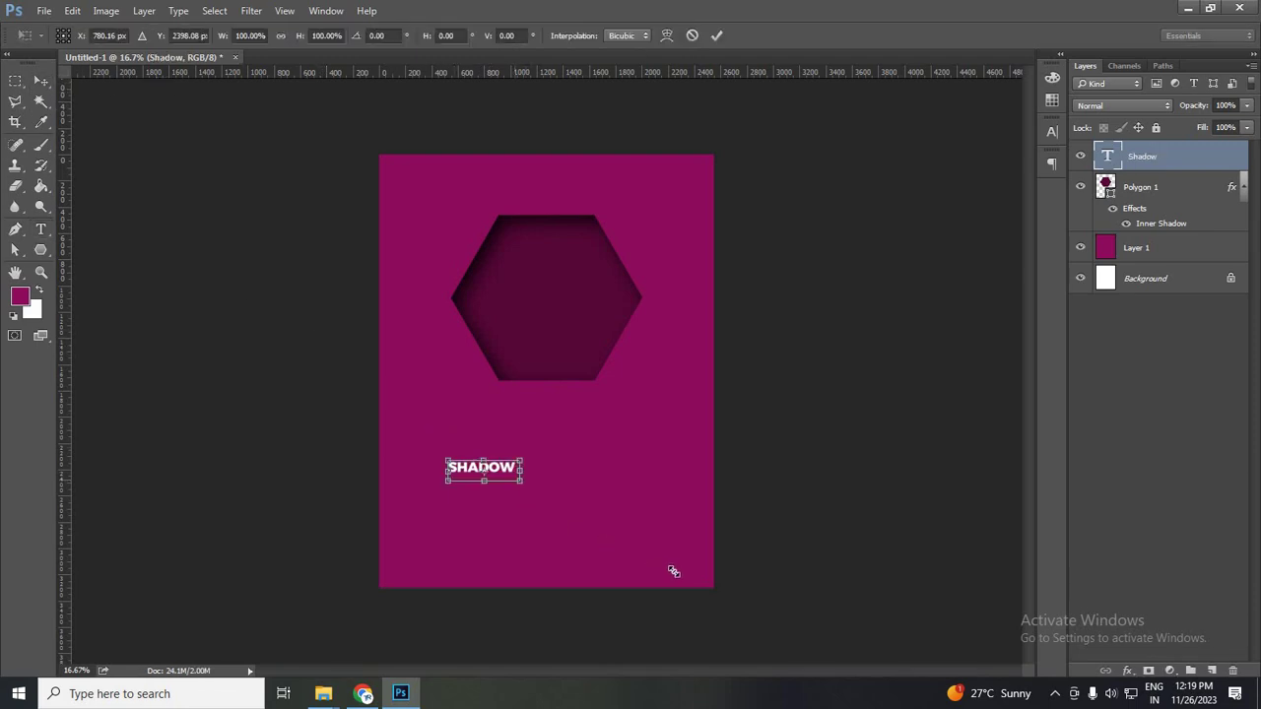
pyautogui.hotkey('ctrl', 'z')
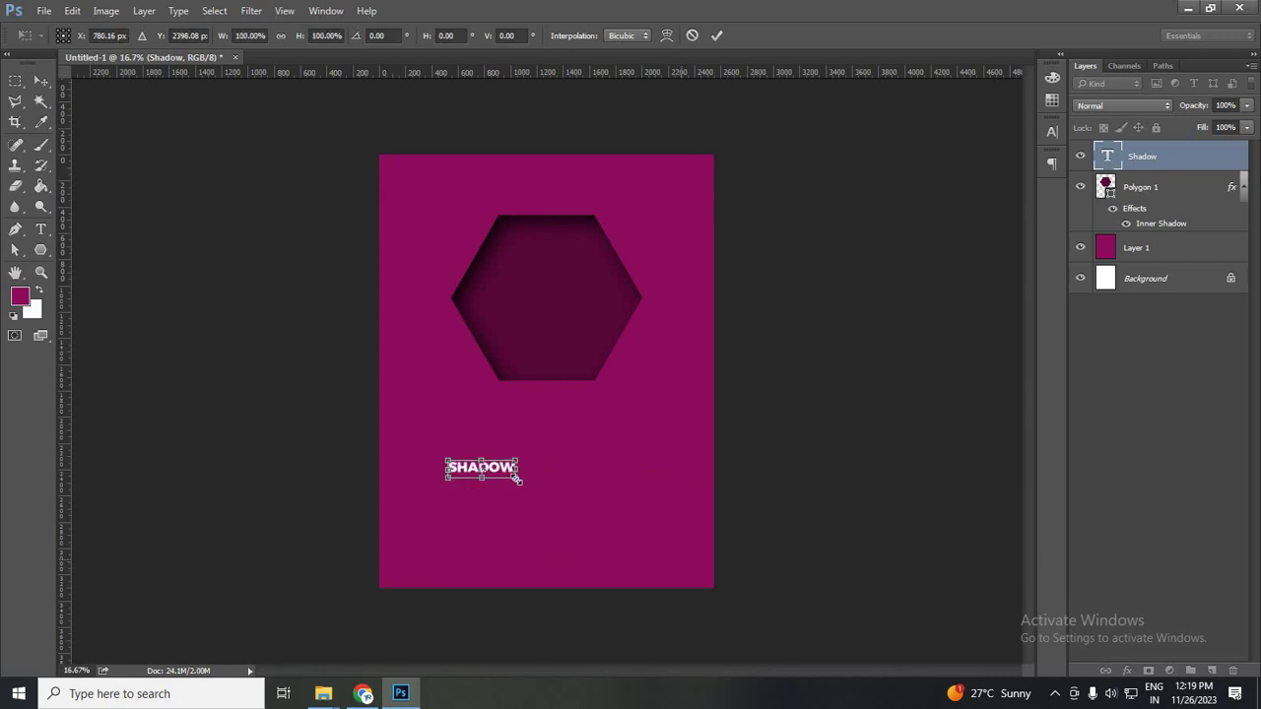
pyautogui.moveTo(678, 570); pyautogui.dragTo(691, 524)
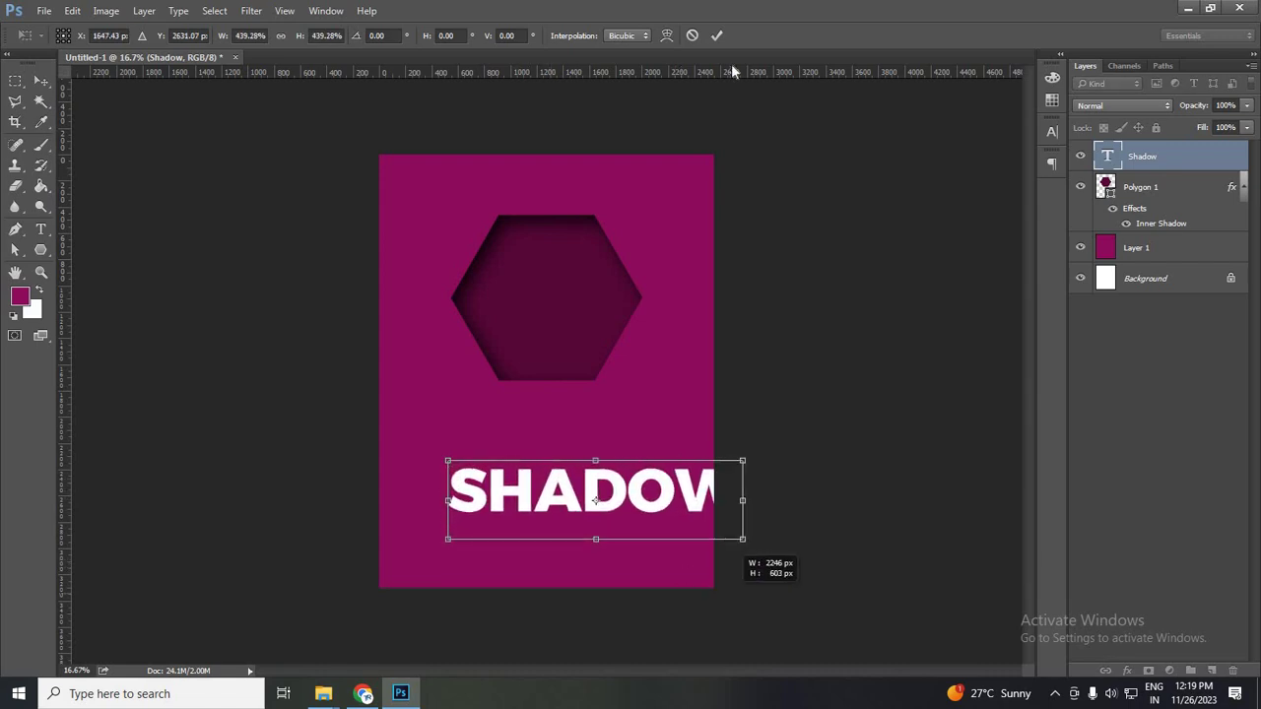
pyautogui.press('Return')
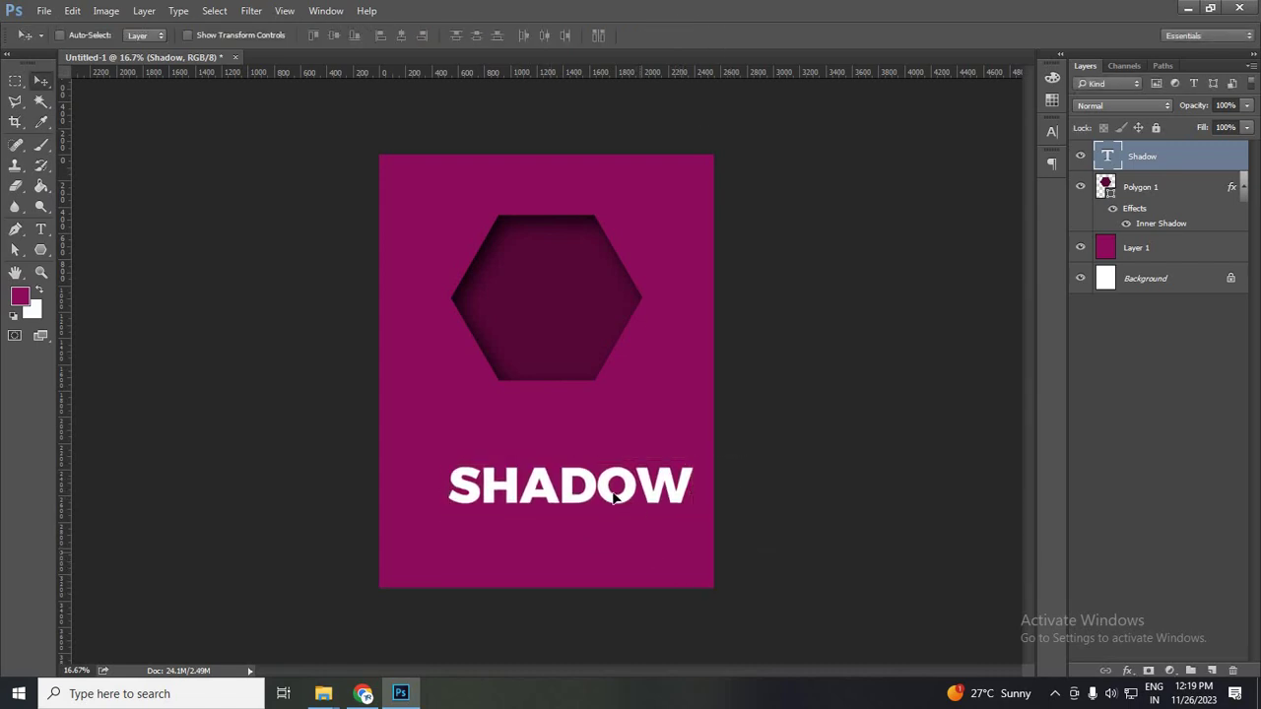
pyautogui.moveTo(611, 497); pyautogui.dragTo(689, 461)
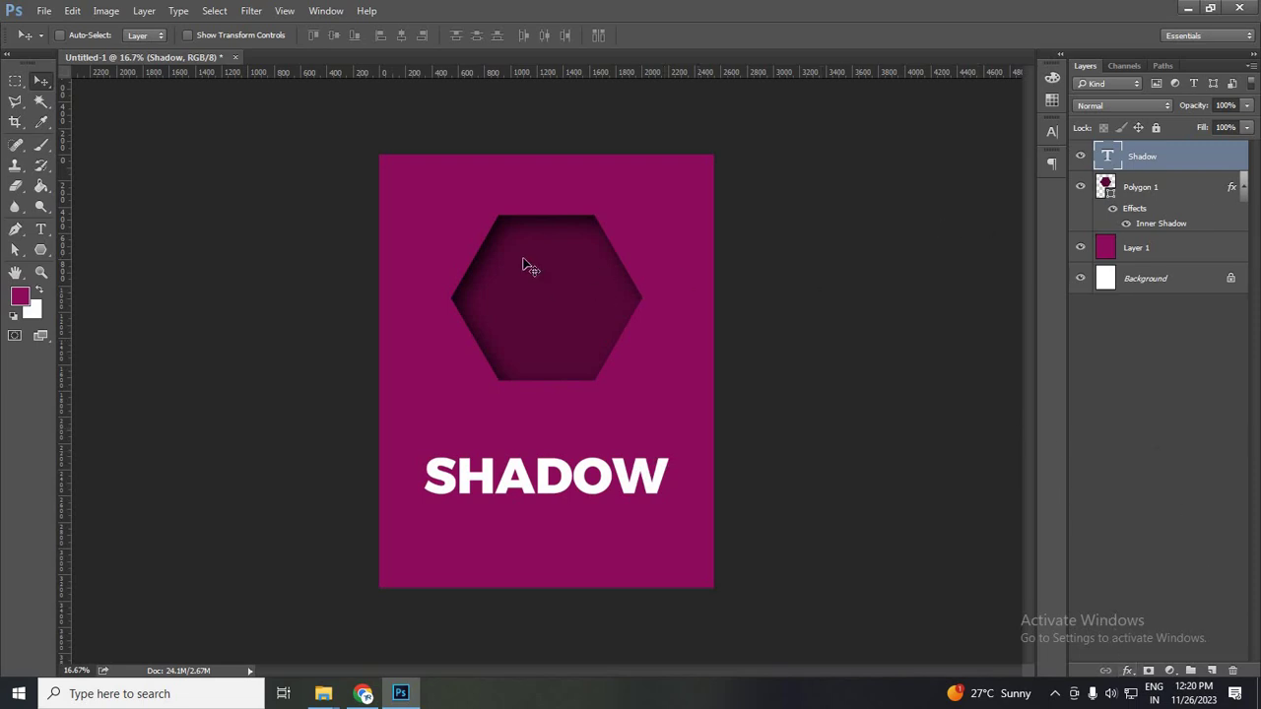
# Step: Add an Inner Shadow to SHADOW: 81% opacity, 124 px distance, 150 px size
pyautogui.click(1128, 671)
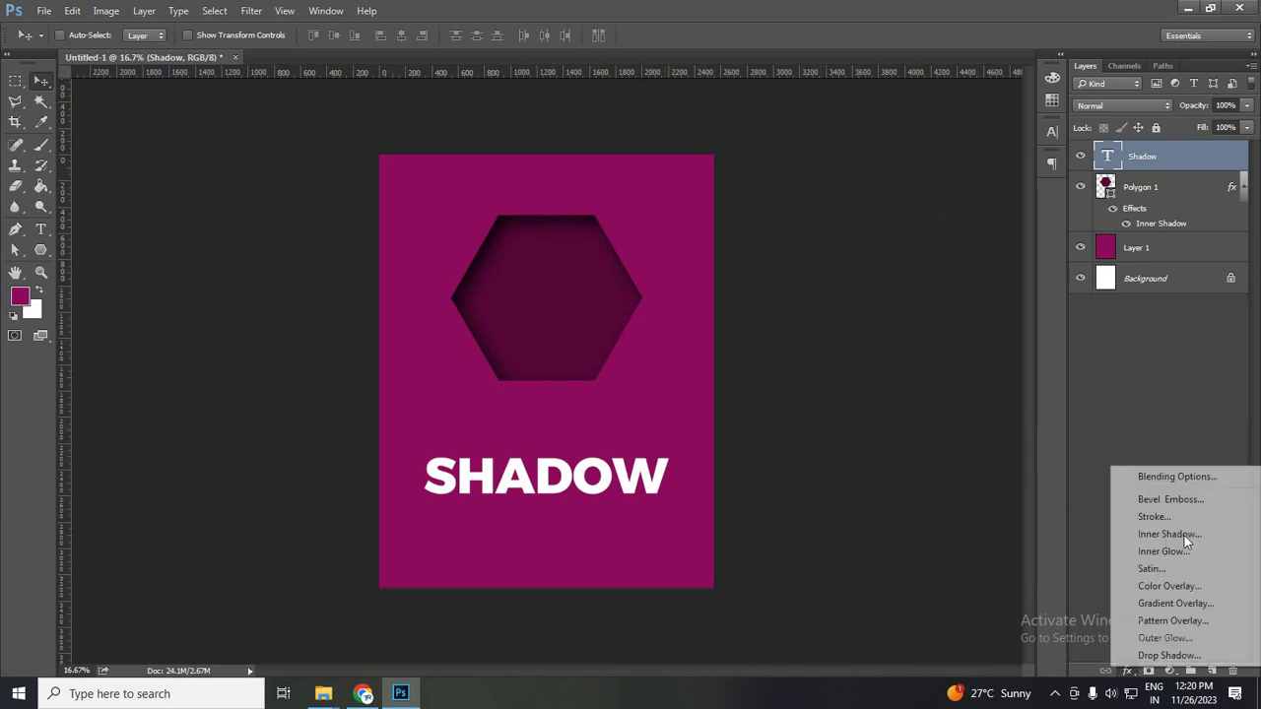
pyautogui.click(625, 149)
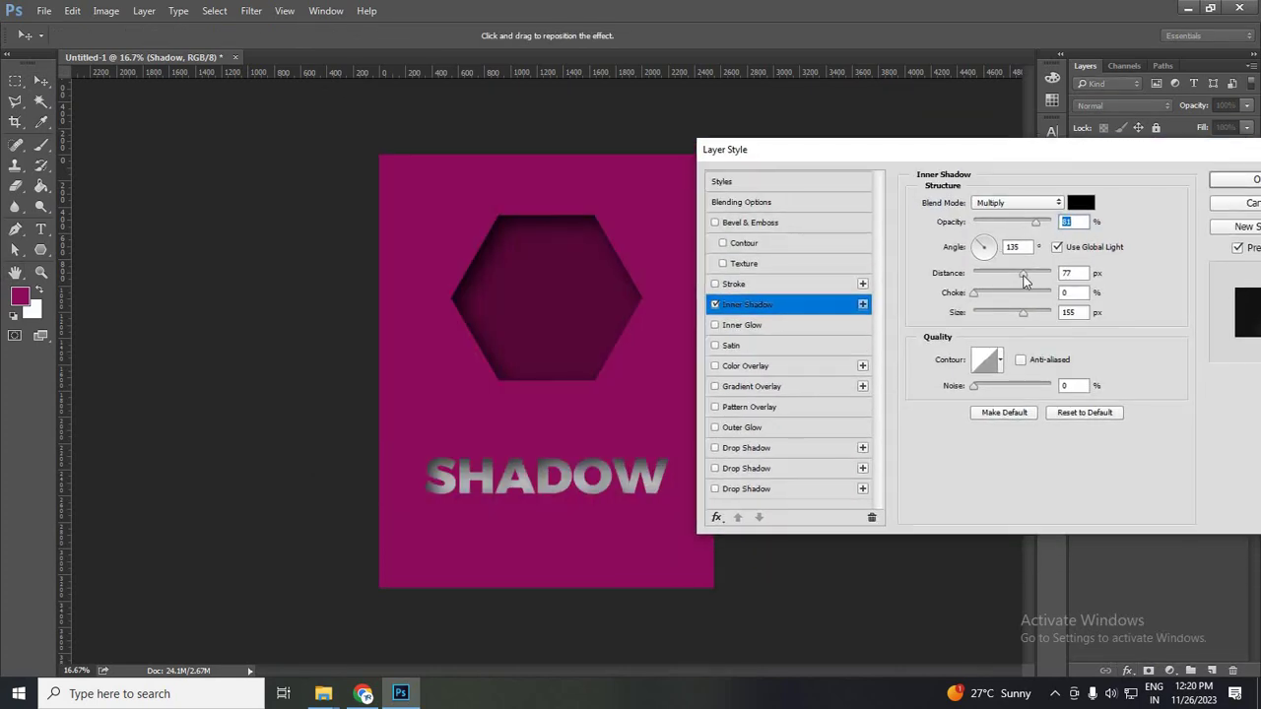
pyautogui.click(1025, 275)
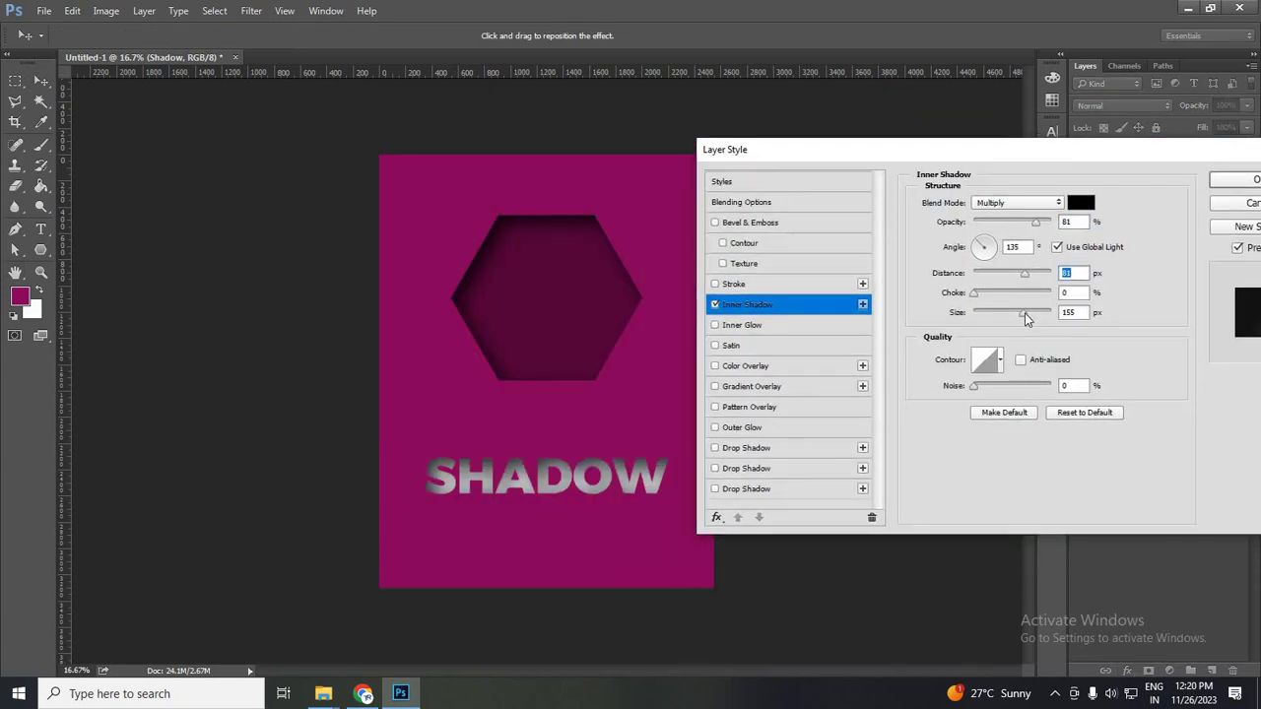
pyautogui.moveTo(1025, 313); pyautogui.dragTo(1011, 315)
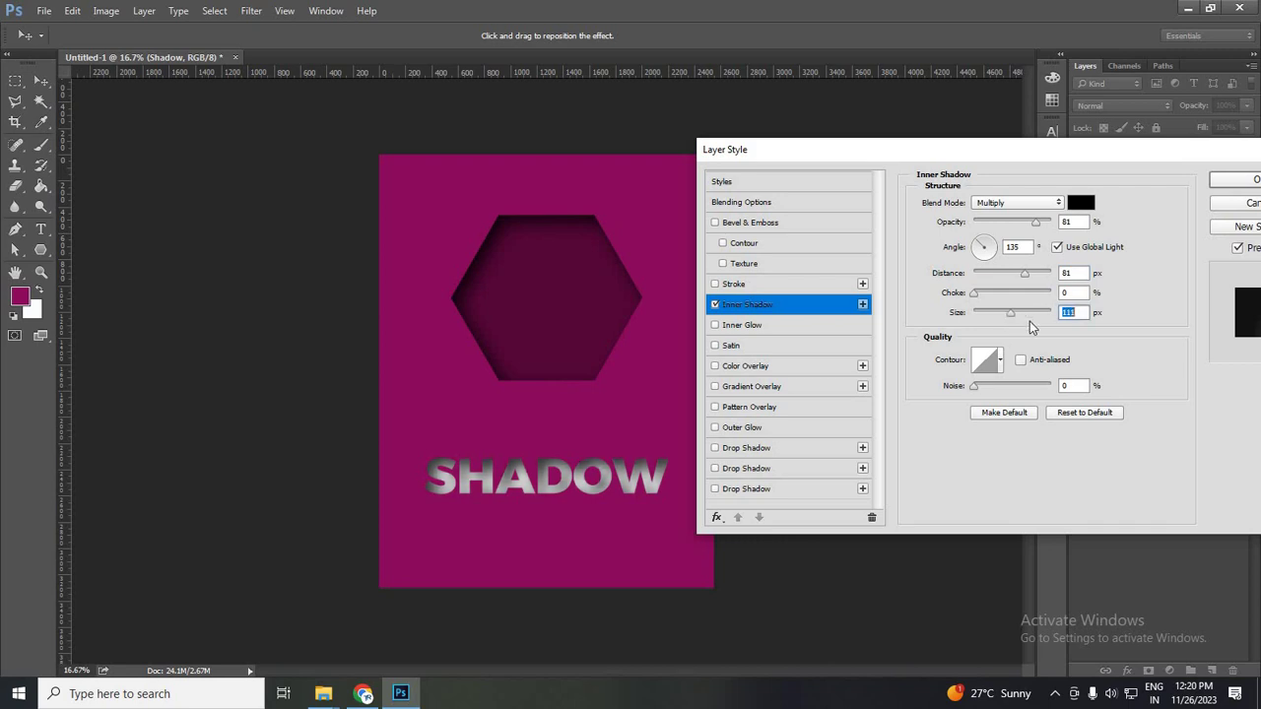
pyautogui.click(1021, 313)
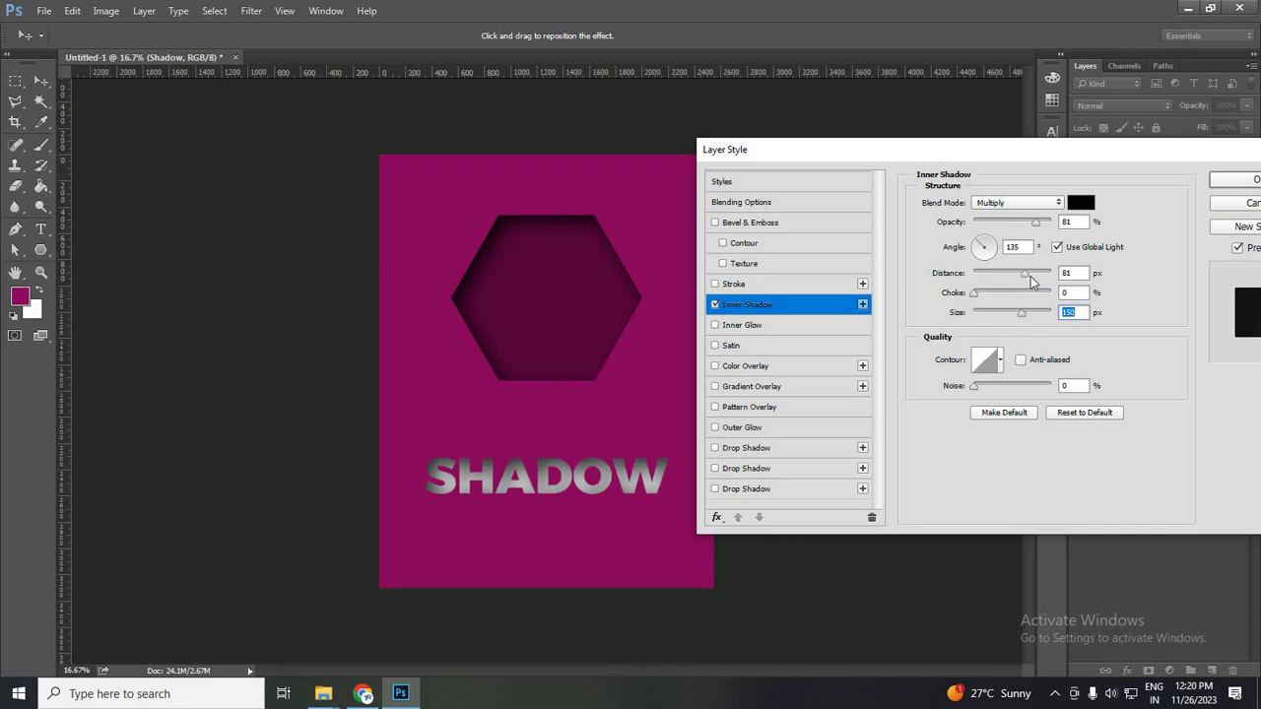
pyautogui.moveTo(1030, 279); pyautogui.dragTo(1040, 279)
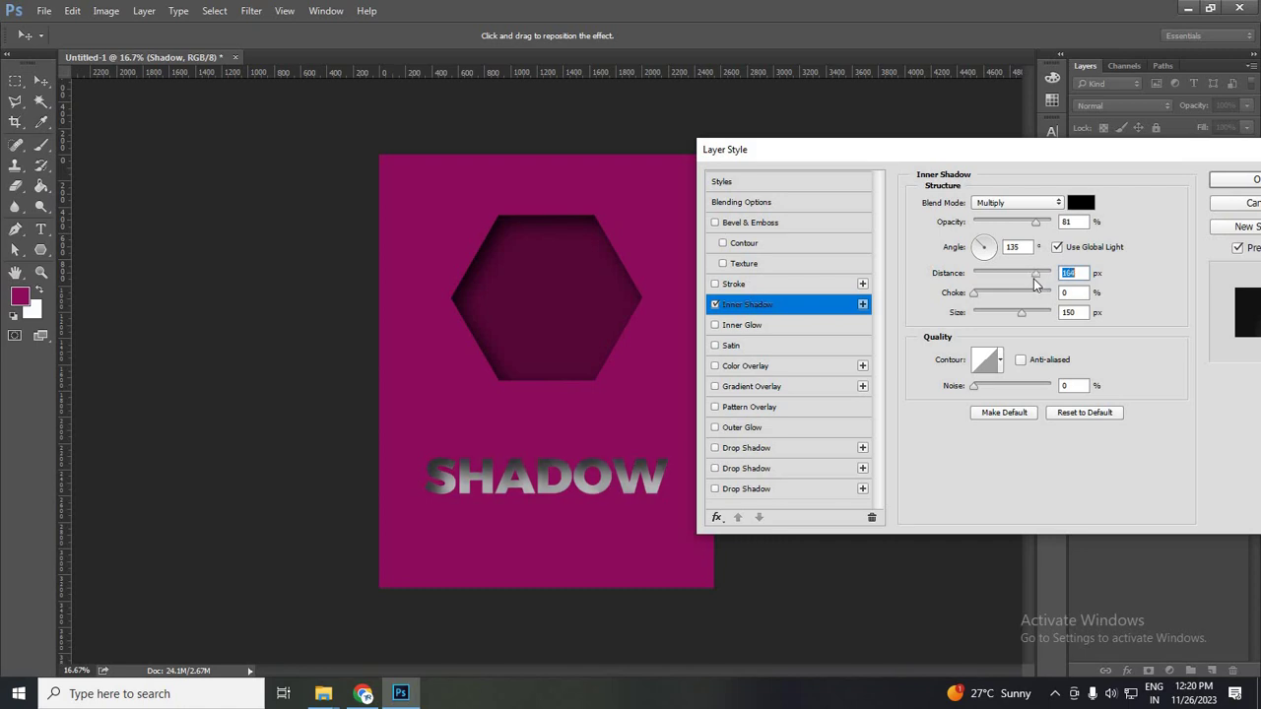
pyautogui.click(1232, 179)
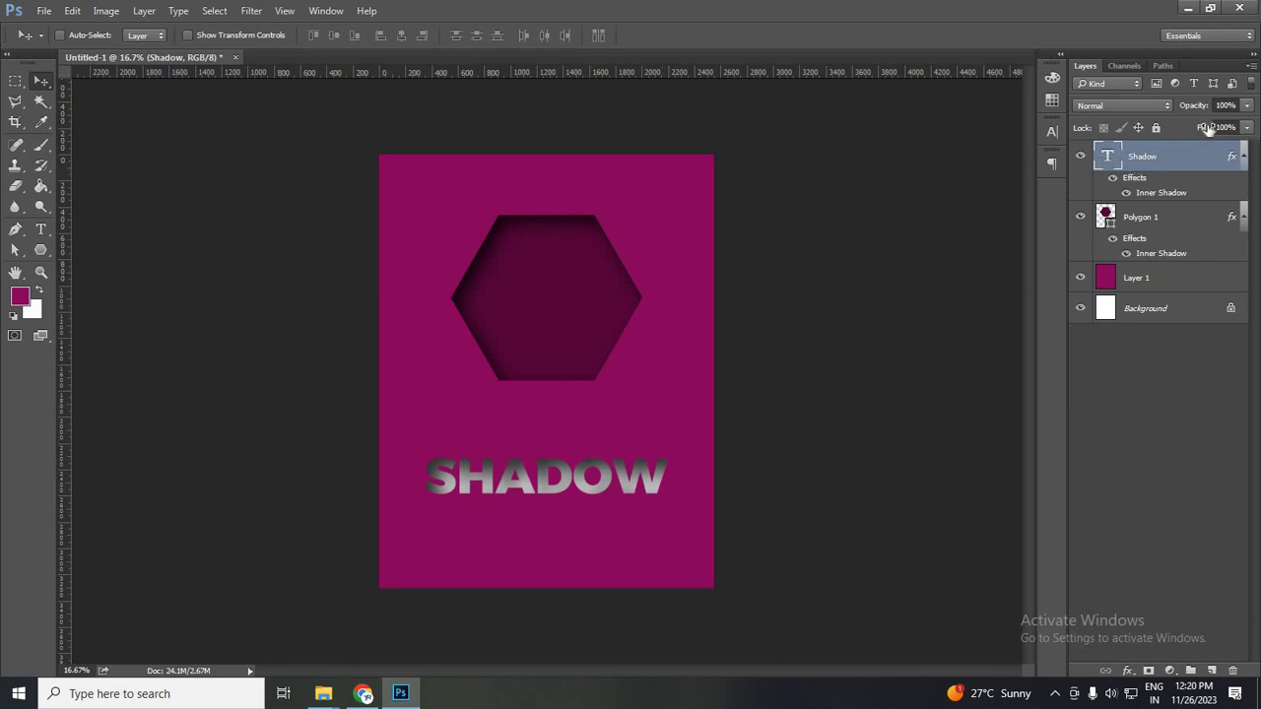
# Step: Set the SHADOW layer's Fill to 0% so only its inner shadow remains visible
pyautogui.click(1080, 158)
pyautogui.moveTo(1209, 131); pyautogui.dragTo(991, 132)
pyautogui.press('Return')
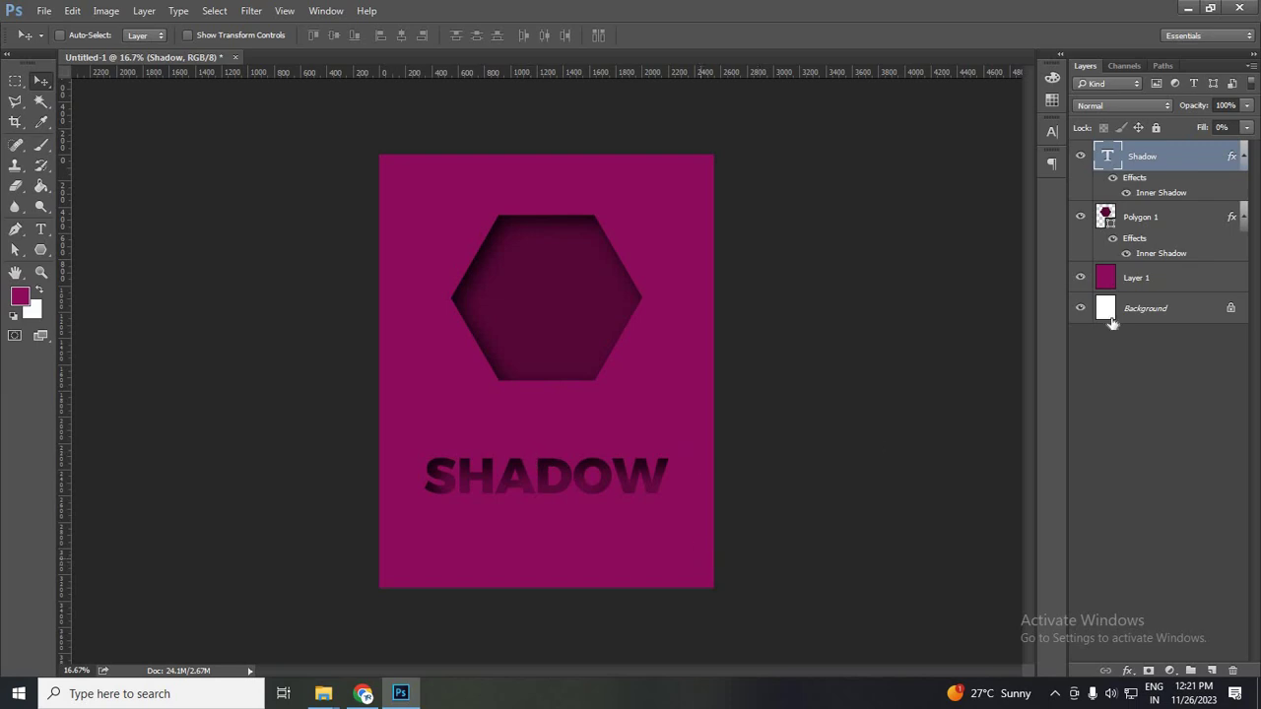
# Step: Tone down the SHADOW Inner Shadow by lowering distance and adjusting its size and opacity
pyautogui.doubleClick(1179, 193)
pyautogui.moveTo(592, 100); pyautogui.dragTo(1051, 161)
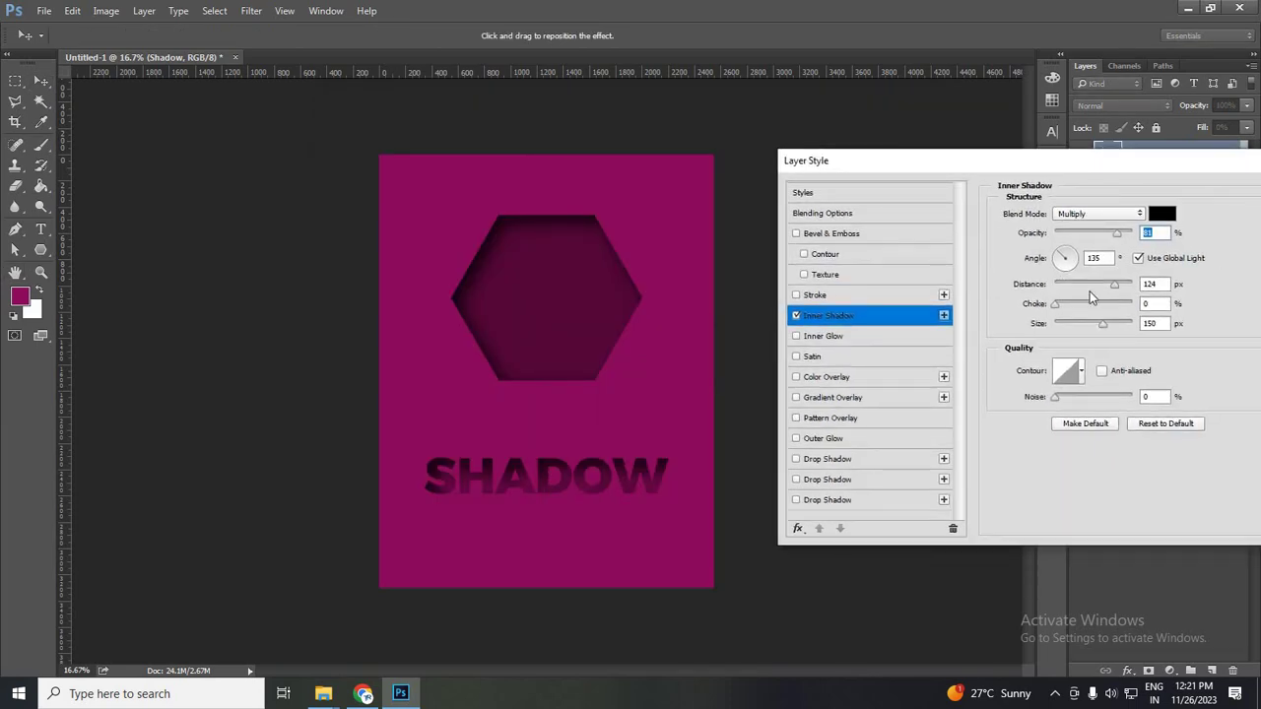
pyautogui.moveTo(1105, 292)
pyautogui.mouseDown()
pyautogui.moveTo(1108, 339)
pyautogui.moveTo(1088, 345)
pyautogui.mouseUp()
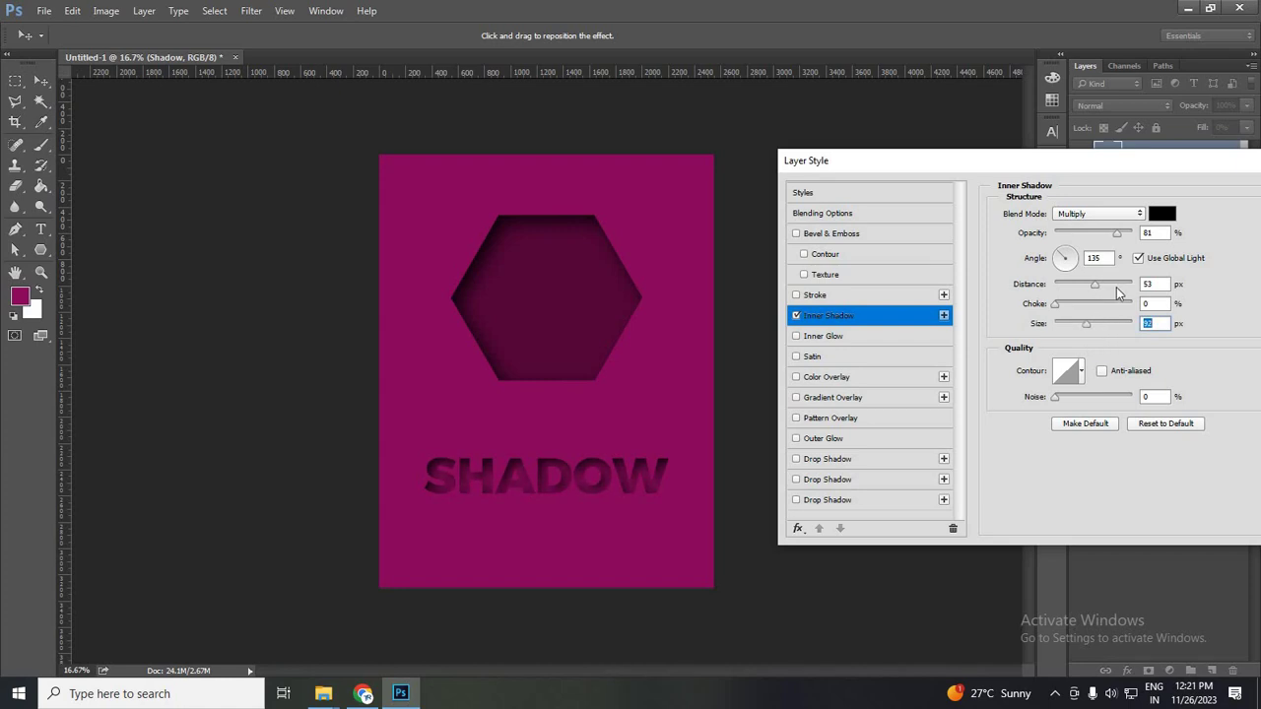
pyautogui.moveTo(1104, 290); pyautogui.dragTo(1117, 287)
pyautogui.click(1103, 330)
pyautogui.click(1100, 238)
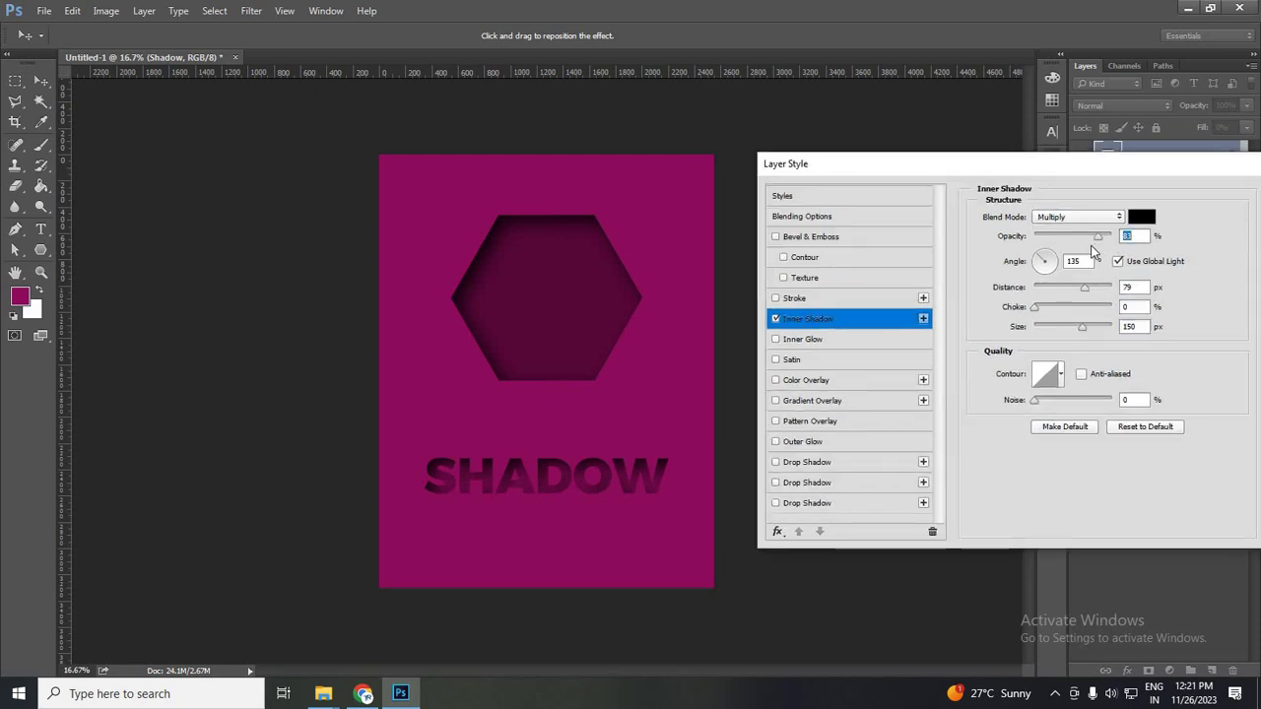
pyautogui.press('Up')
pyautogui.press('Up')
pyautogui.press('Up')
pyautogui.click(1210, 197)
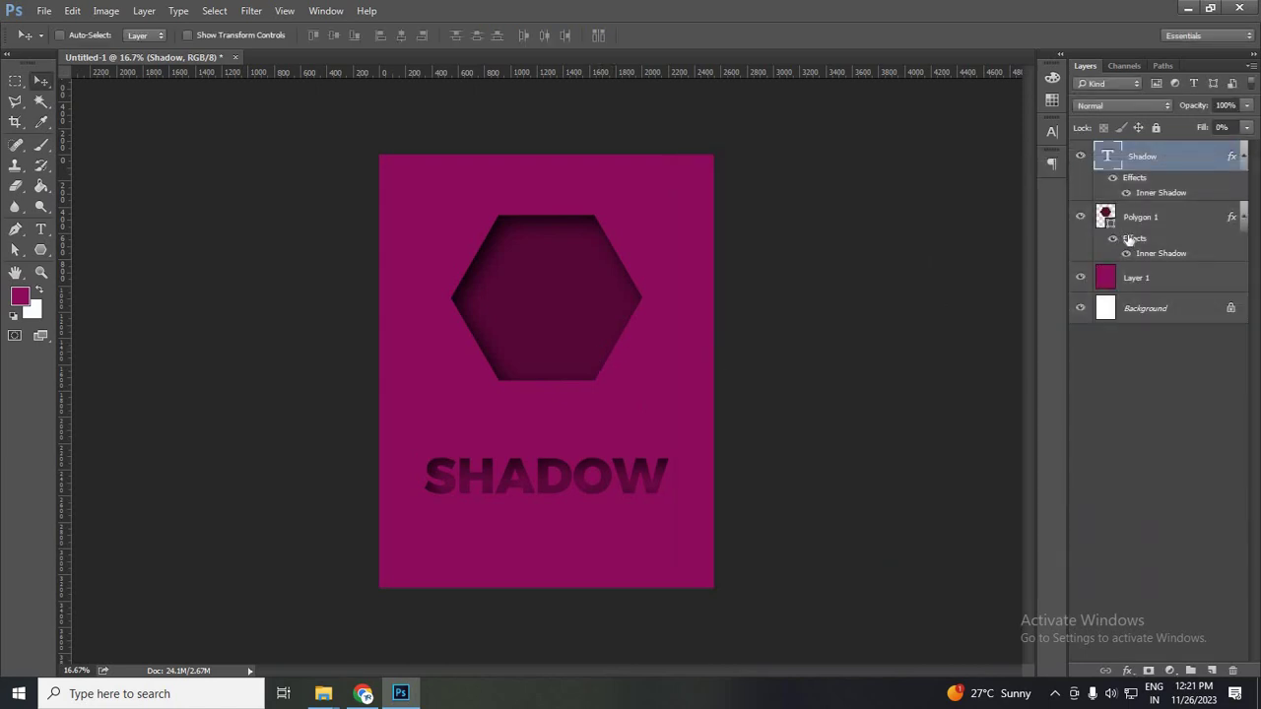
# Step: Hide SHADOW and the hexagon, add an empty layer, and copy the aloe photo from Pexels
pyautogui.click(1080, 156)
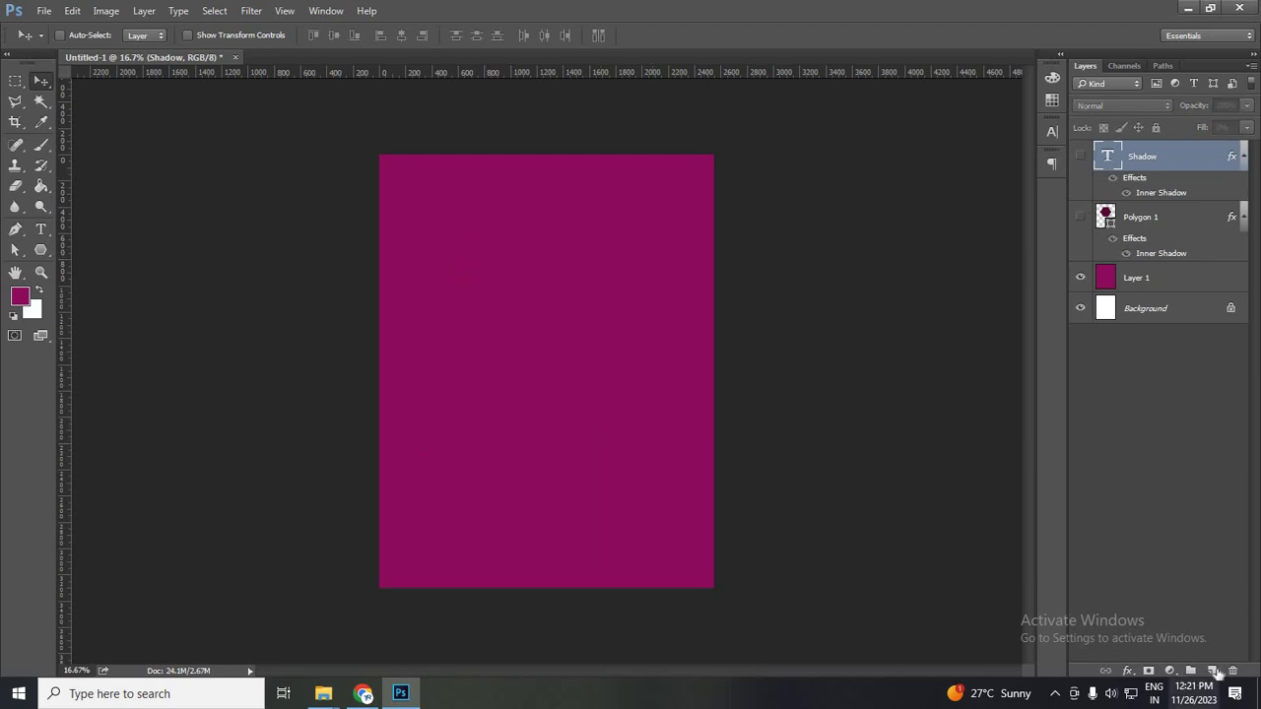
pyautogui.click(1212, 670)
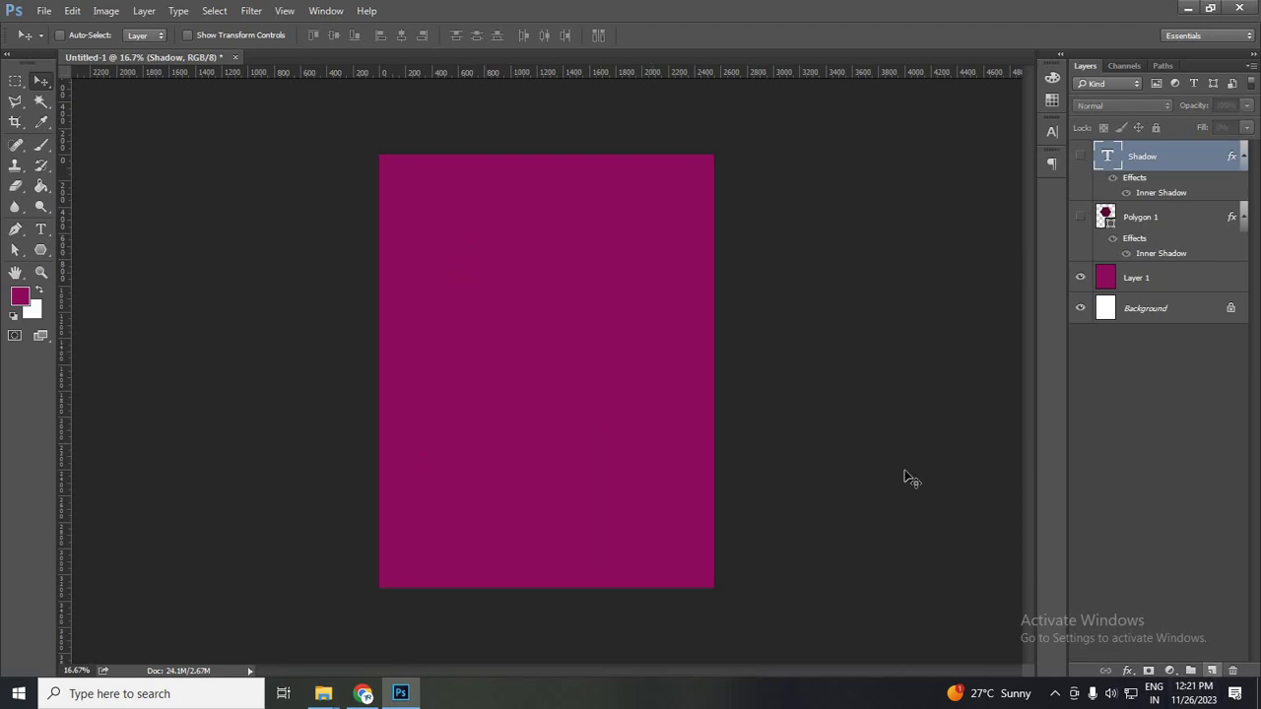
pyautogui.click(364, 694)
pyautogui.click(271, 262)
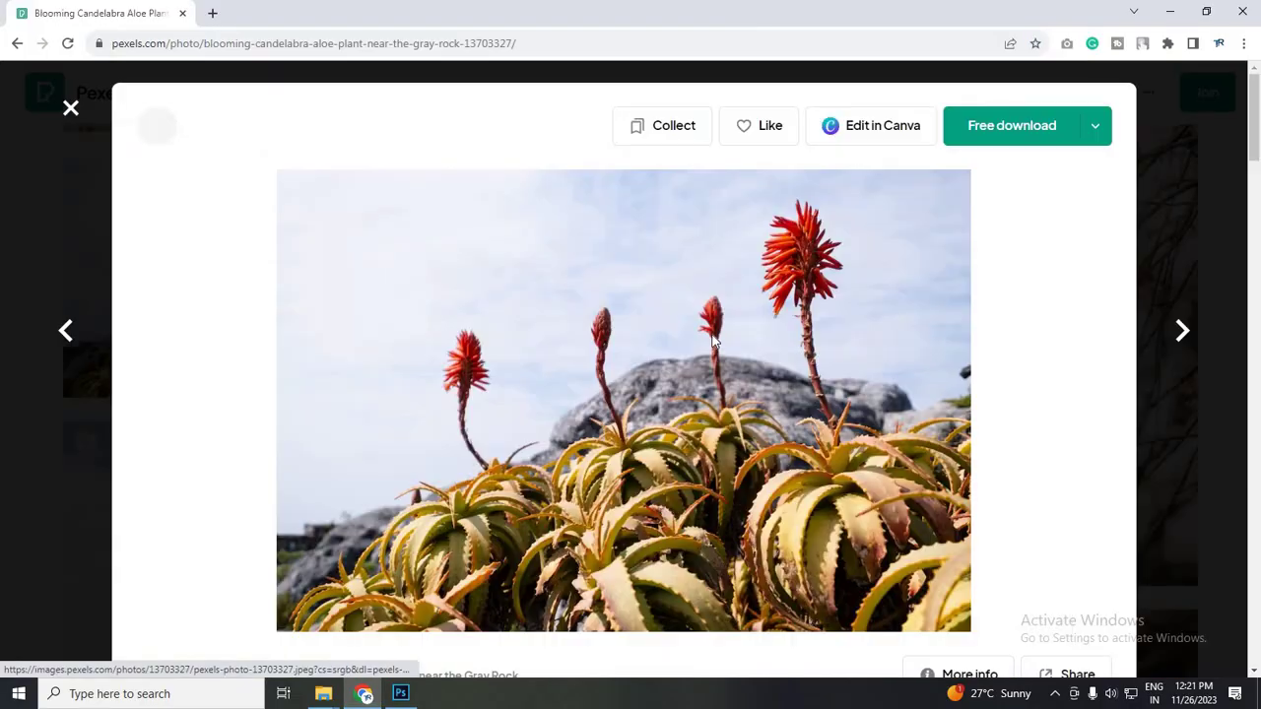
pyautogui.rightClick(611, 292)
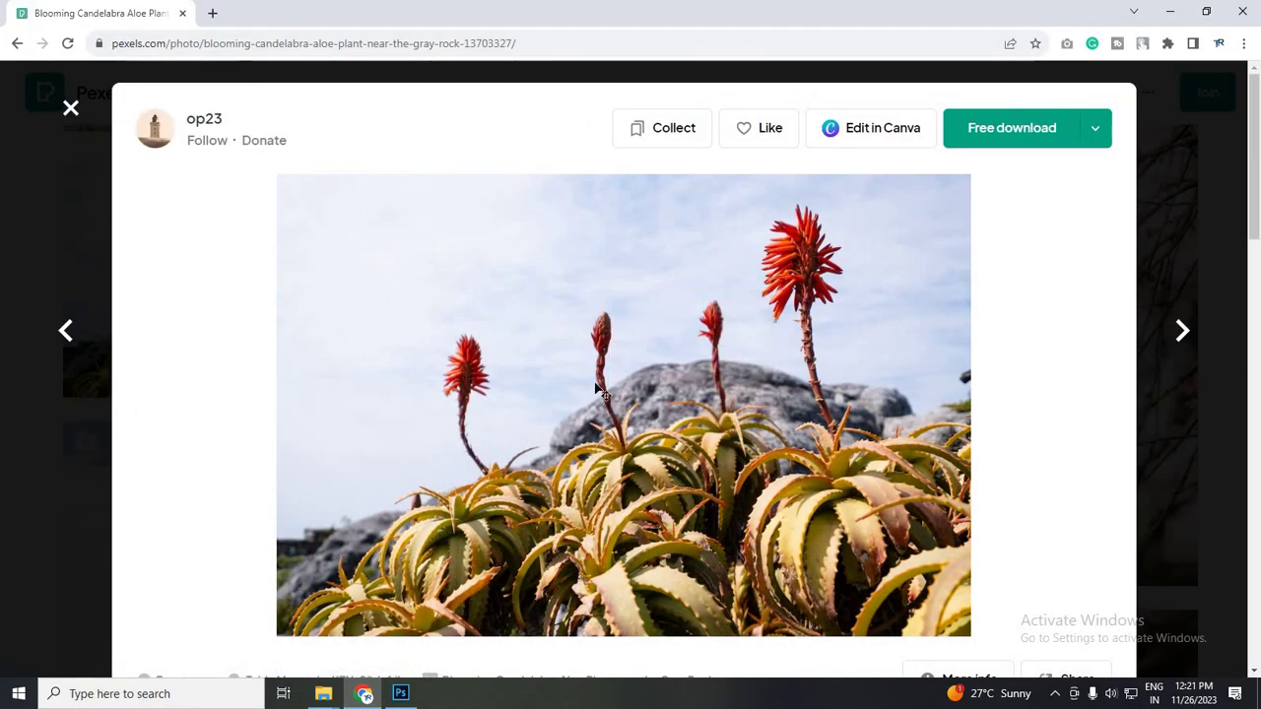
pyautogui.click(400, 694)
# Step: Paste the Pexels aloe photo and scale it to 180% from its centre
pyautogui.hotkey('ctrl', 'v')
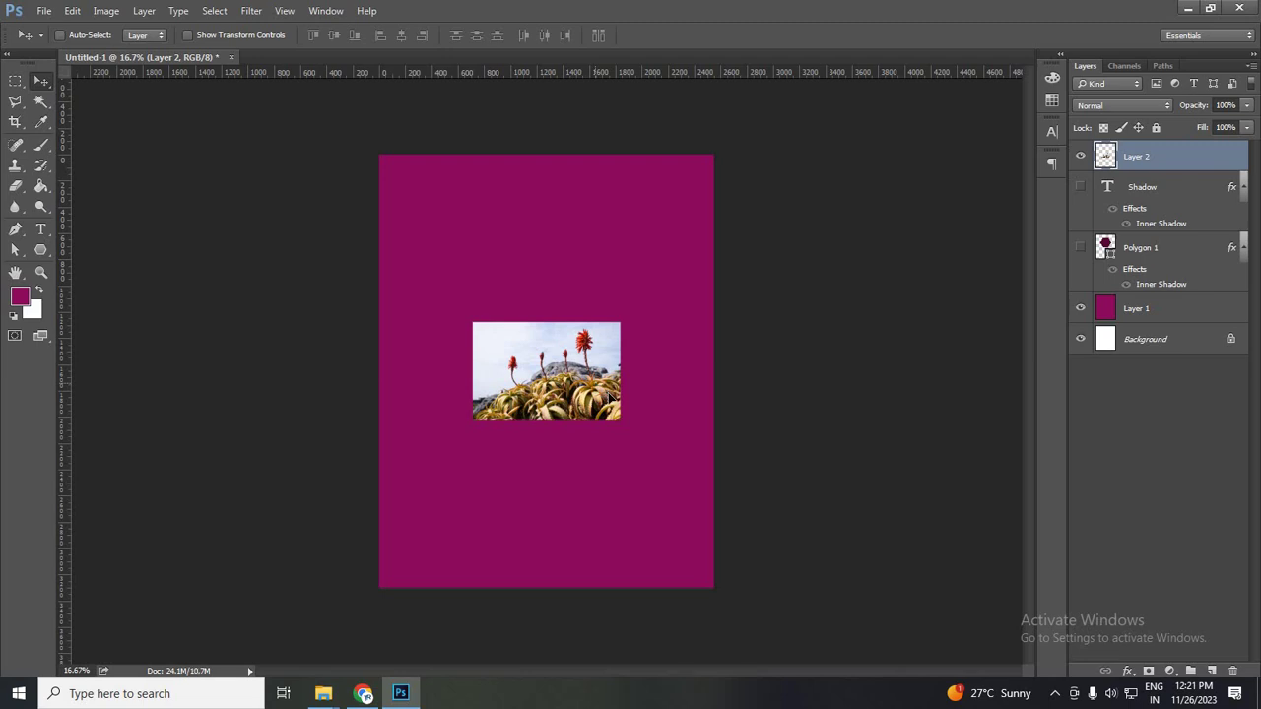
pyautogui.hotkey('ctrl', 't')
pyautogui.moveTo(664, 464); pyautogui.dragTo(698, 475)
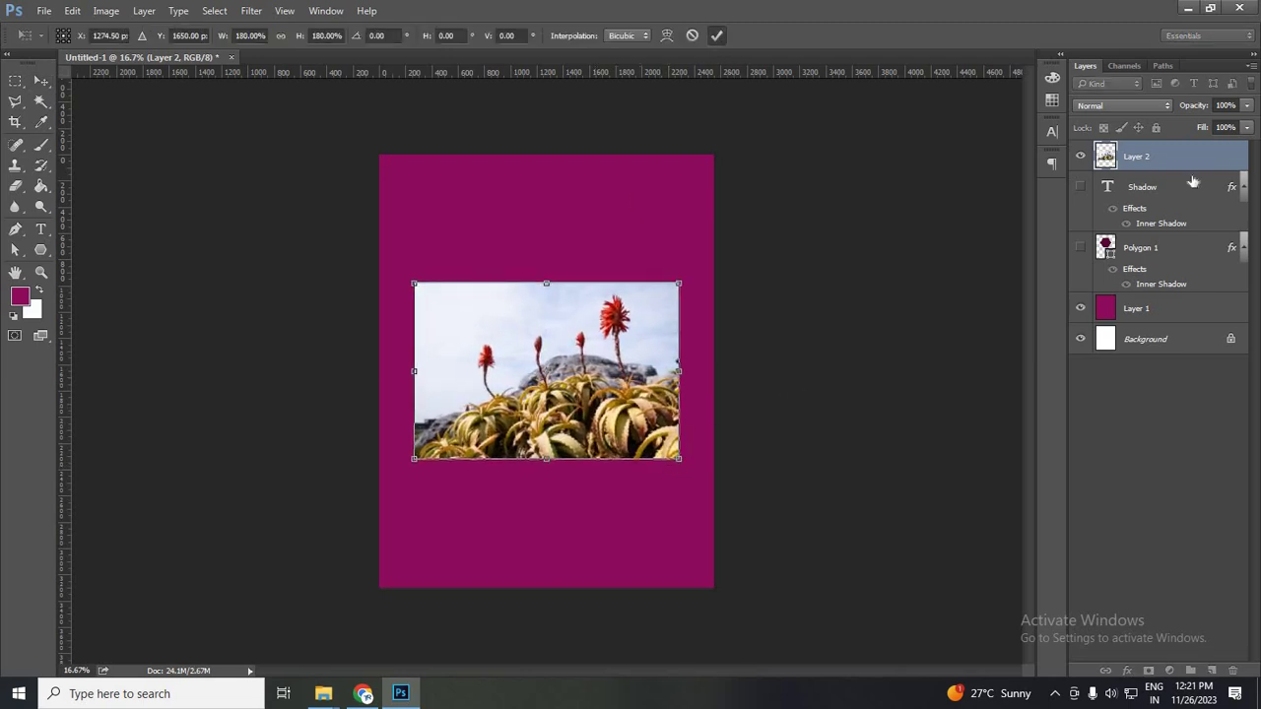
pyautogui.click(717, 35)
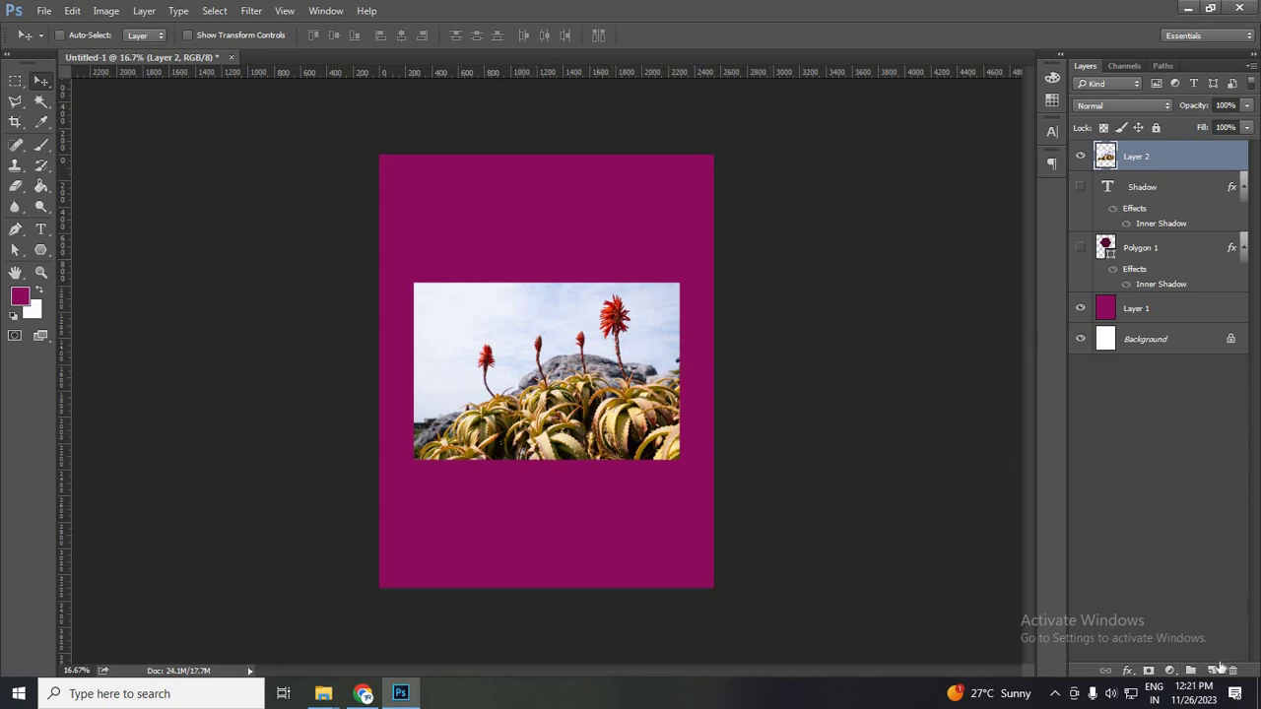
# Step: Draw a rectangle with no fill and an orange outline about 10.18 pt thick
pyautogui.click(1213, 671)
pyautogui.click(41, 249)
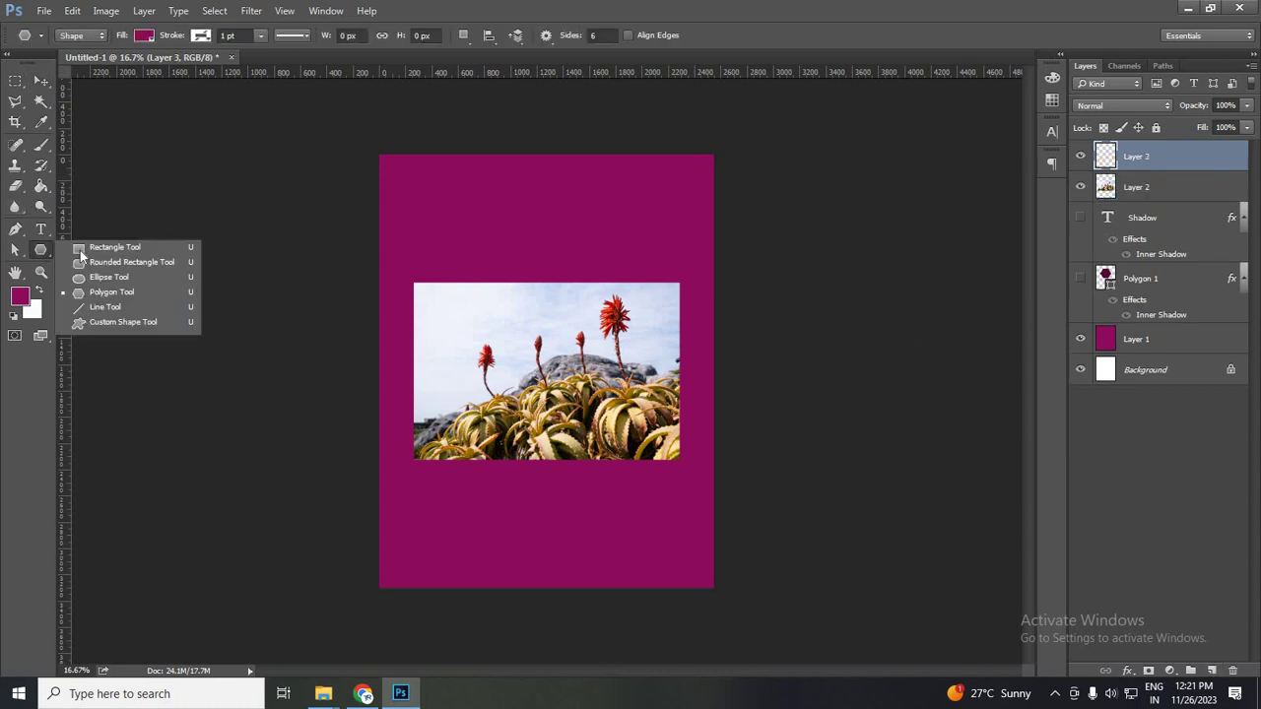
pyautogui.click(99, 250)
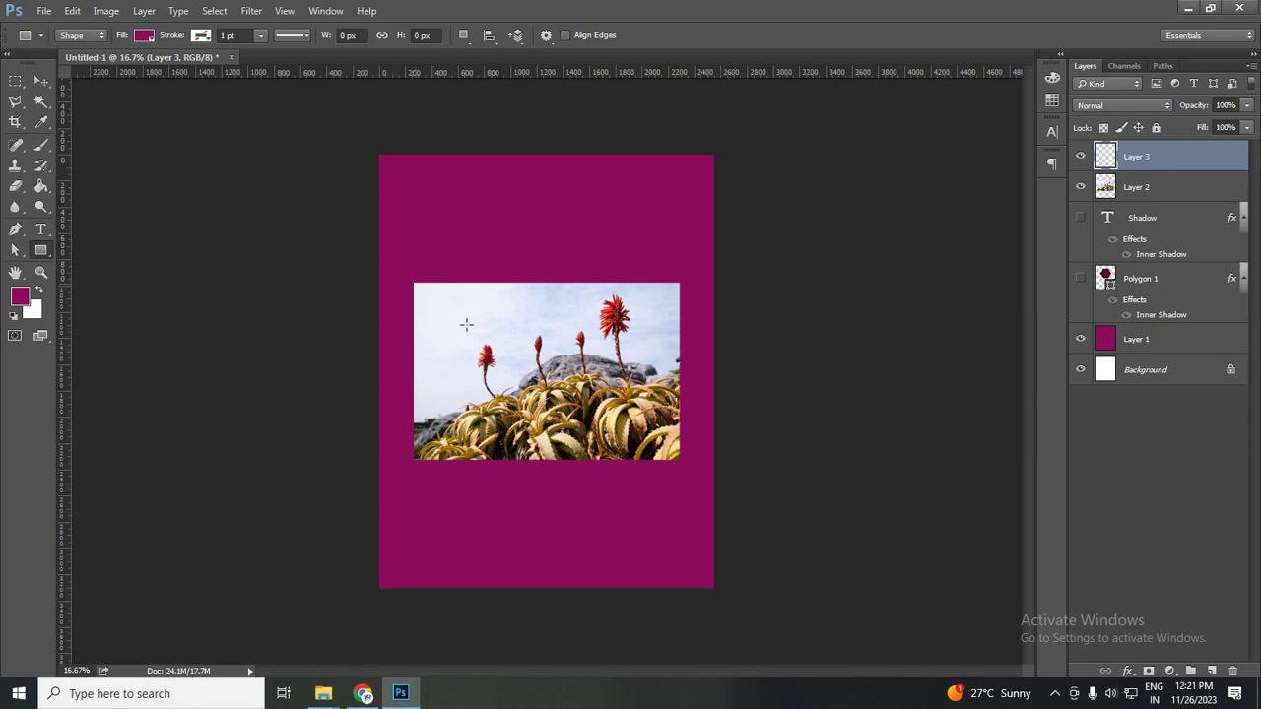
pyautogui.moveTo(540, 370); pyautogui.dragTo(558, 377)
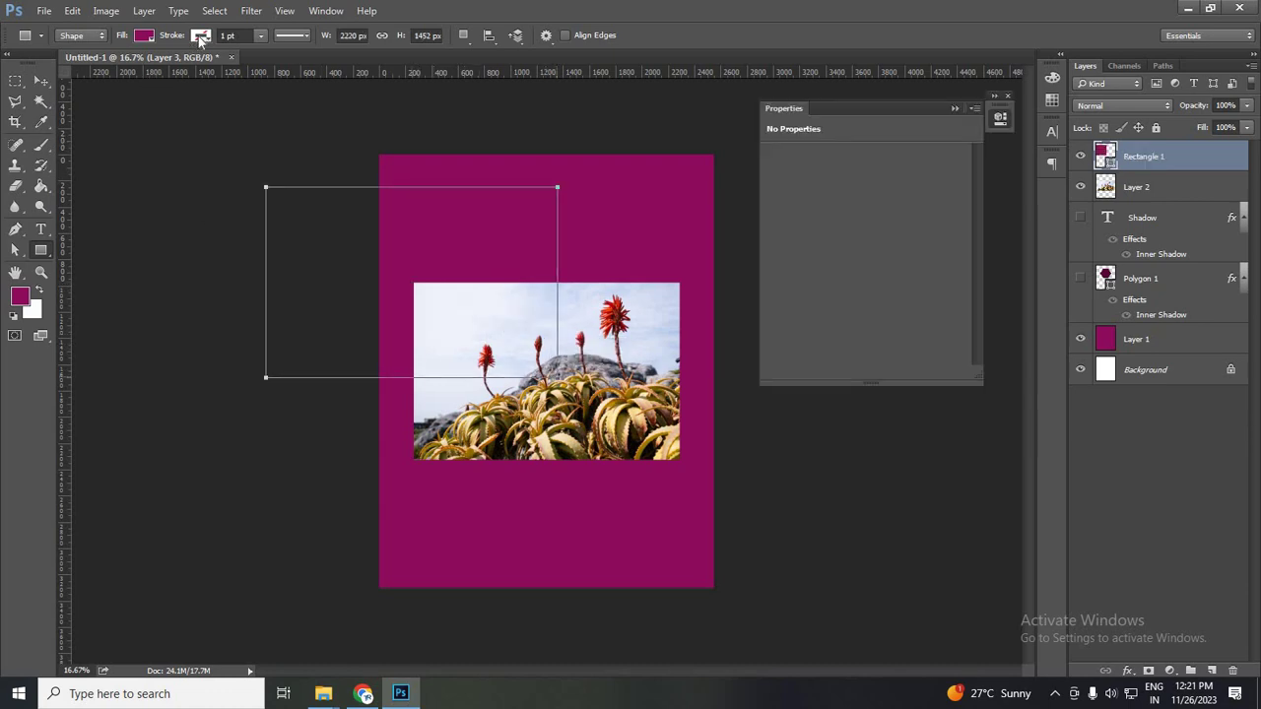
pyautogui.click(144, 36)
pyautogui.click(78, 66)
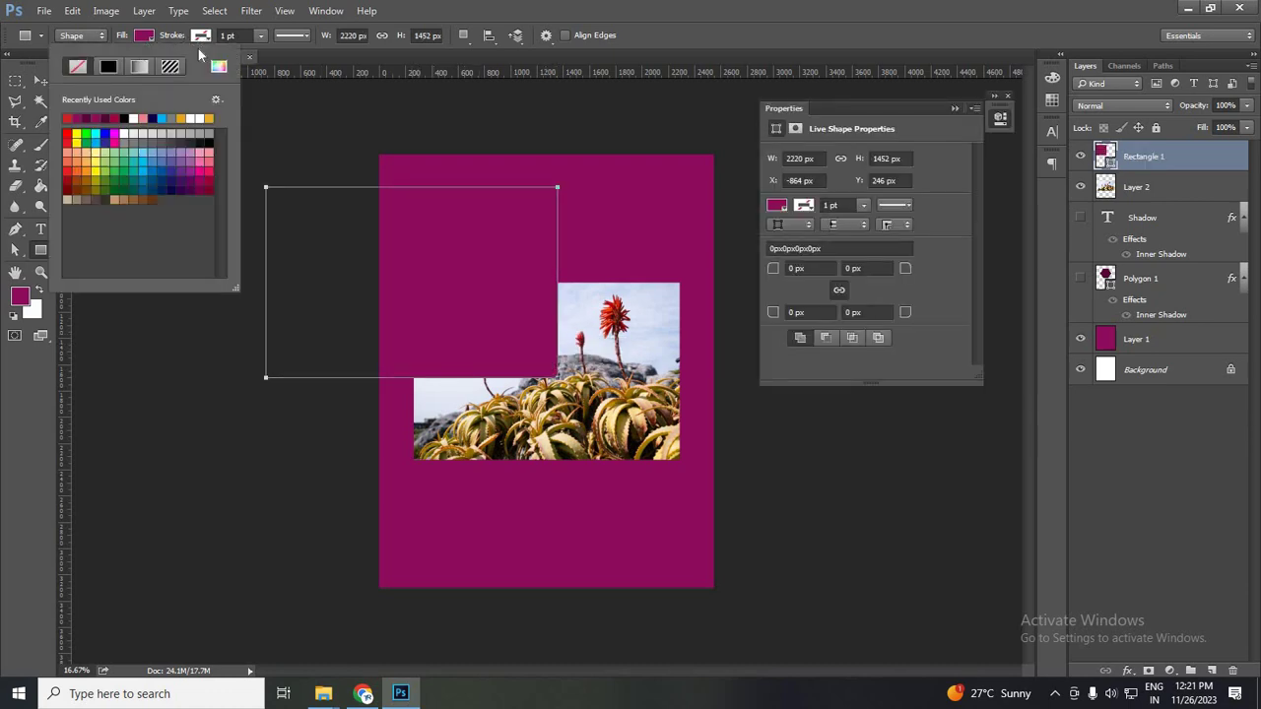
pyautogui.click(201, 35)
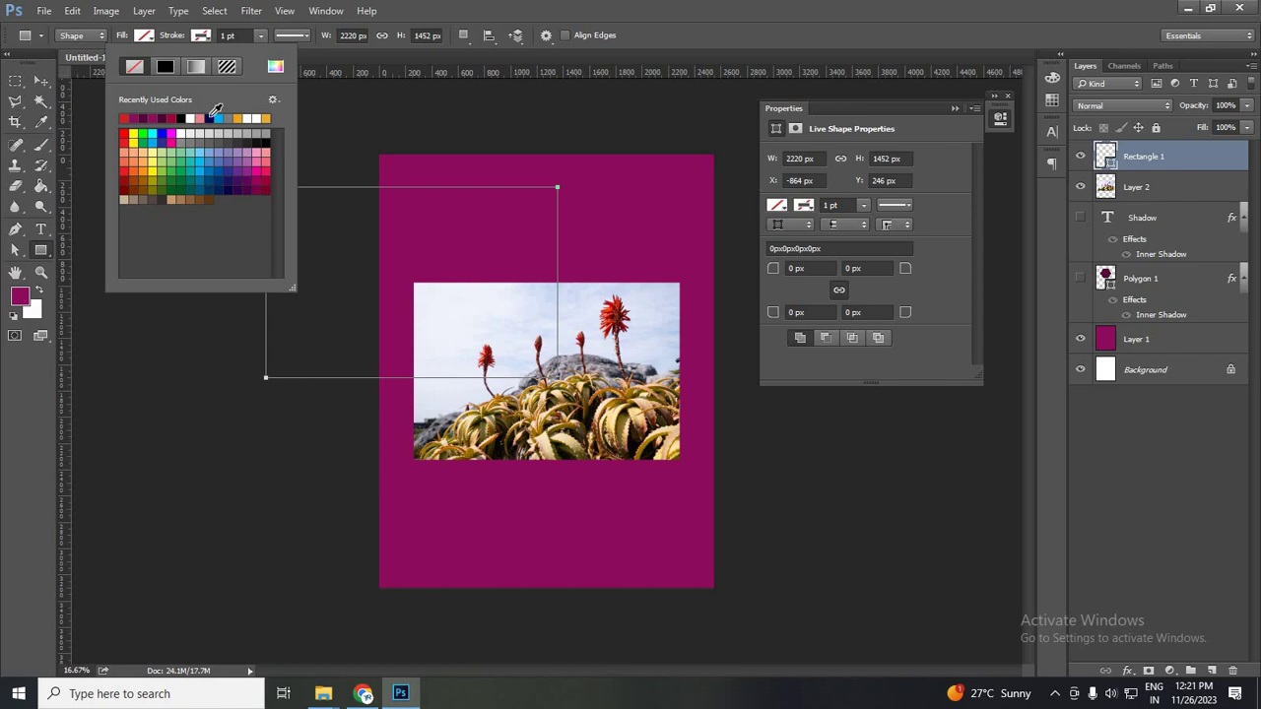
pyautogui.click(267, 118)
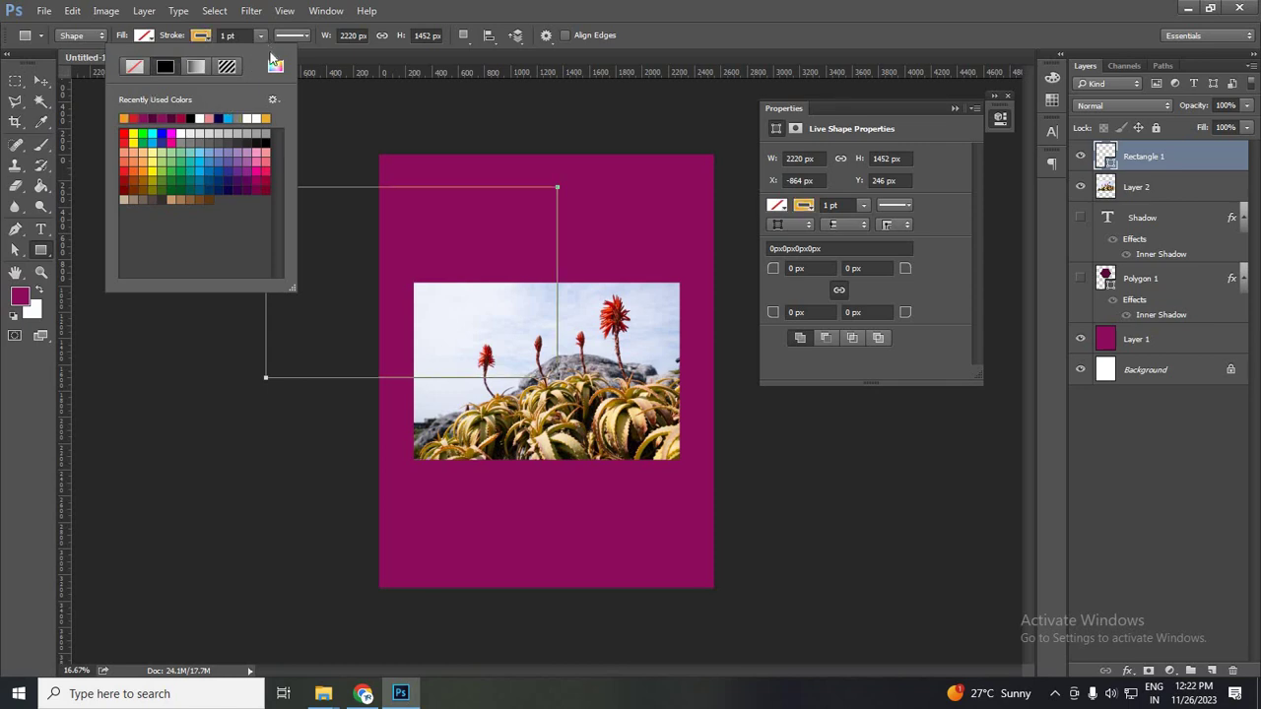
pyautogui.click(261, 35)
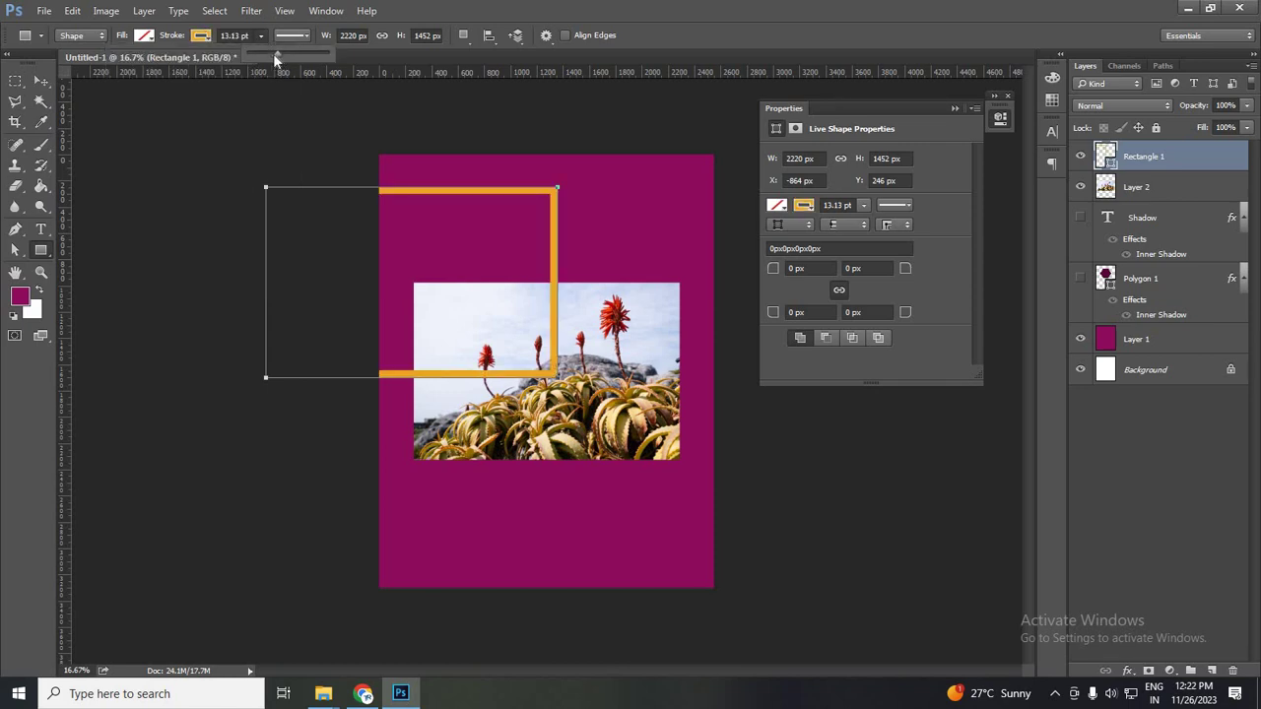
pyautogui.moveTo(274, 56); pyautogui.dragTo(268, 56)
# Step: Move the orange rectangle over the aloe photo and resize it to fit the photo's edges
pyautogui.press('v')
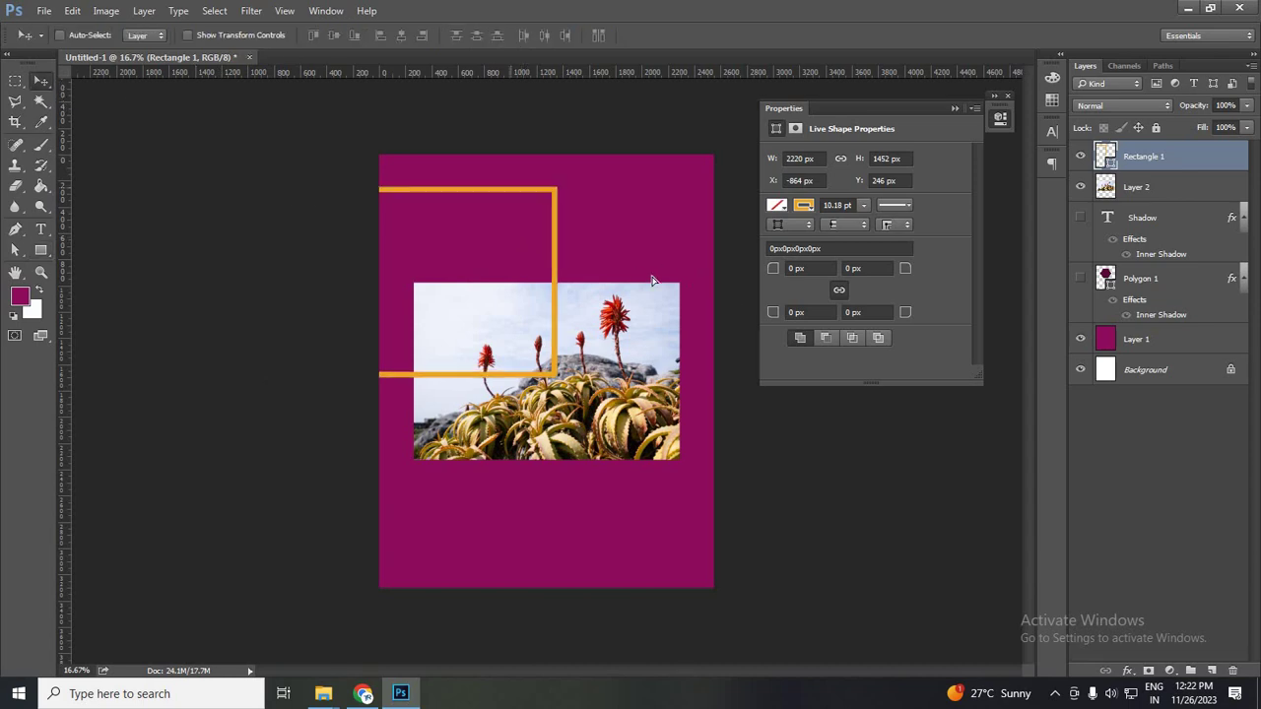
pyautogui.moveTo(652, 281); pyautogui.dragTo(661, 293)
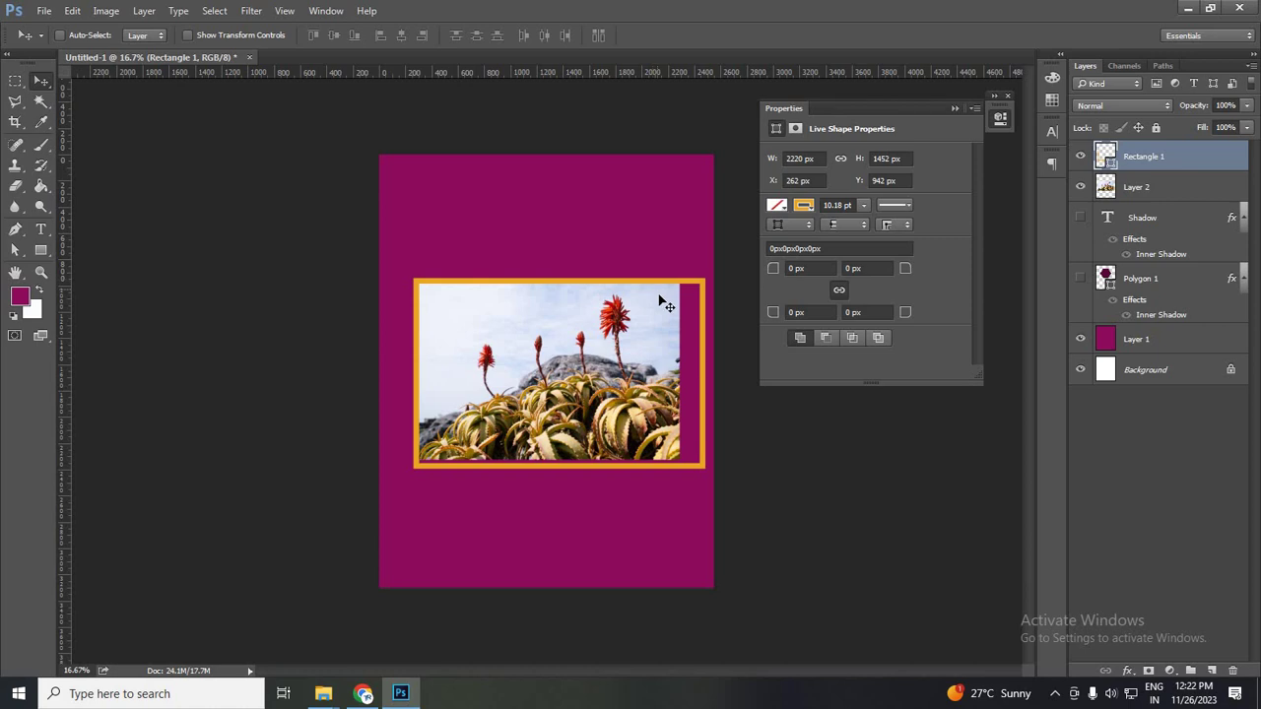
pyautogui.hotkey('ctrl', 't')
pyautogui.moveTo(688, 374)
pyautogui.mouseDown()
pyautogui.moveTo(700, 373)
pyautogui.moveTo(679, 373)
pyautogui.mouseUp()
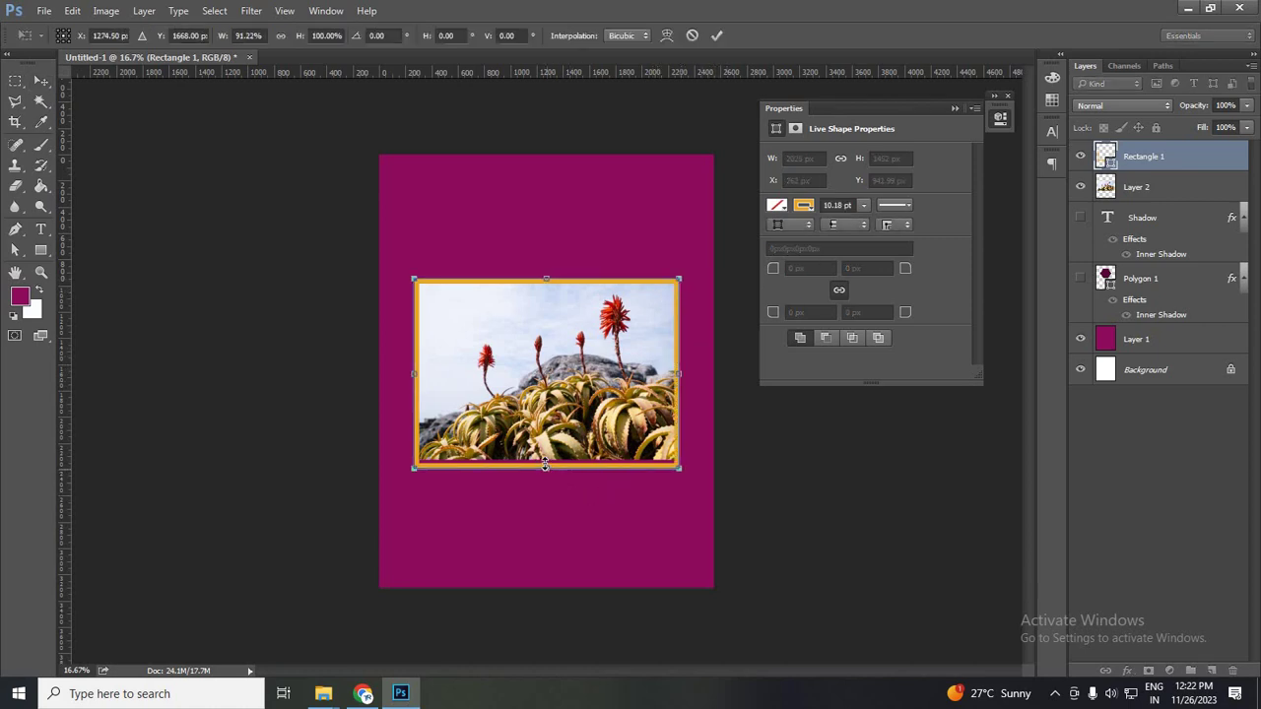
pyautogui.moveTo(545, 465); pyautogui.dragTo(545, 459)
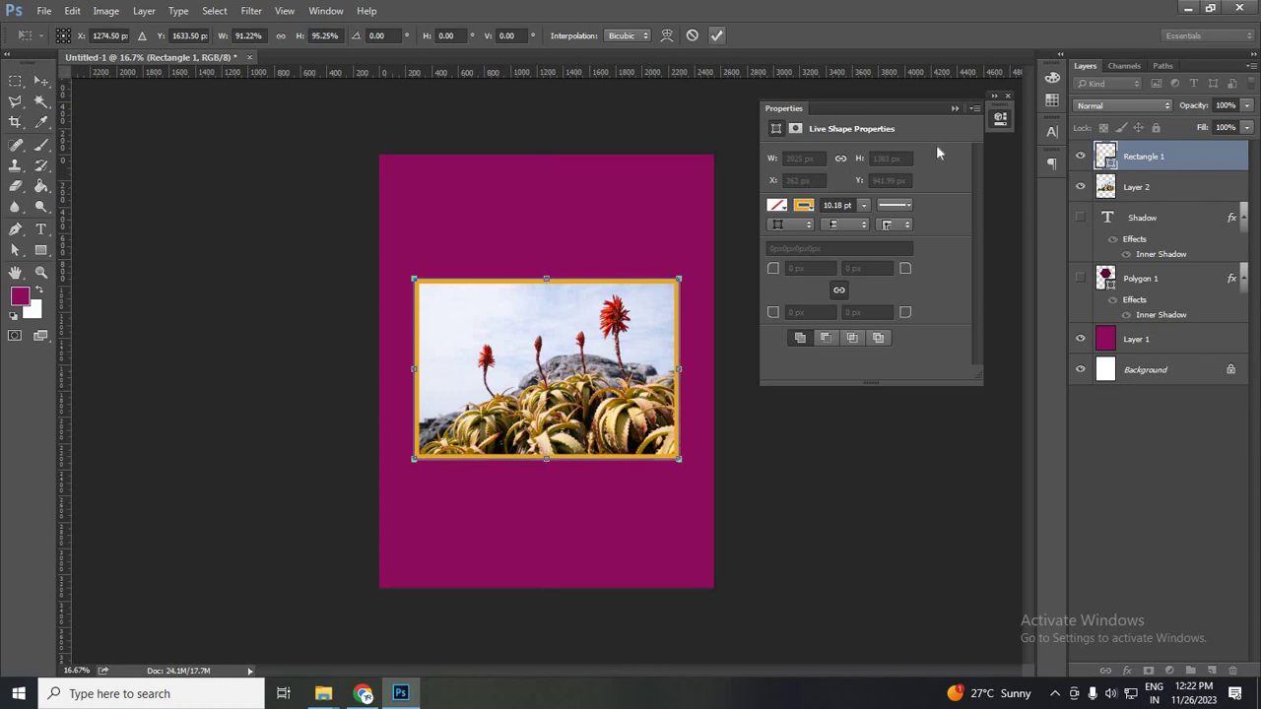
pyautogui.click(718, 38)
pyautogui.click(954, 107)
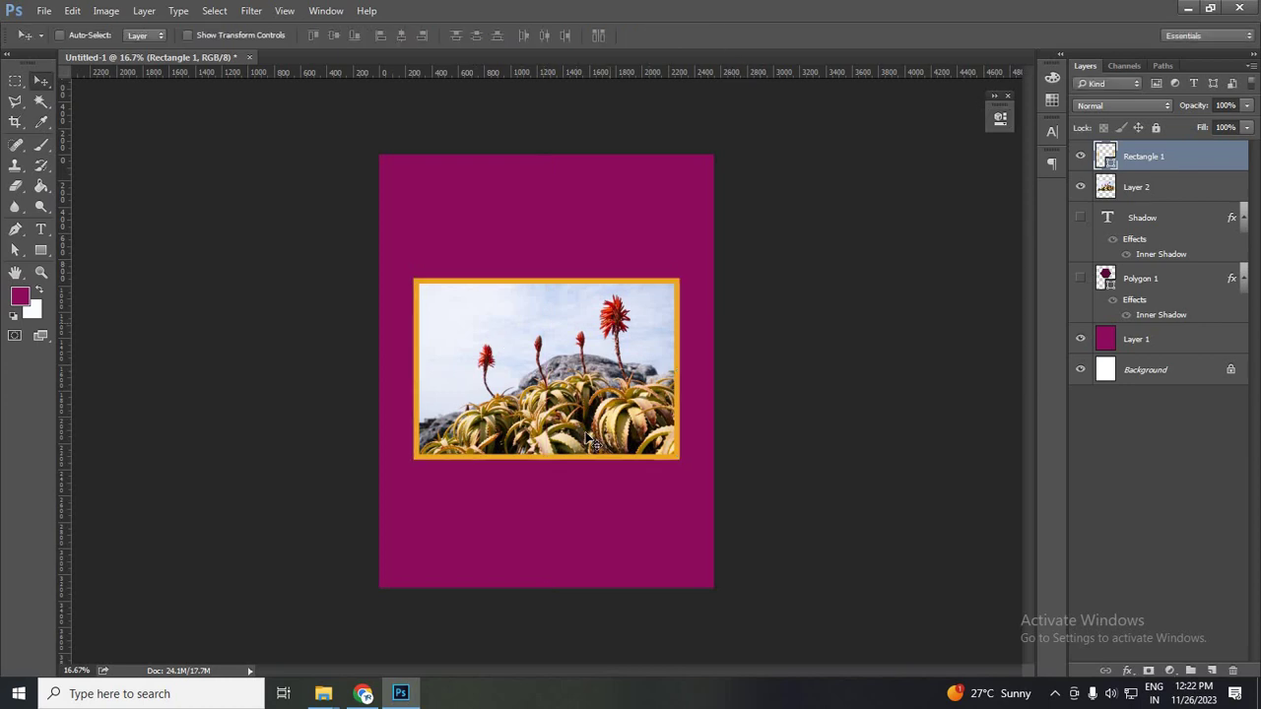
pyautogui.scroll(2, 555, 315)
pyautogui.press('alt')
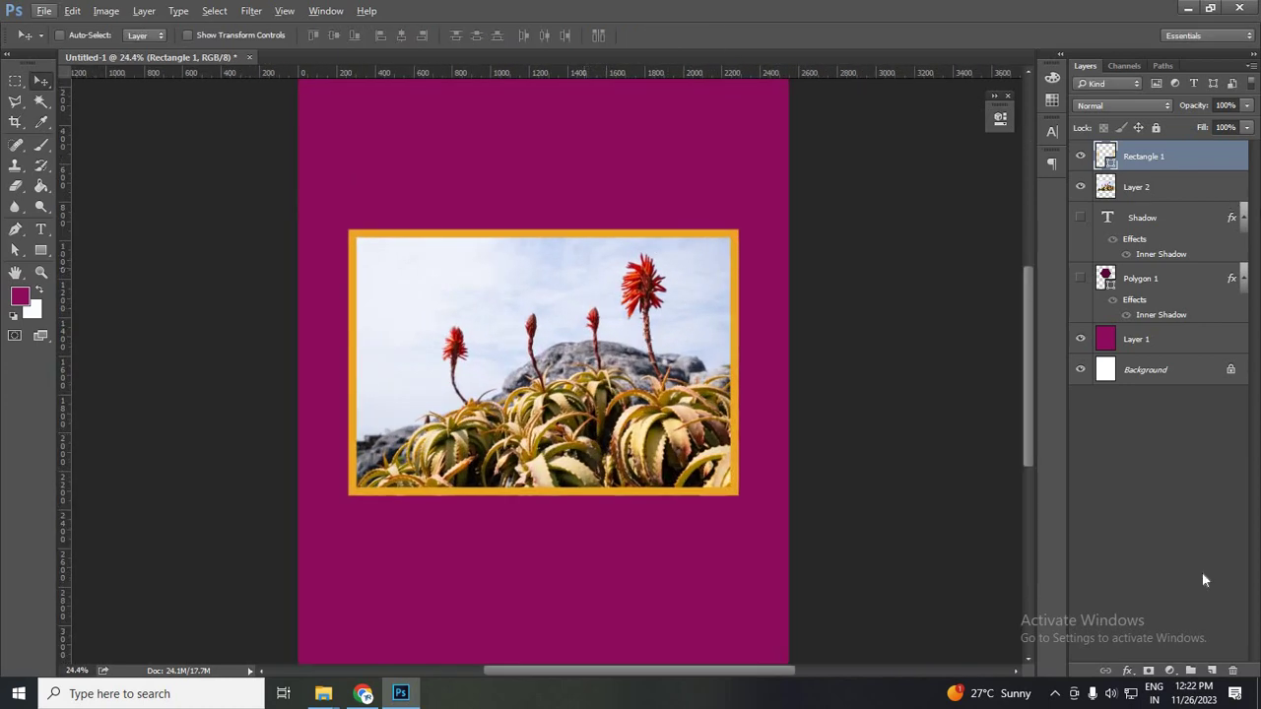
pyautogui.click(1128, 670)
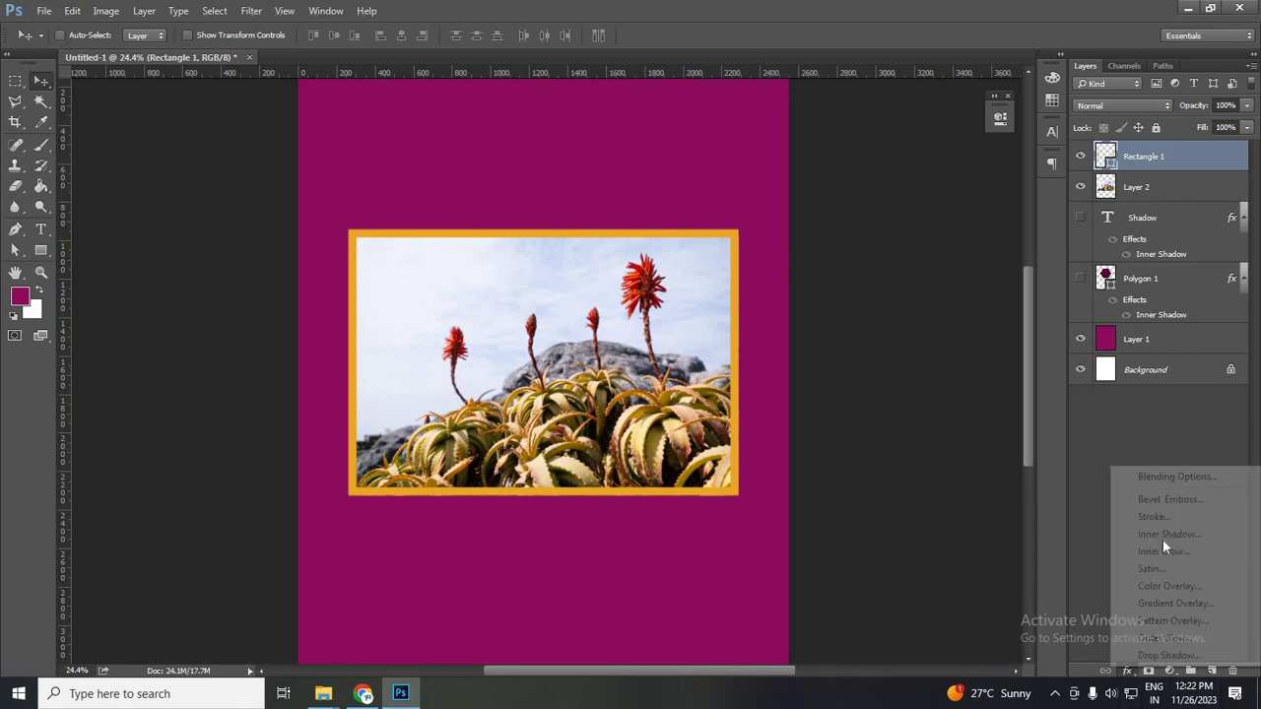
pyautogui.click(1169, 534)
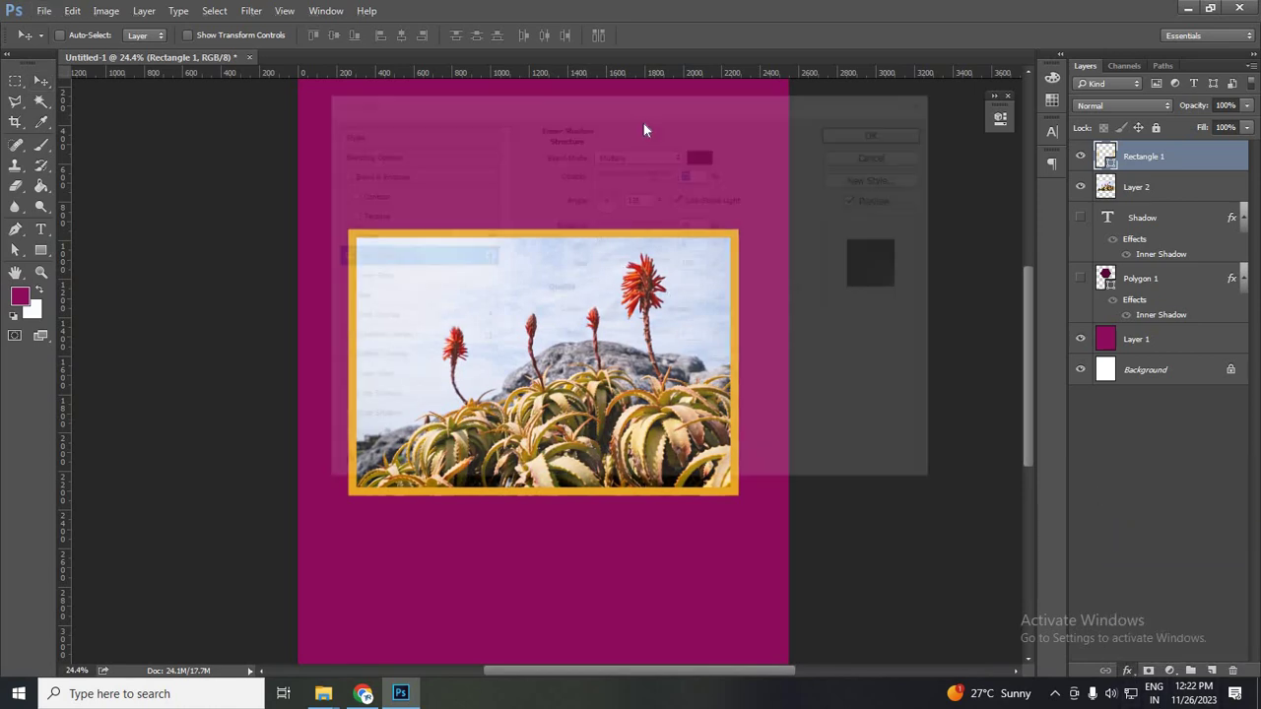
pyautogui.moveTo(605, 104); pyautogui.dragTo(1064, 150)
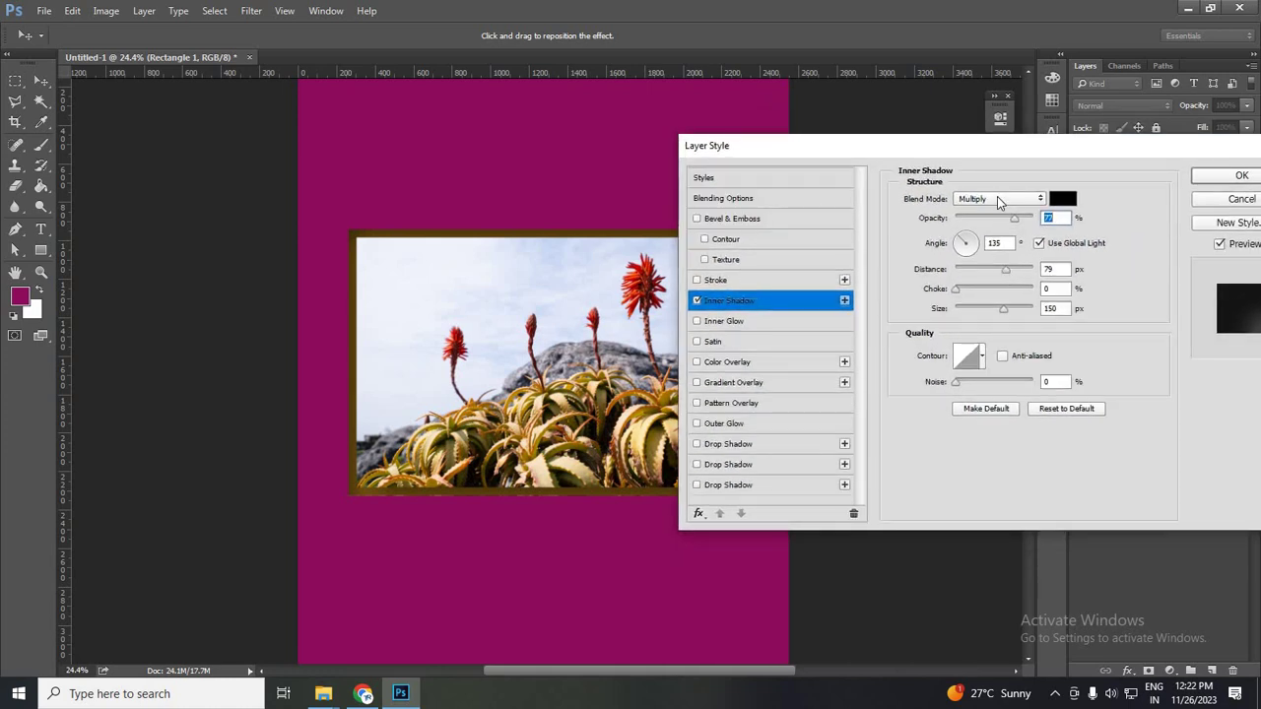
pyautogui.moveTo(1005, 275); pyautogui.dragTo(1002, 275)
pyautogui.press('Escape')
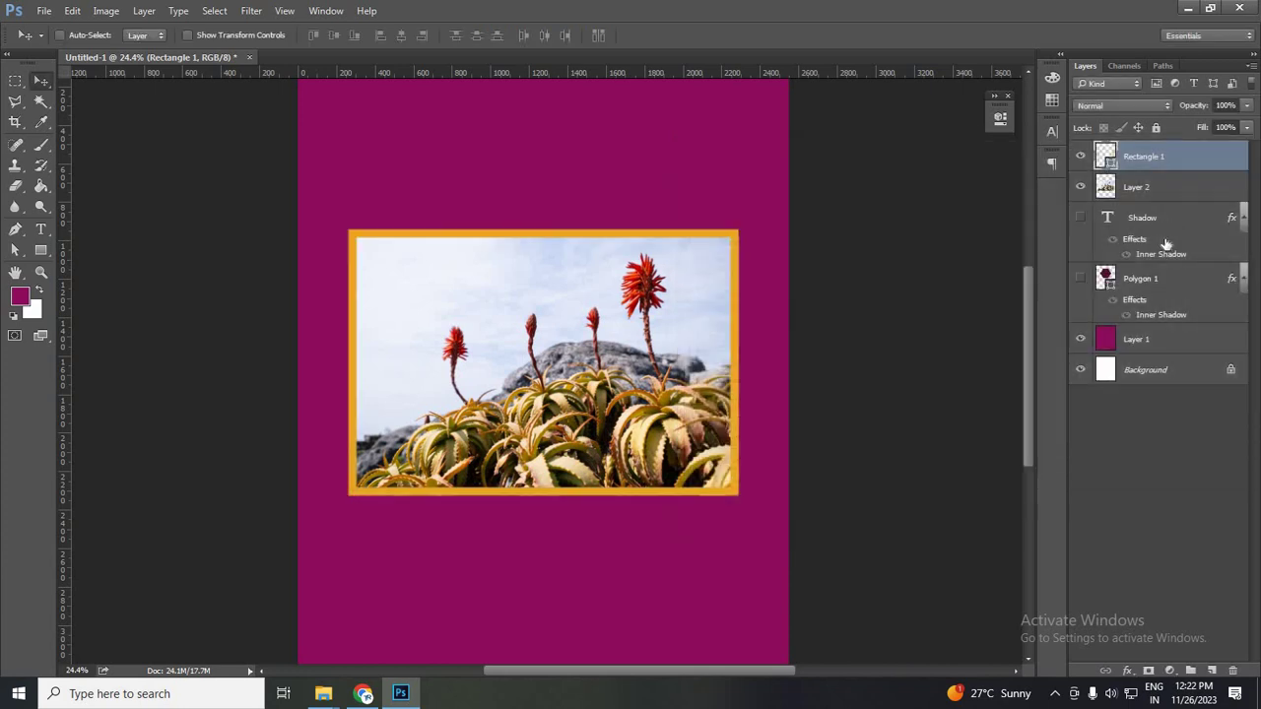
# Step: Give Layer 2's aloe photo an Inner Shadow: 77% opacity, 102 px distance, 106 px size
pyautogui.click(1178, 192)
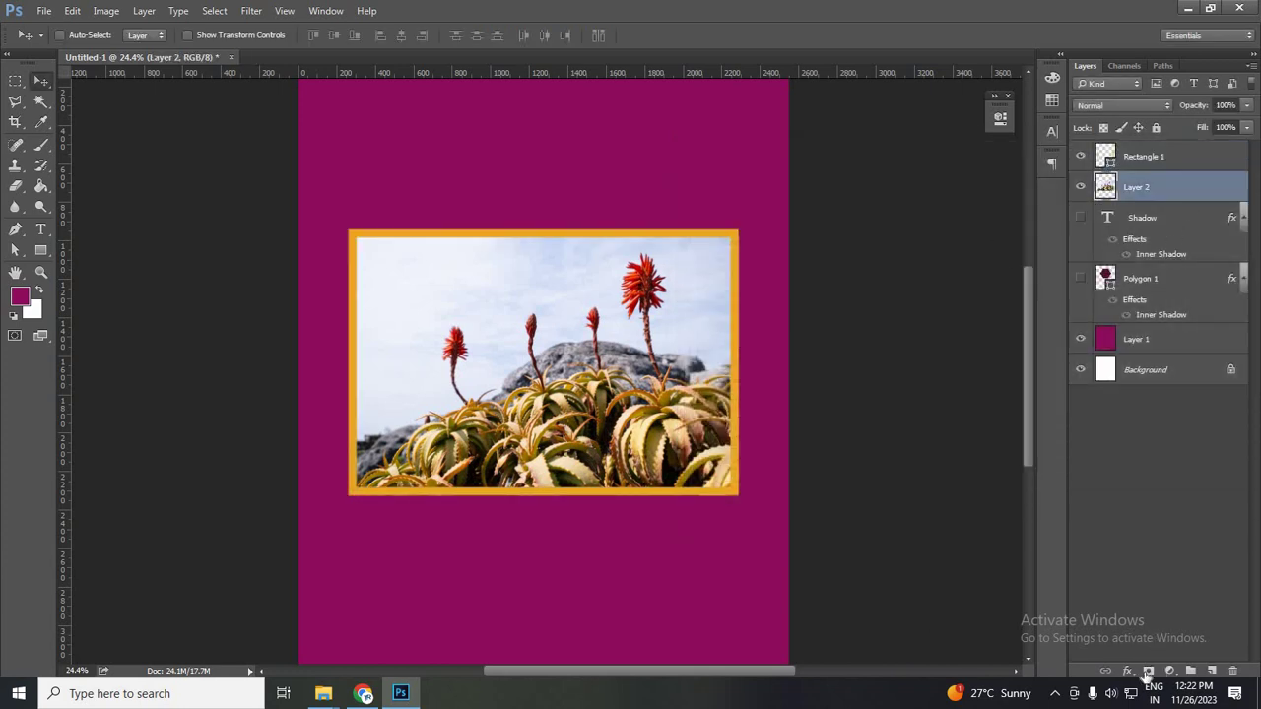
pyautogui.click(1127, 671)
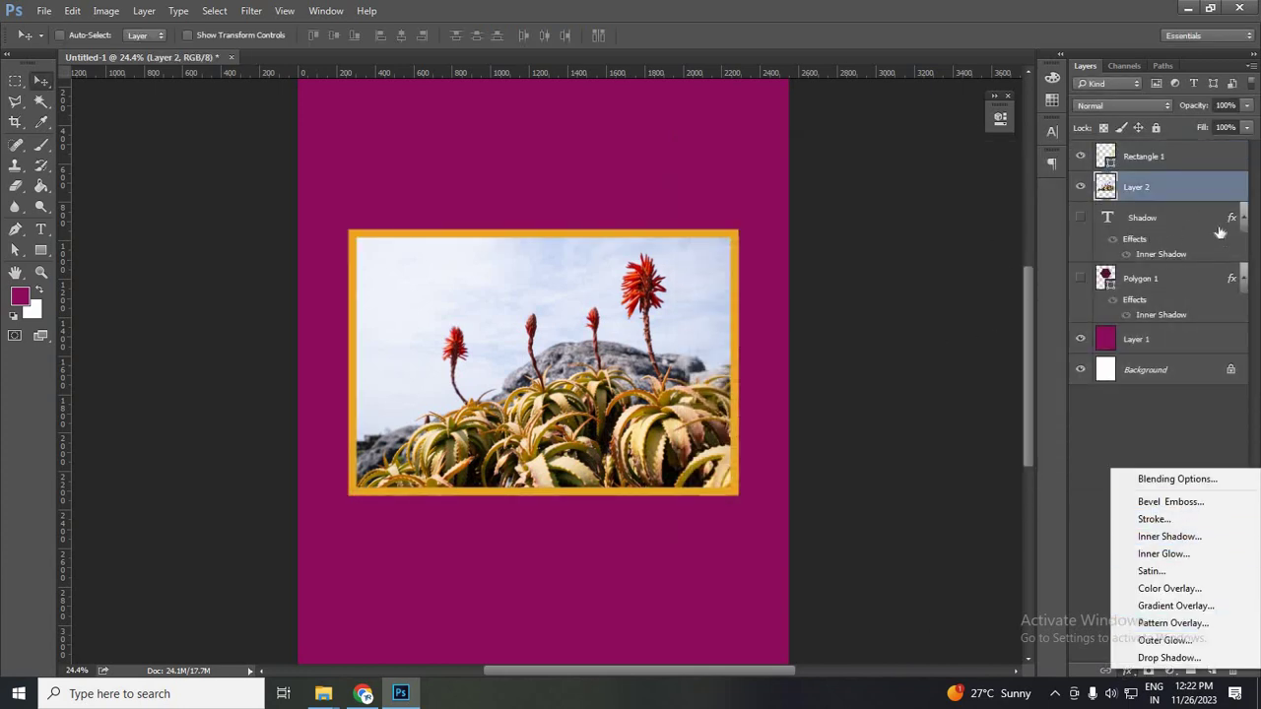
pyautogui.click(1170, 481)
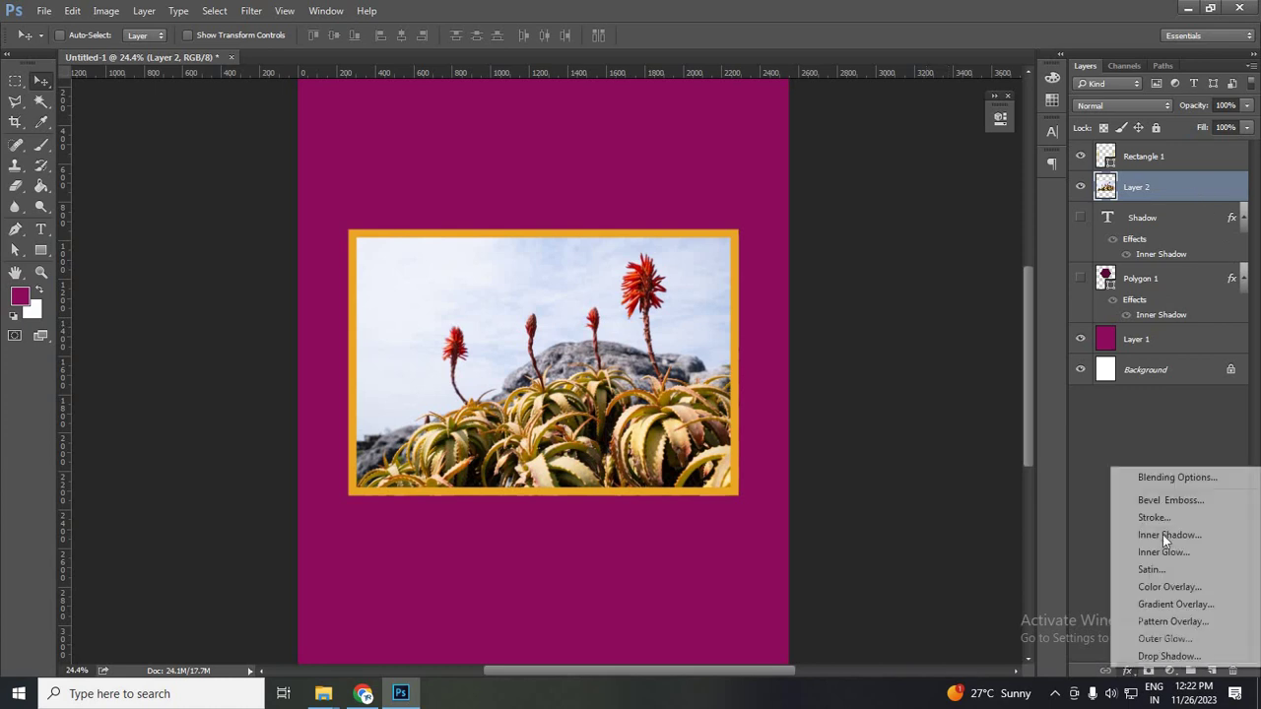
pyautogui.click(803, 230)
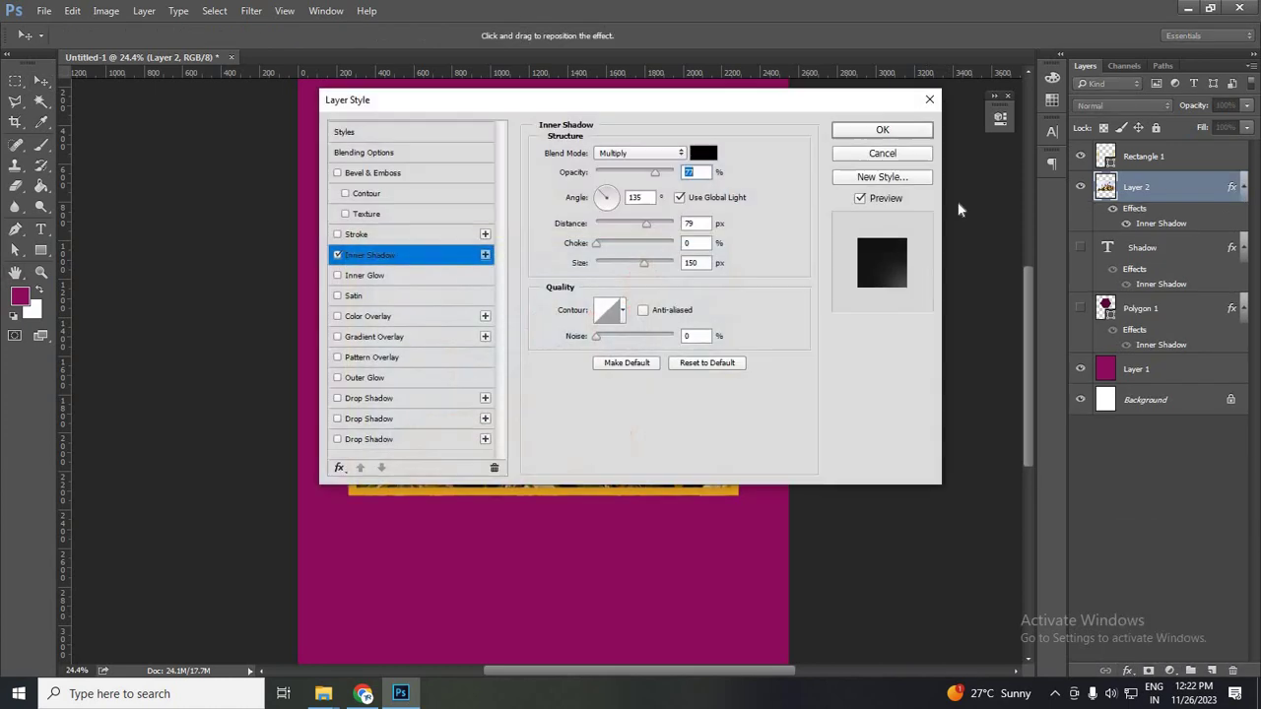
pyautogui.moveTo(557, 100); pyautogui.dragTo(1026, 181)
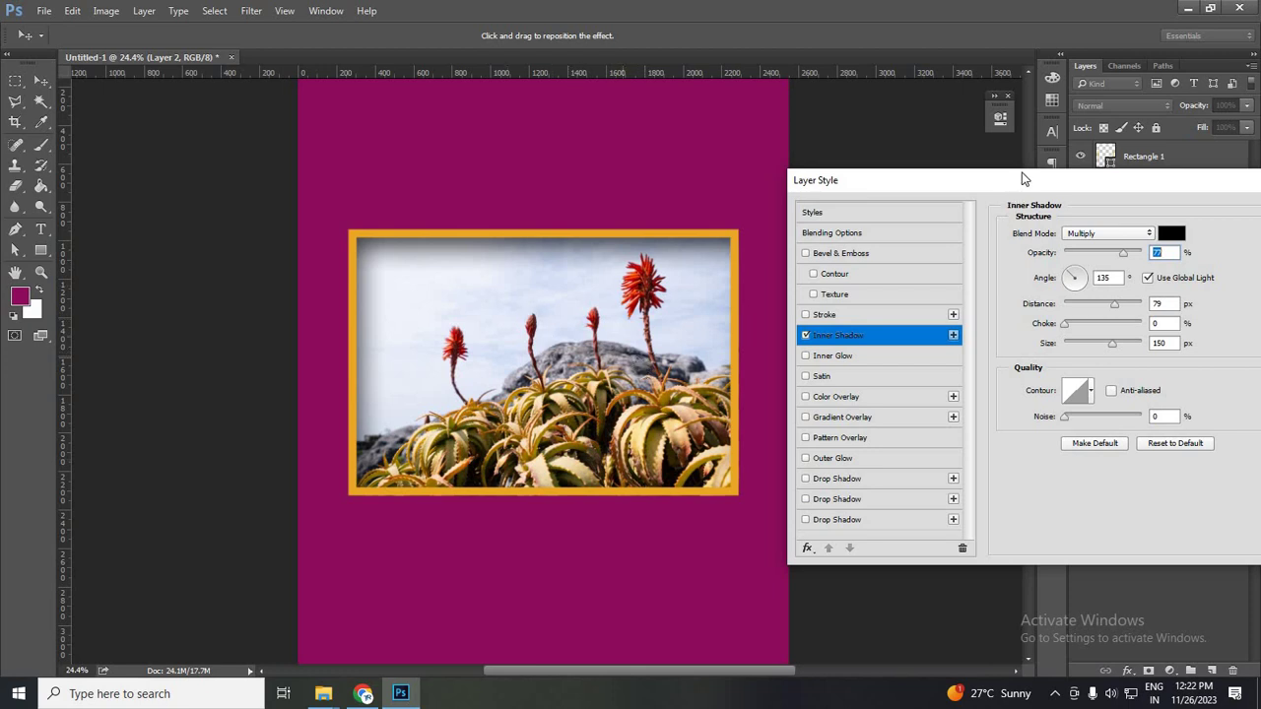
pyautogui.moveTo(993, 192); pyautogui.dragTo(964, 210)
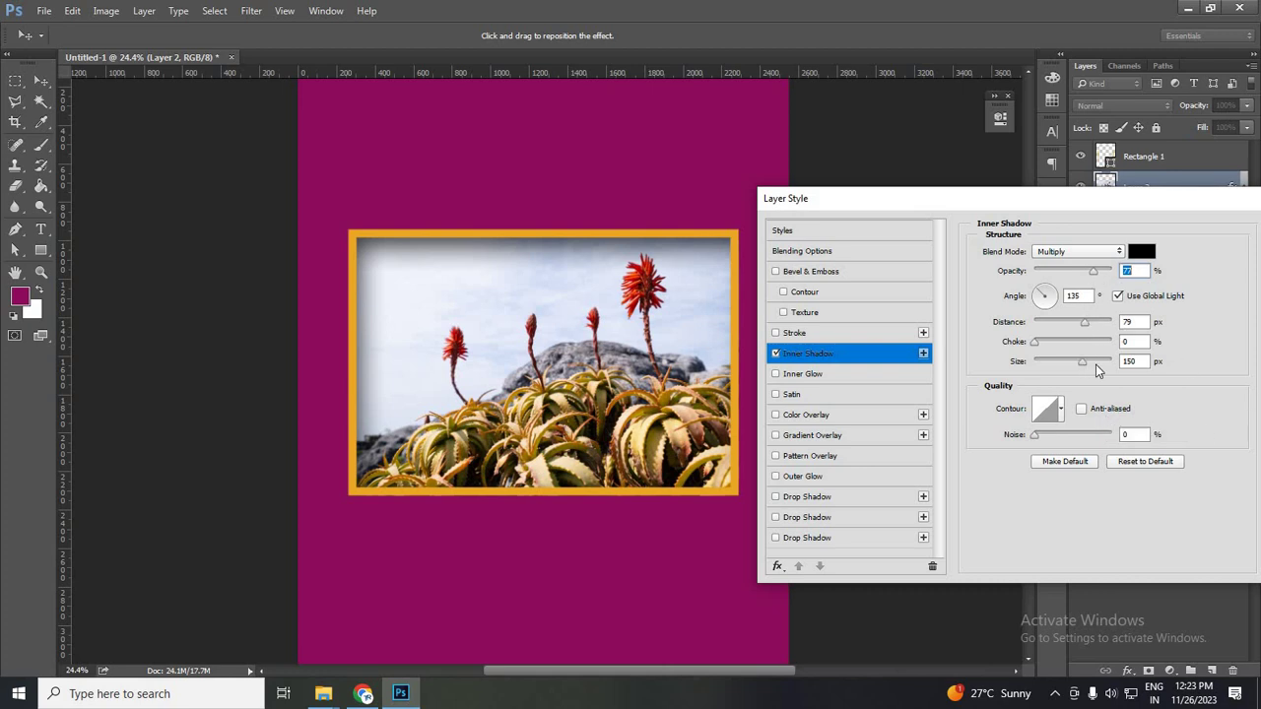
pyautogui.moveTo(1096, 364); pyautogui.dragTo(1083, 365)
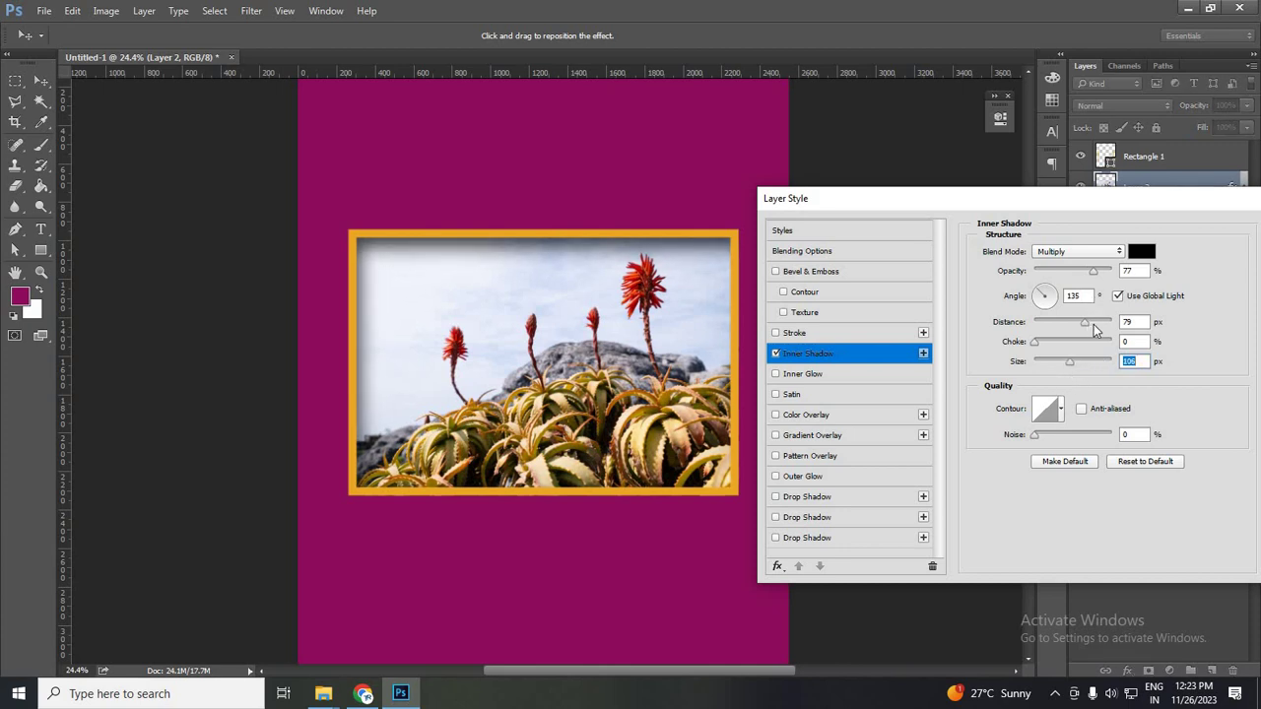
pyautogui.moveTo(1093, 324); pyautogui.dragTo(1094, 332)
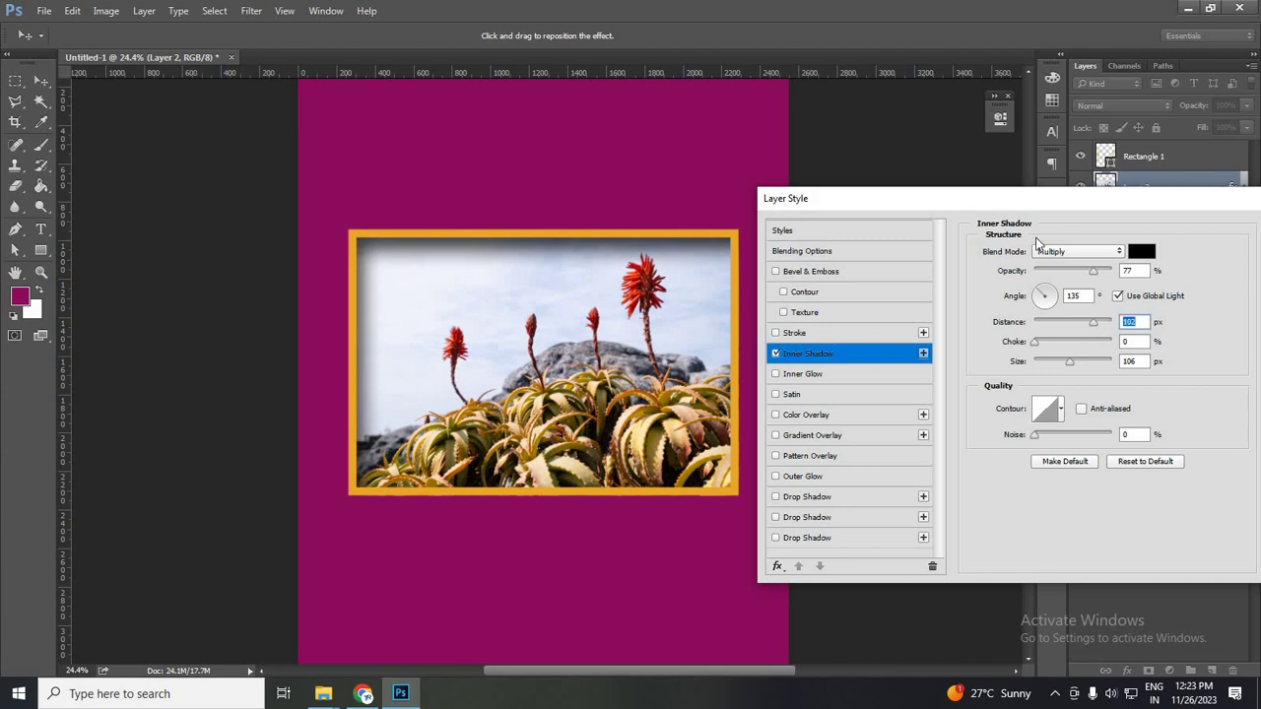
pyautogui.moveTo(943, 203); pyautogui.dragTo(832, 226)
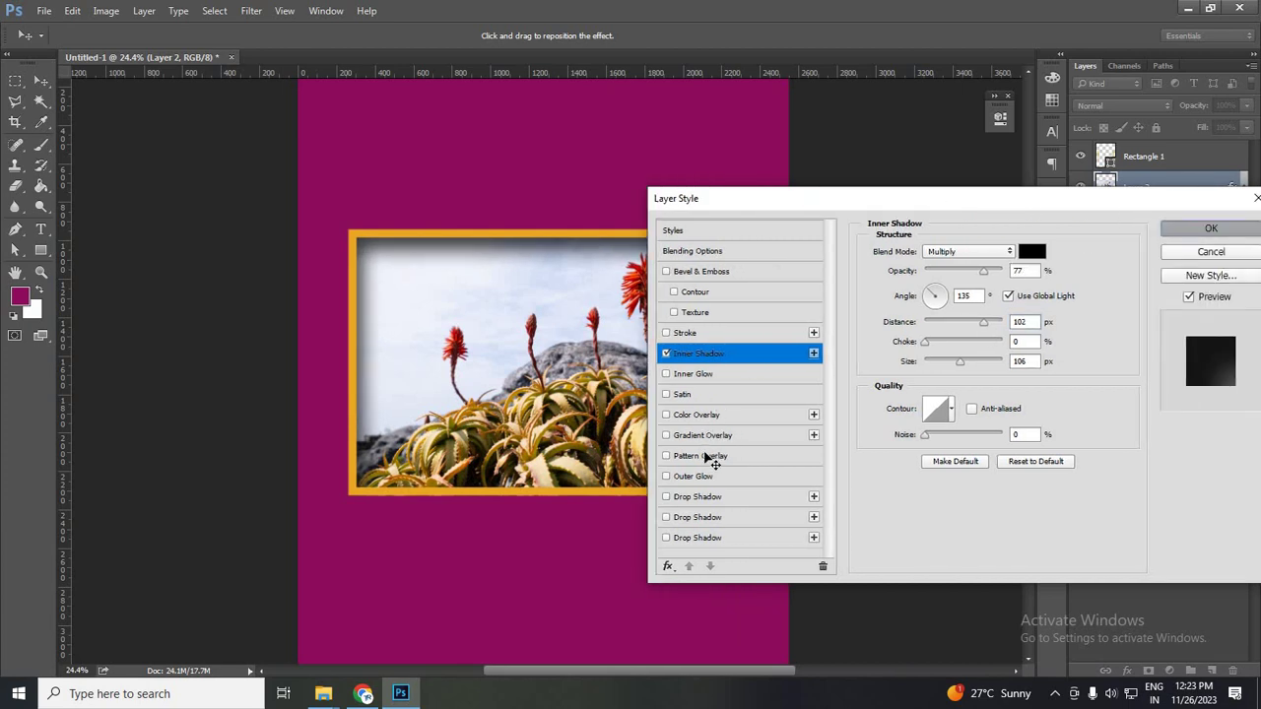
pyautogui.press('Return')
pyautogui.scroll(-1, 834, 473)
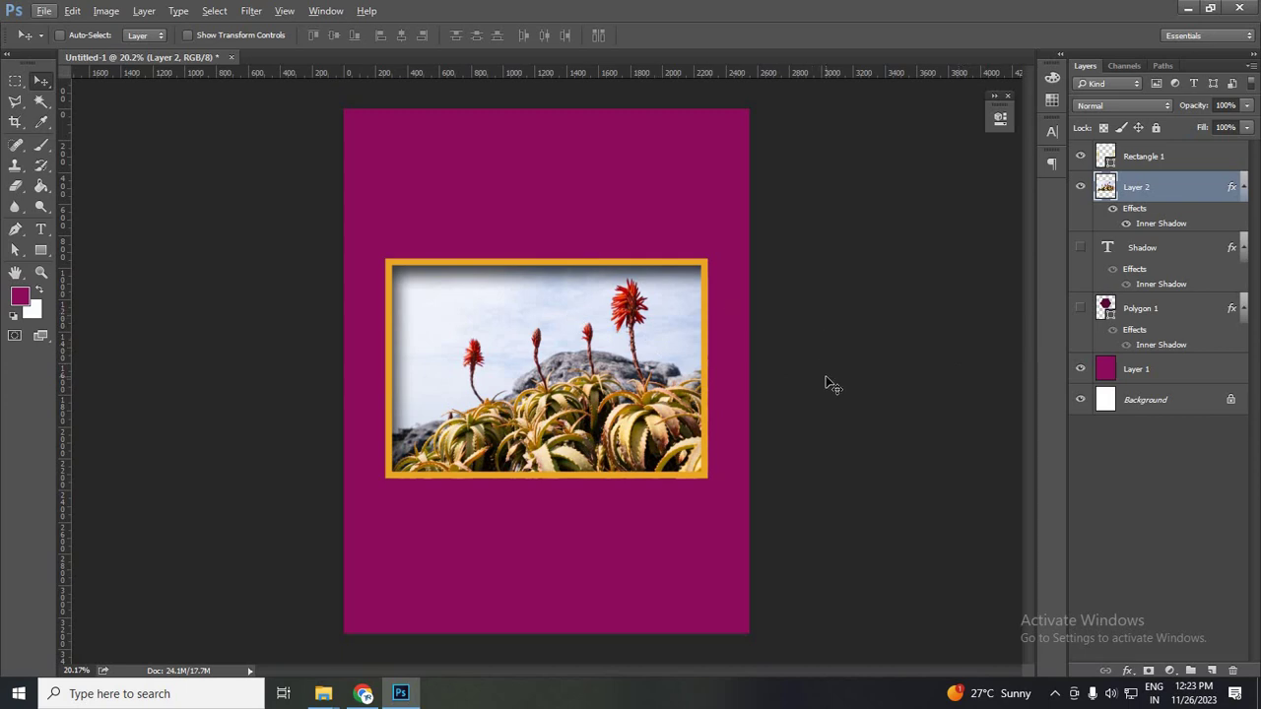
pyautogui.click(1081, 308)
pyautogui.click(1081, 188)
pyautogui.click(1081, 155)
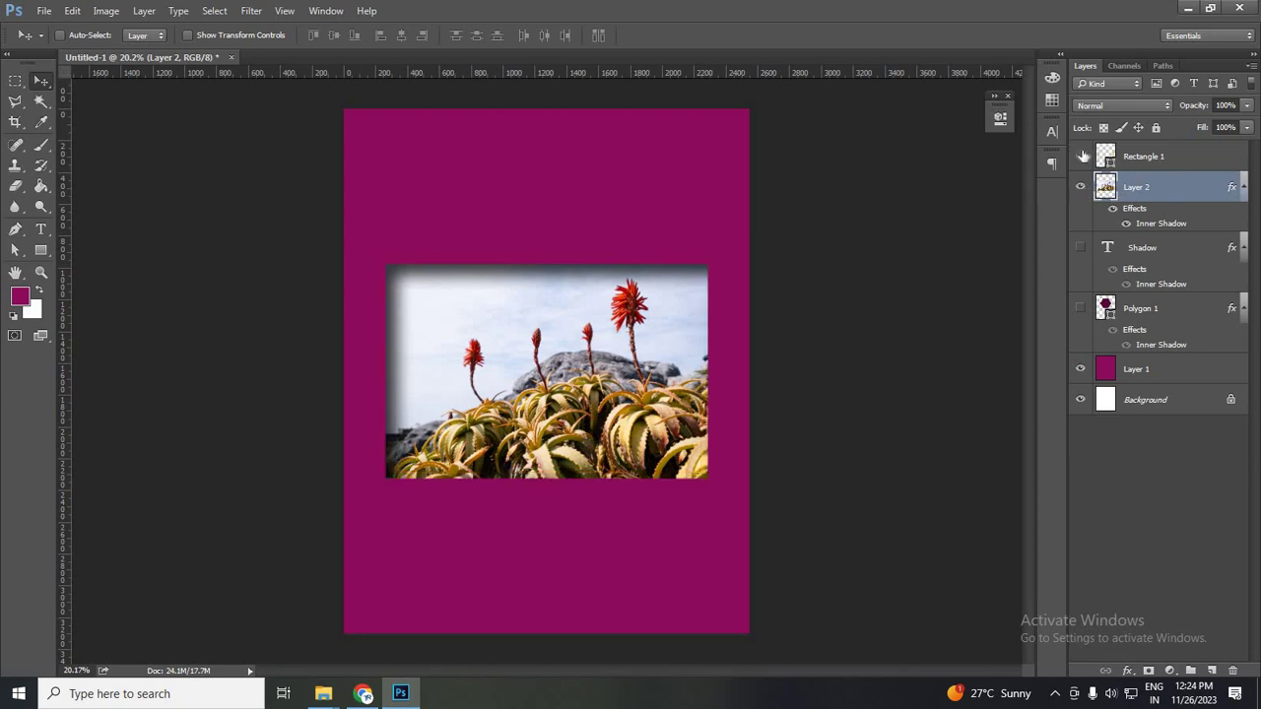
pyautogui.click(1155, 161)
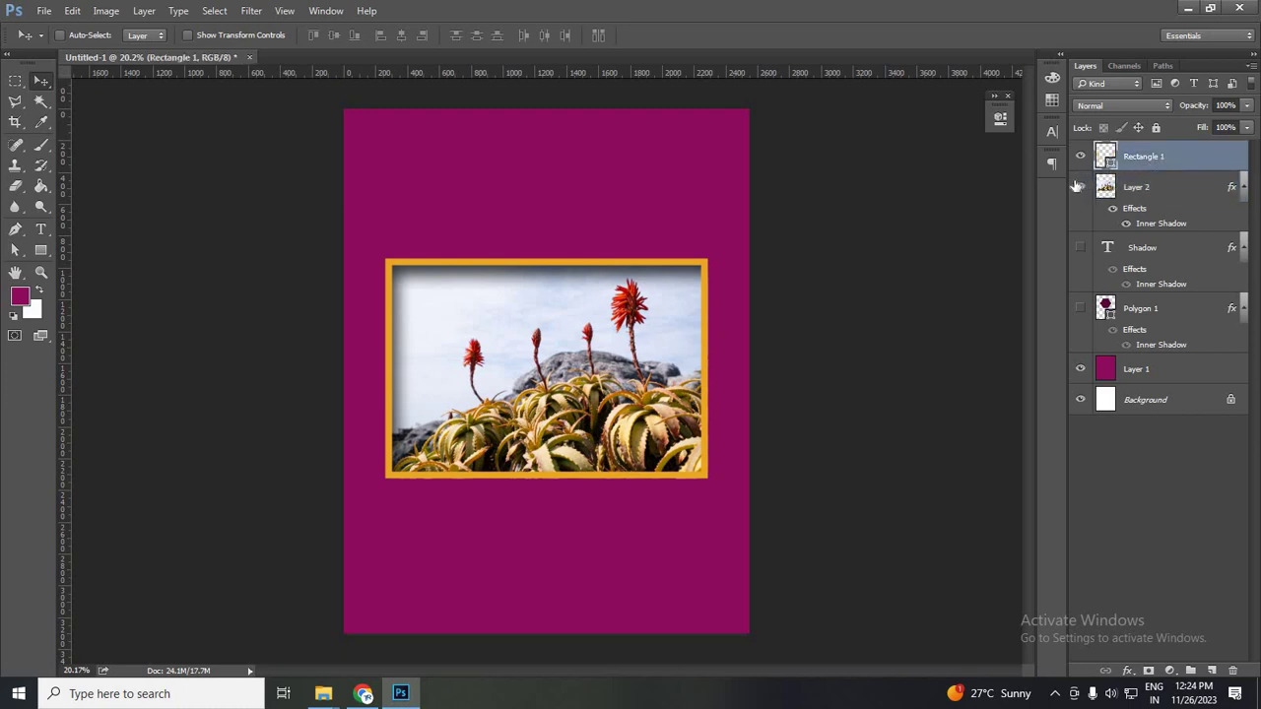
pyautogui.click(1081, 186)
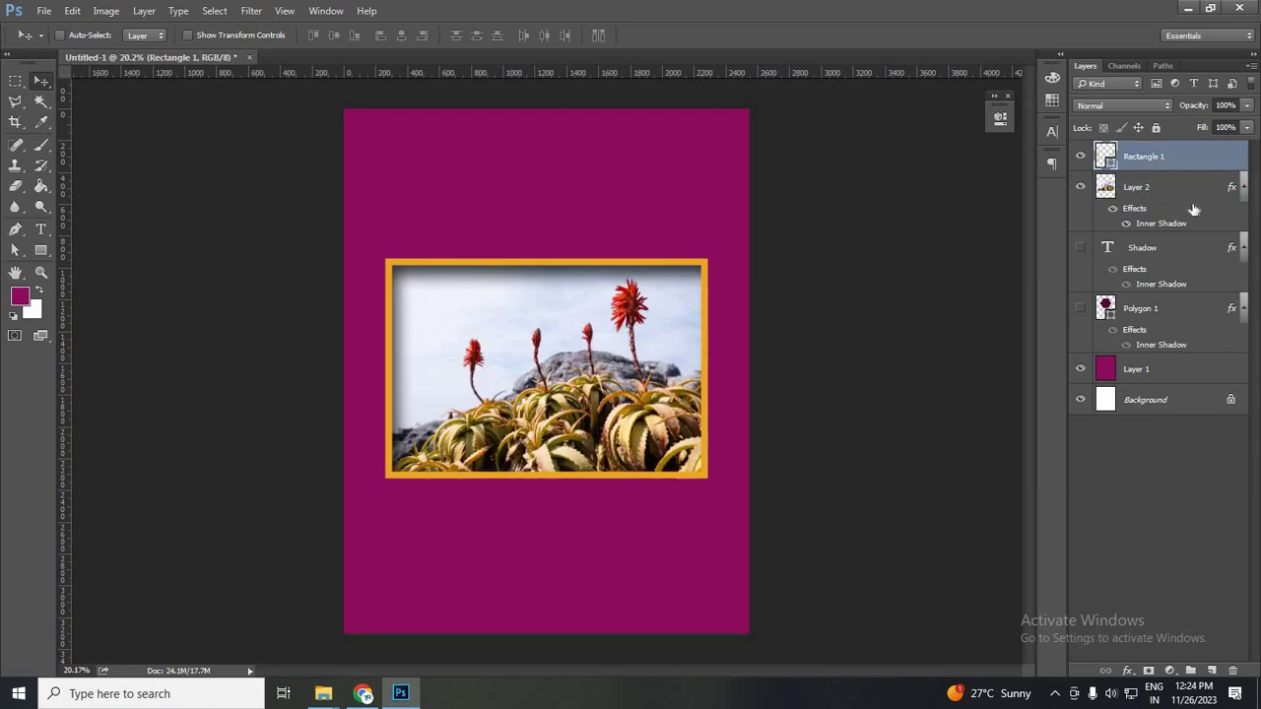